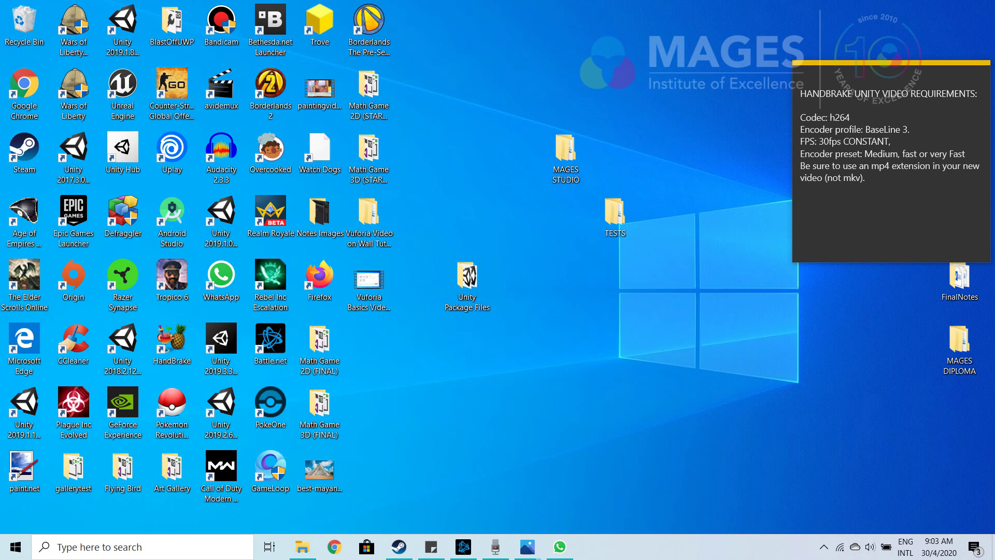
Open Unity Hub and create a new 3D project named "Vuforia Play Video On Wall Tutorial"
text(unity)
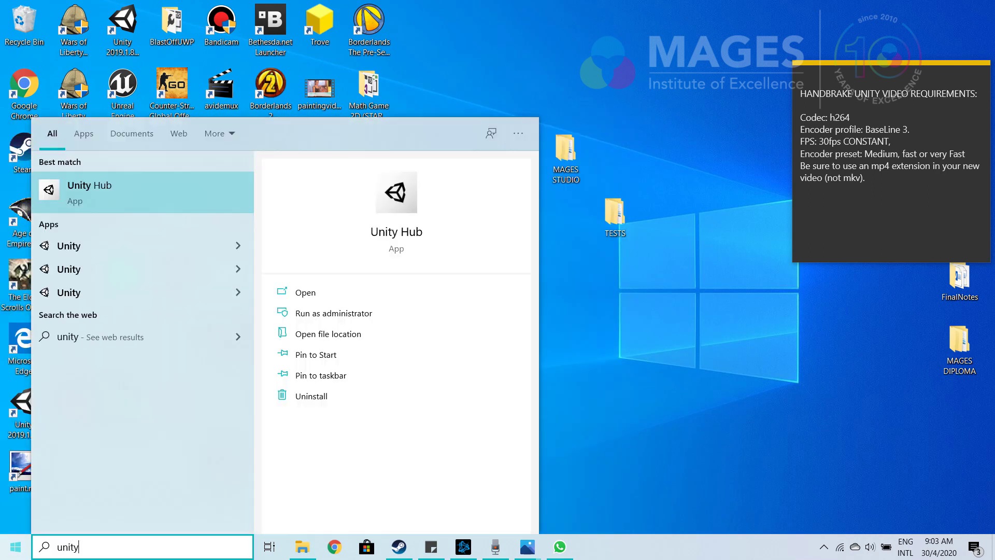
key(Return)
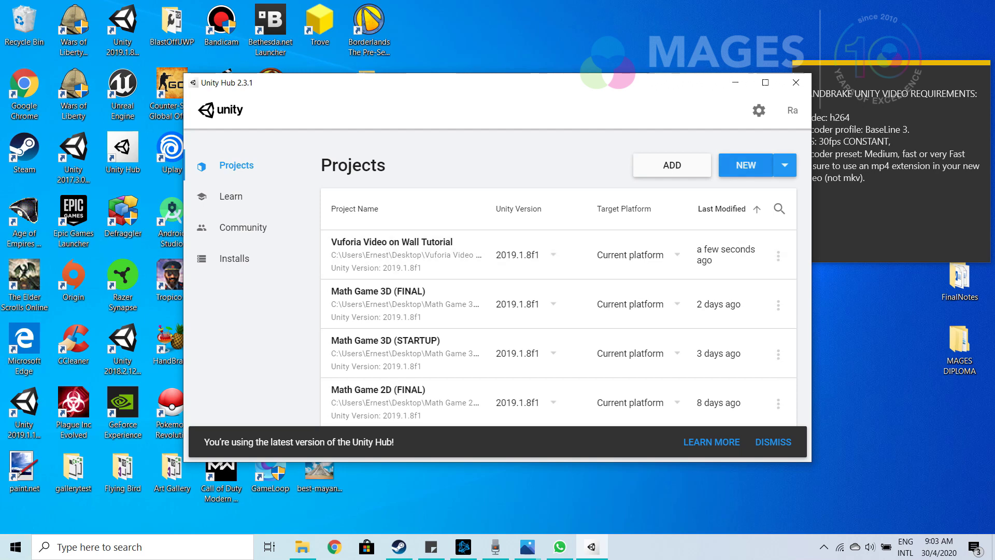
click(746, 165)
drag(410, 133, 586, 166)
drag(643, 232, 510, 234)
key(BackSpace)
text(Vuforia )
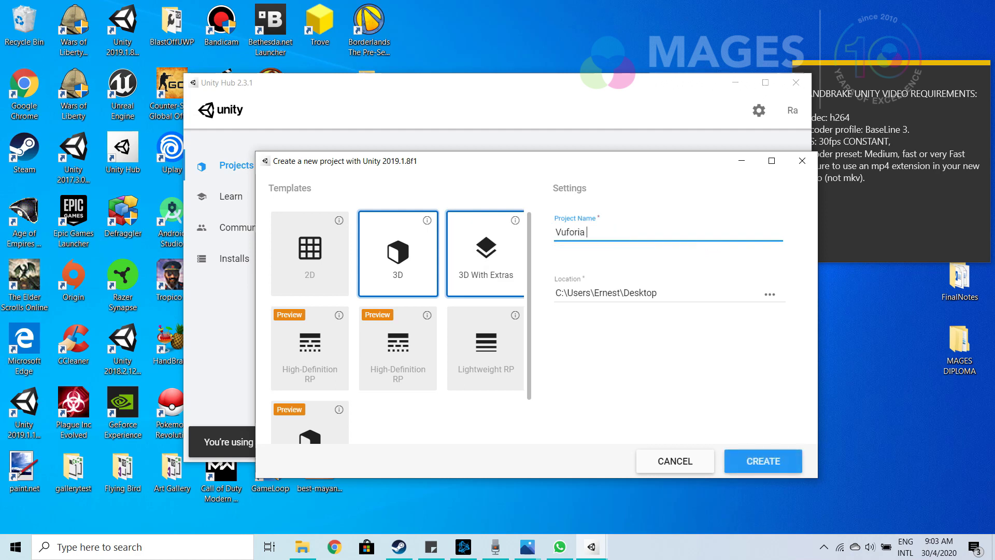
text(Play Video On Wall Tutorial)
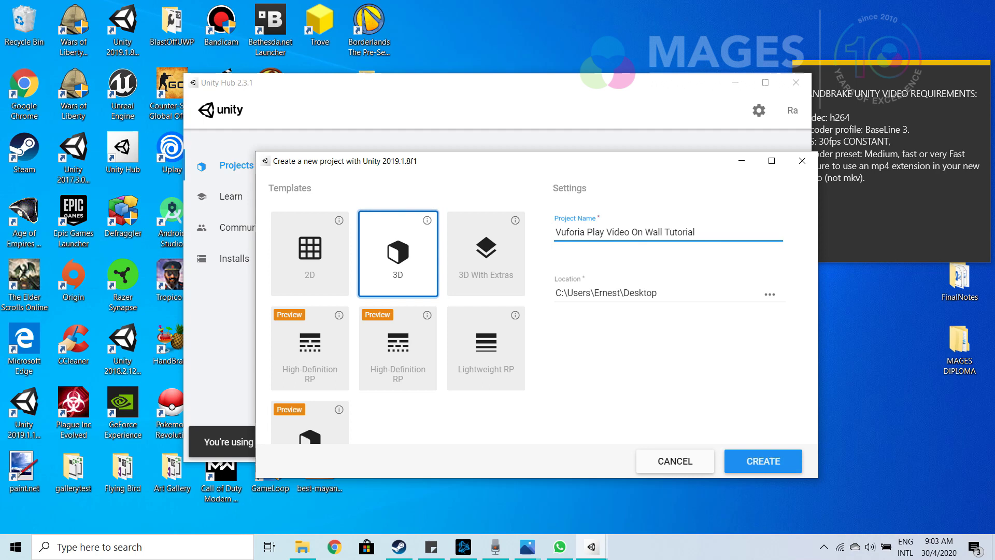
key(Return)
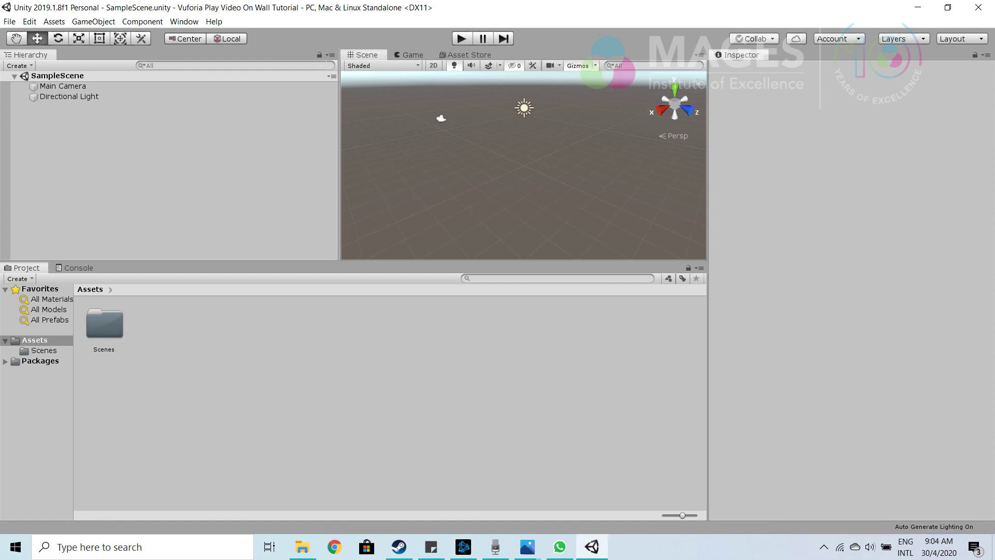
Switch to Chrome, search for "vuforia developer portal" in a new tab and open the Vuforia Developer Portal site
click(334, 546)
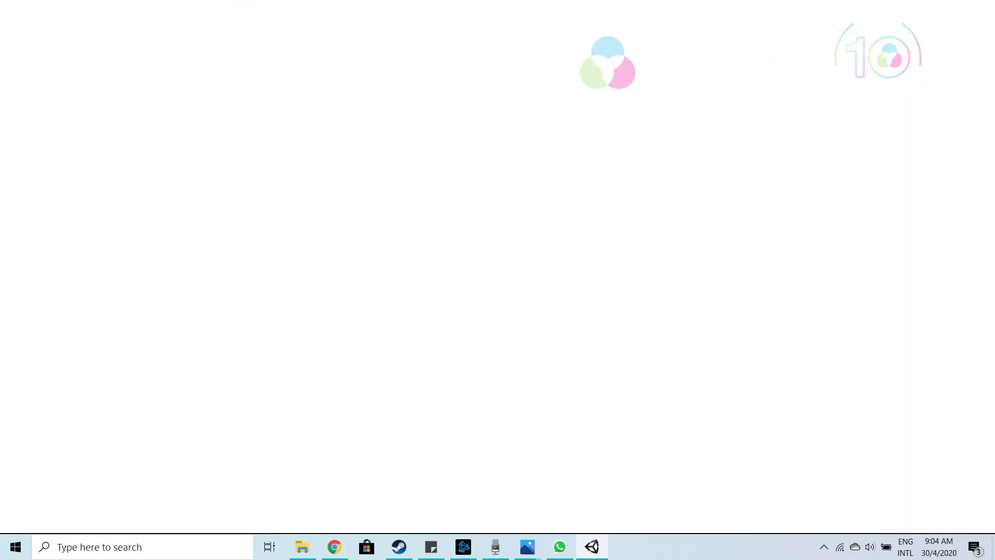
key(ctrl+t)
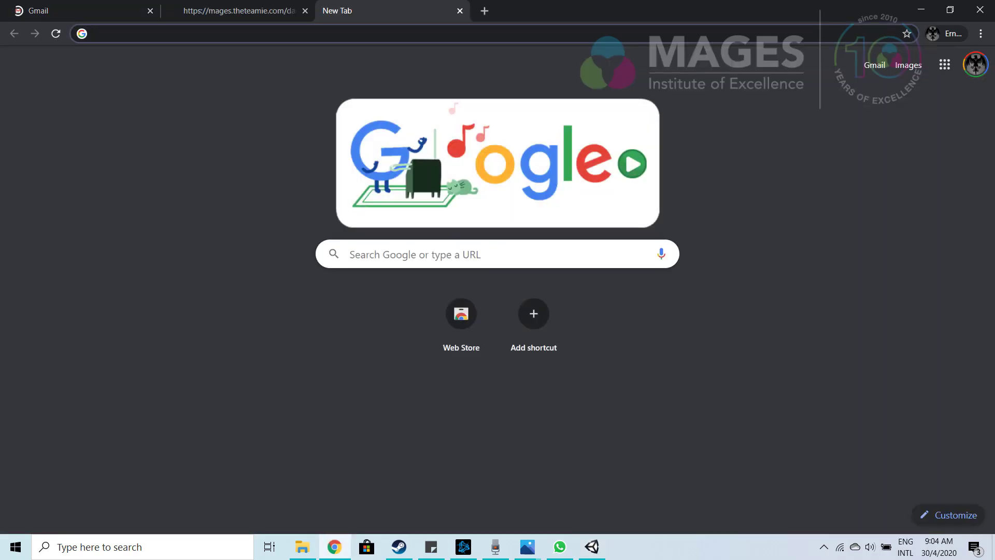
text(vuforia developer portal)
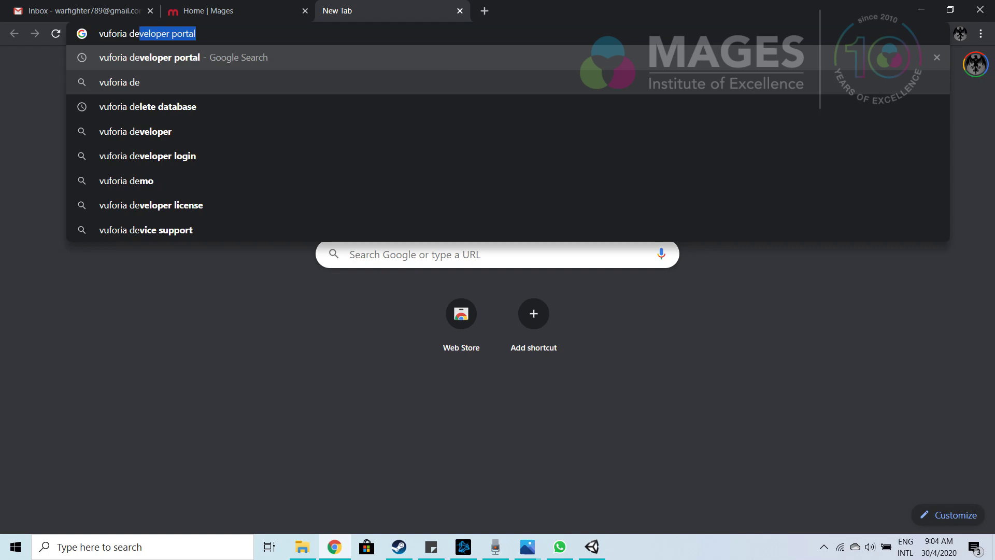
key(Return)
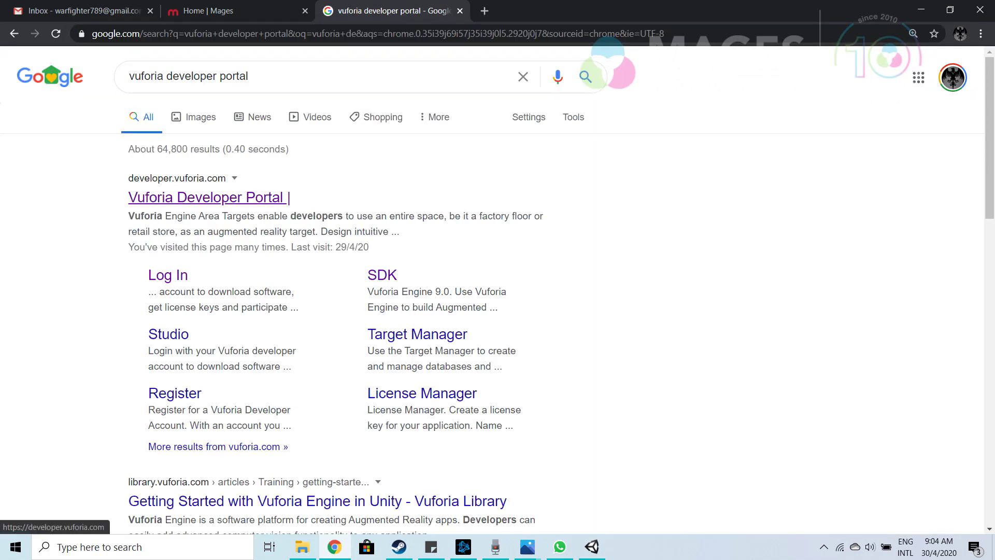
click(207, 197)
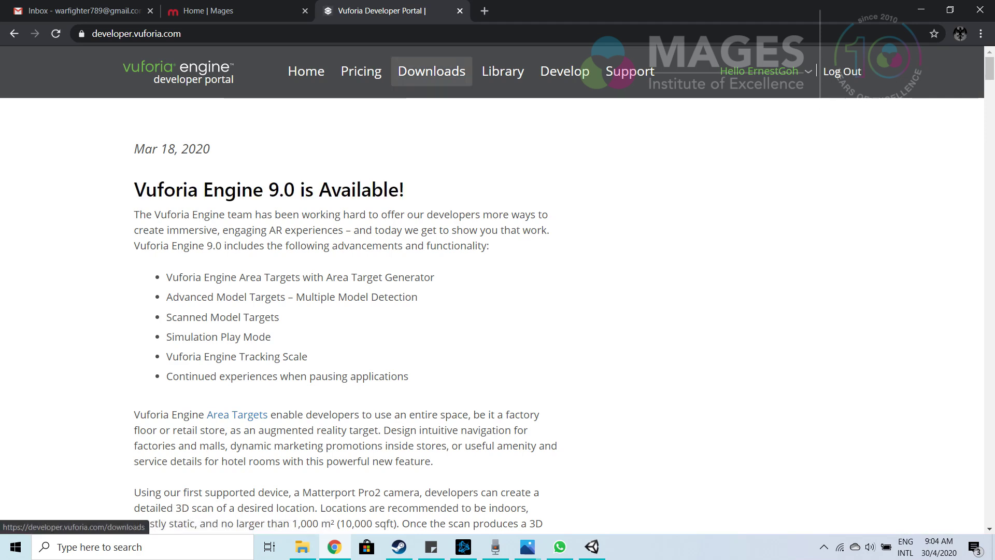
Download the Vuforia Engine 9.0 package for adding it to a Unity project, agreeing to the software license
click(432, 71)
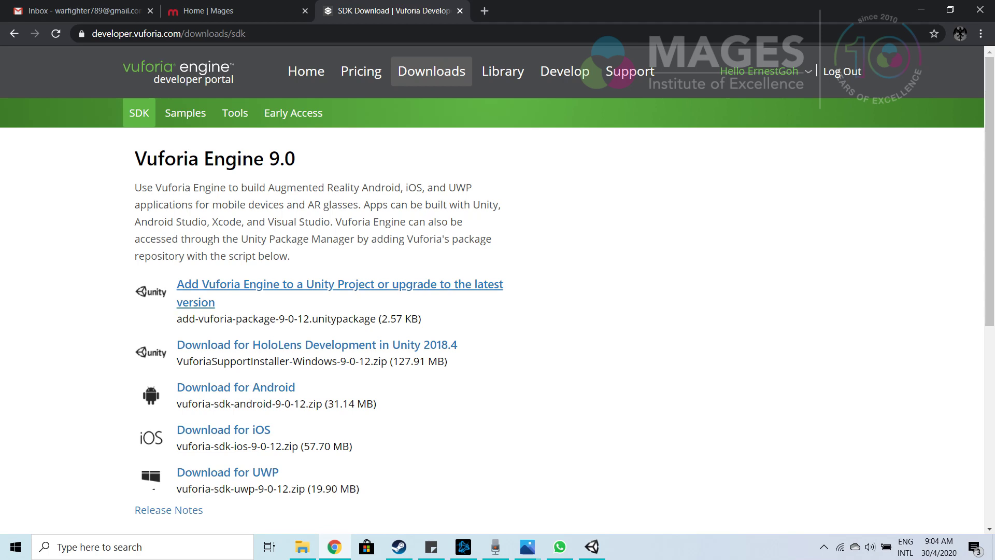
click(340, 284)
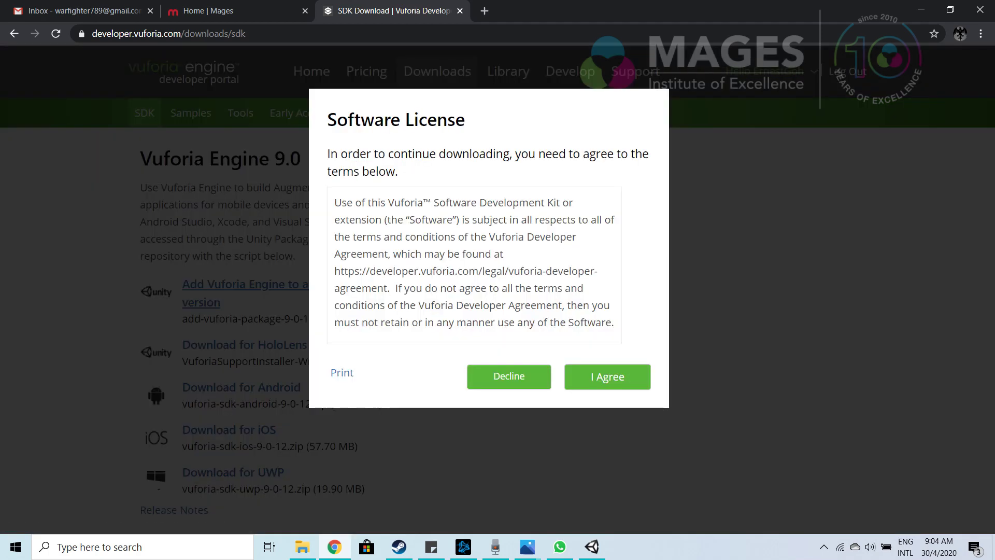
click(607, 377)
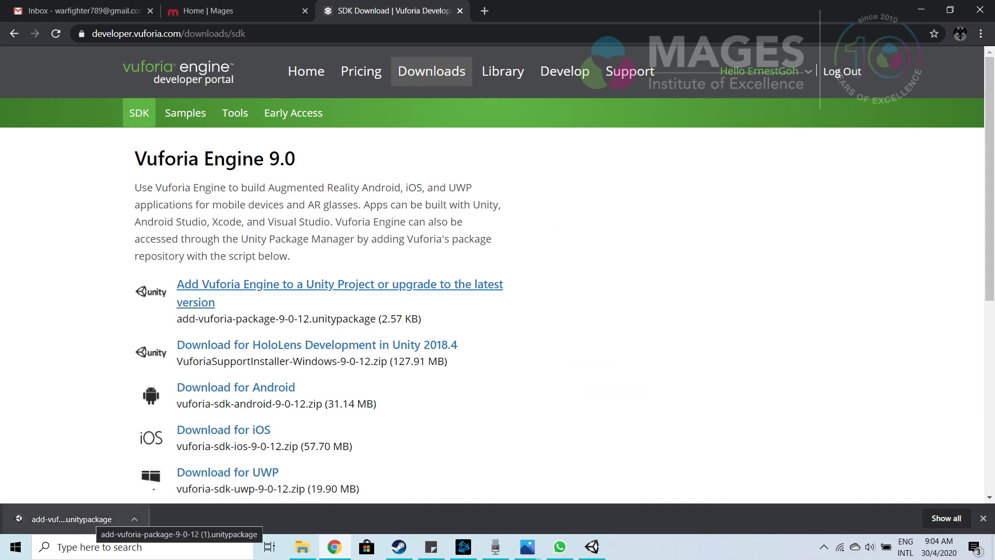
Import the downloaded add-vuforia-package-9-0-12 into the Unity project and accept the Vuforia Engine package update
drag(71, 519, 550, 440)
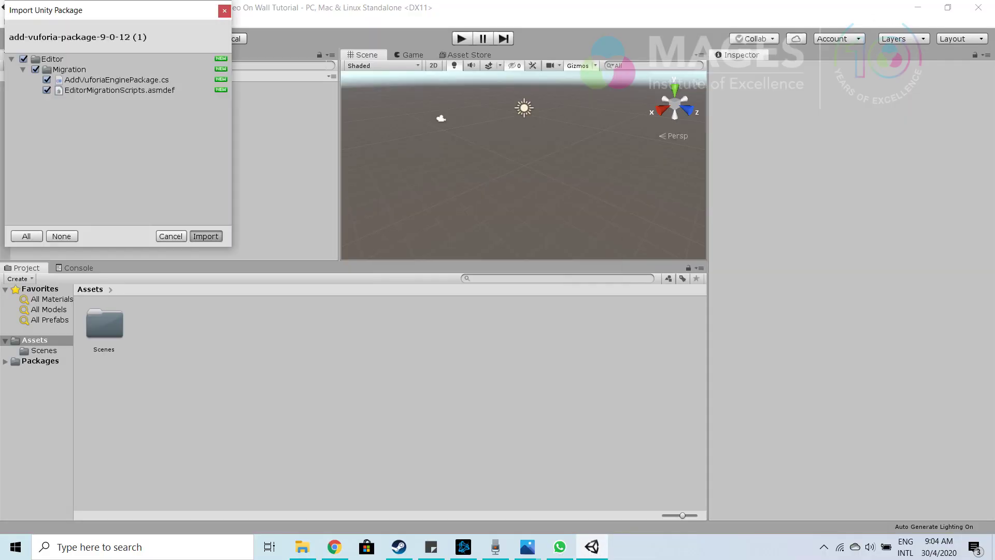
click(206, 236)
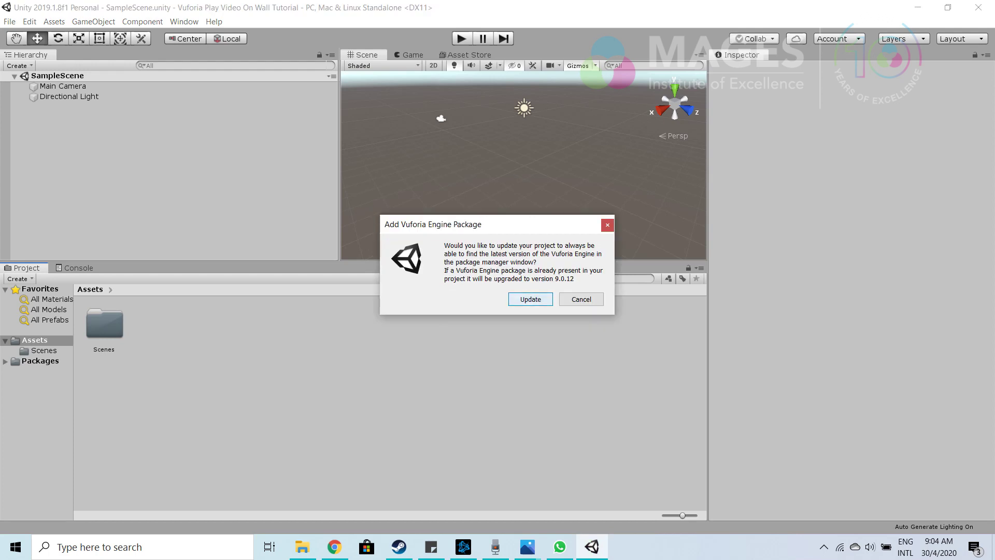
click(530, 299)
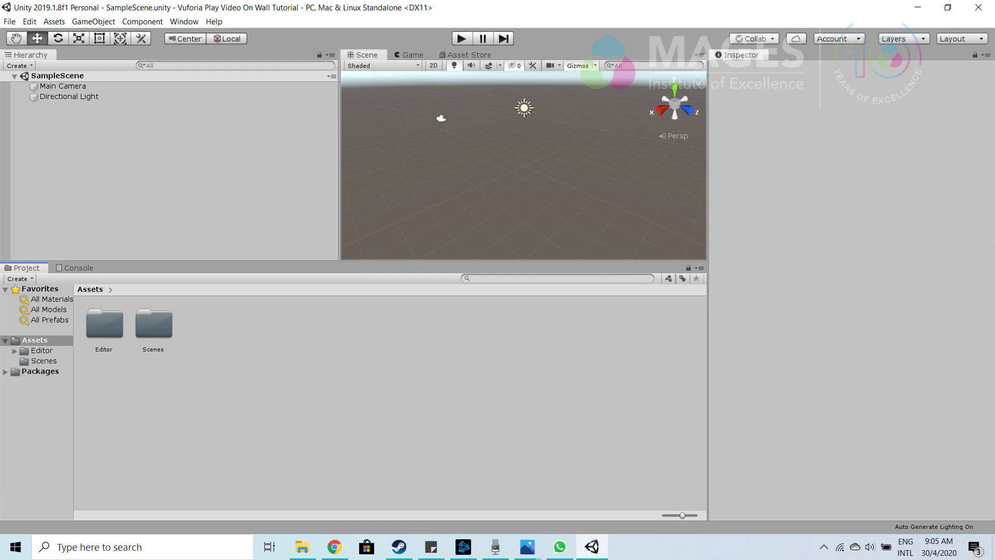
Back in Chrome, create a free Vuforia development license named "Vuforia Play Video on Wall Tutorial", accepting the developer agreement
click(334, 547)
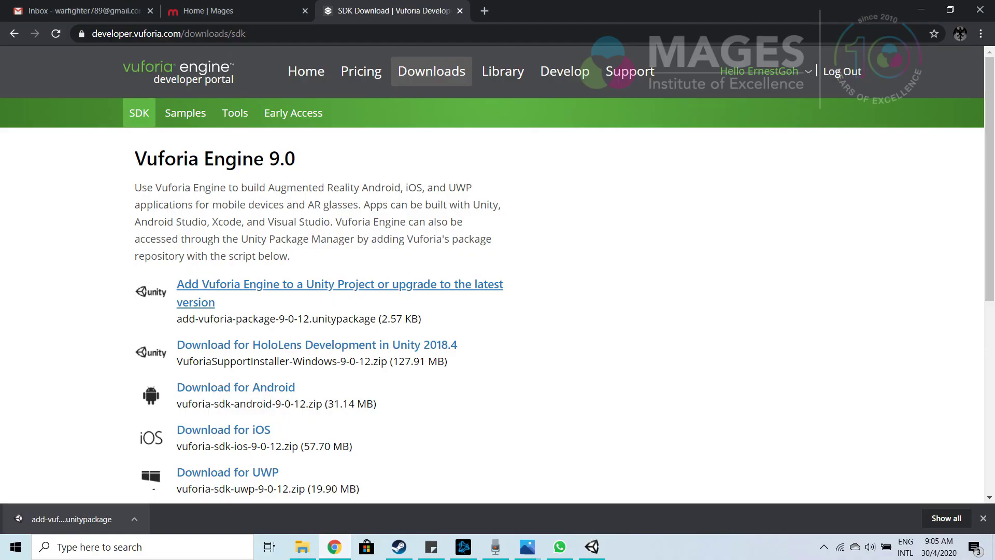
click(564, 71)
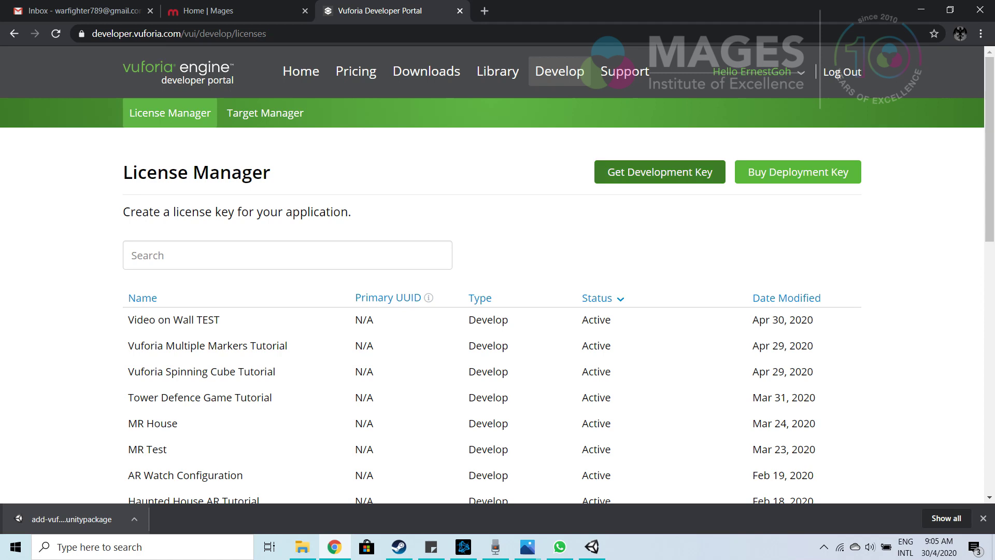
click(660, 171)
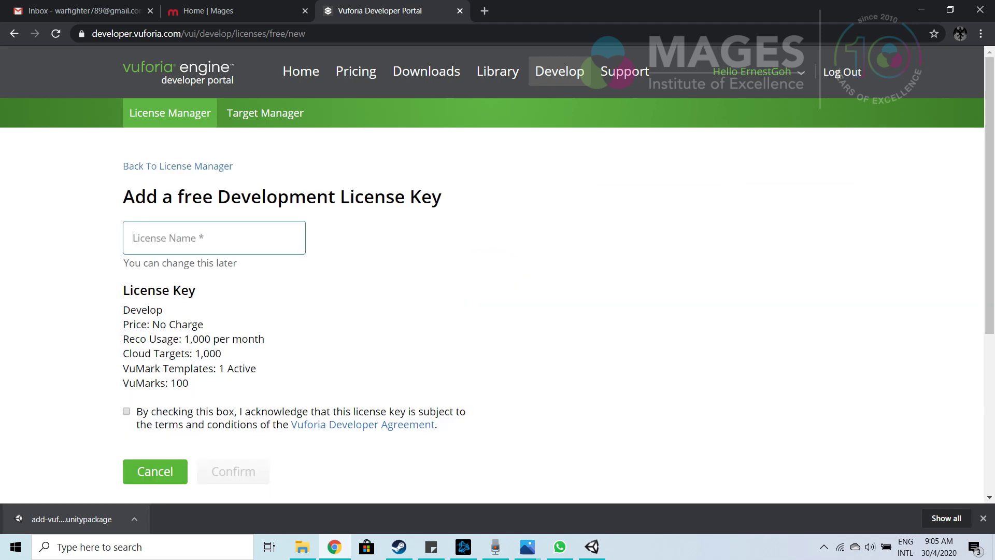
click(214, 237)
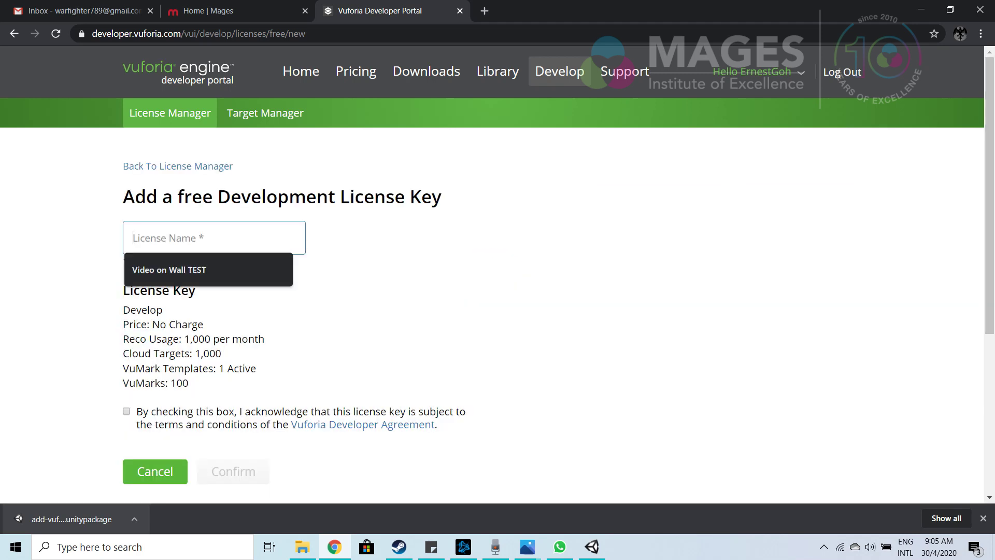
text(Vuf)
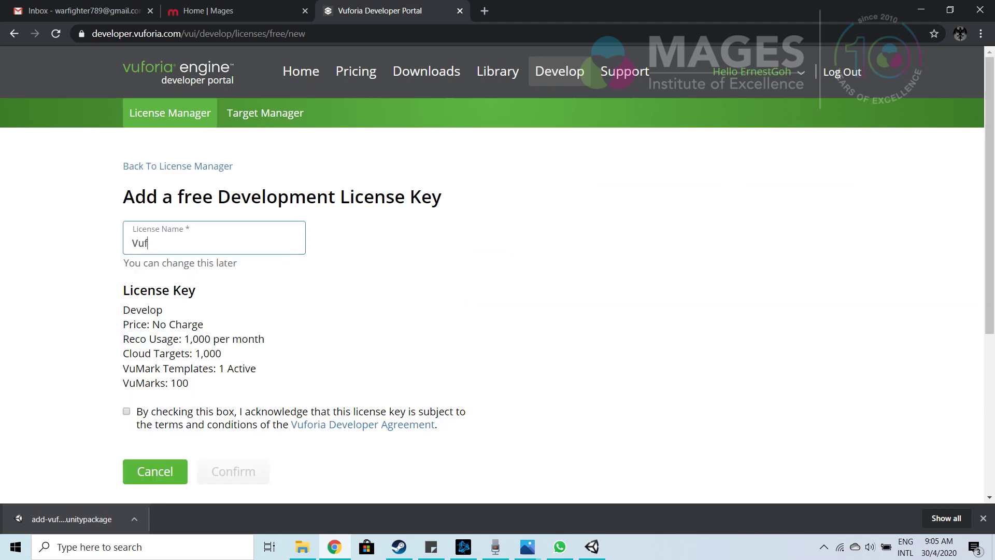
text(oria Play Video on Wall)
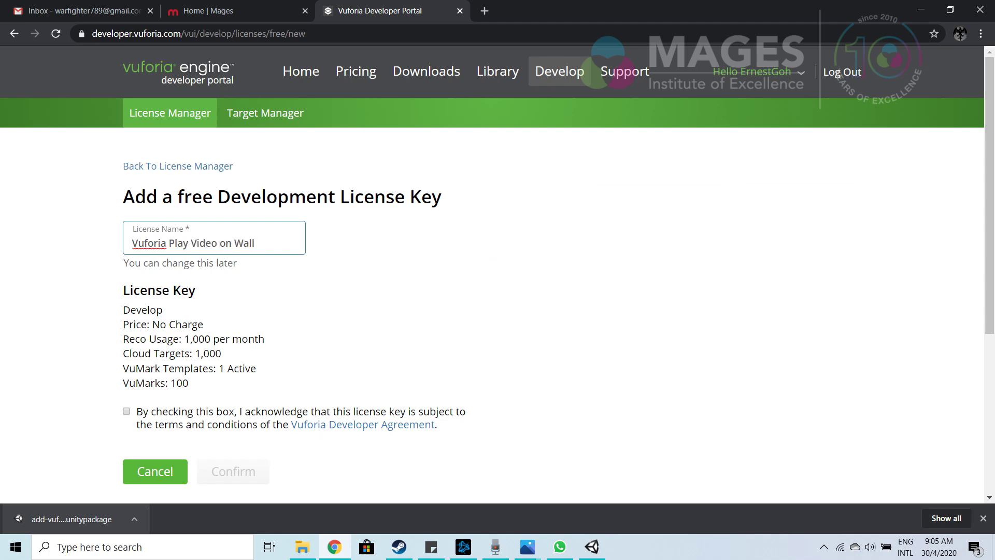
text( Tutorial)
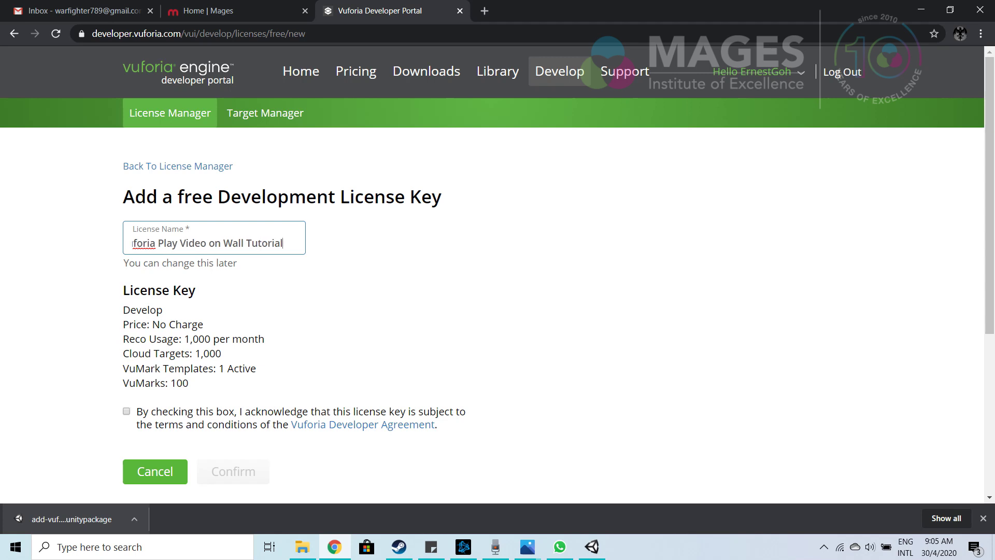
click(126, 411)
click(234, 471)
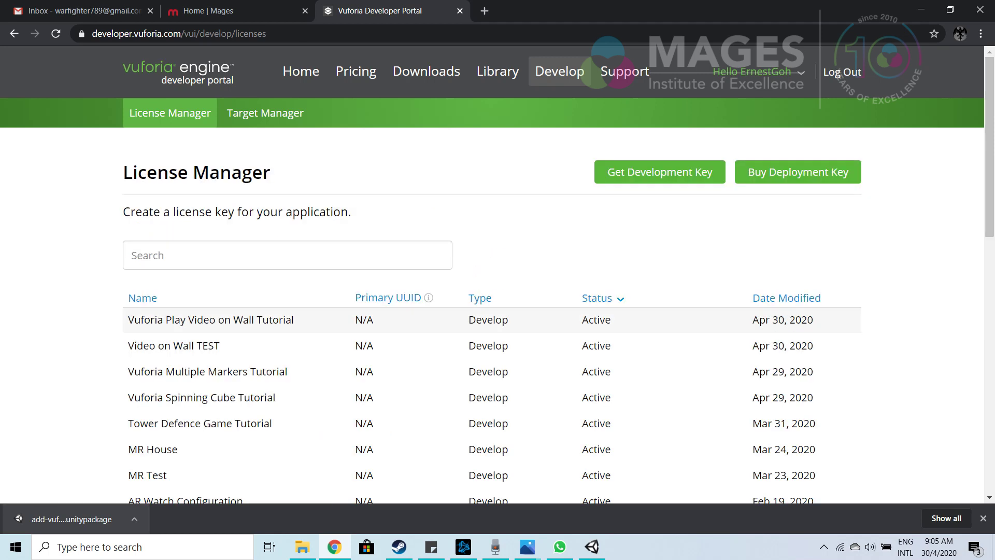
Copy the license key of the Vuforia Play Video on Wall Tutorial license and return to Unity
click(210, 320)
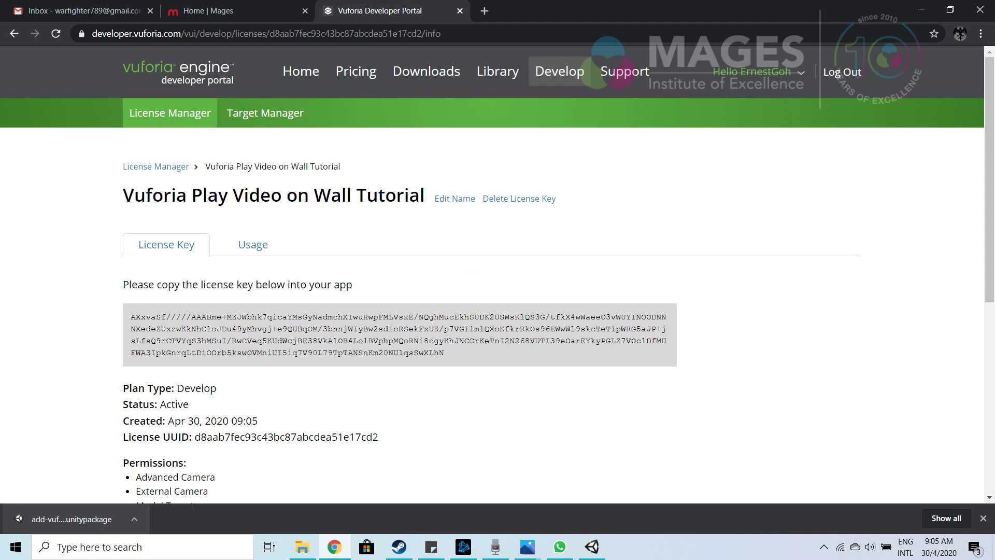
drag(444, 353, 131, 317)
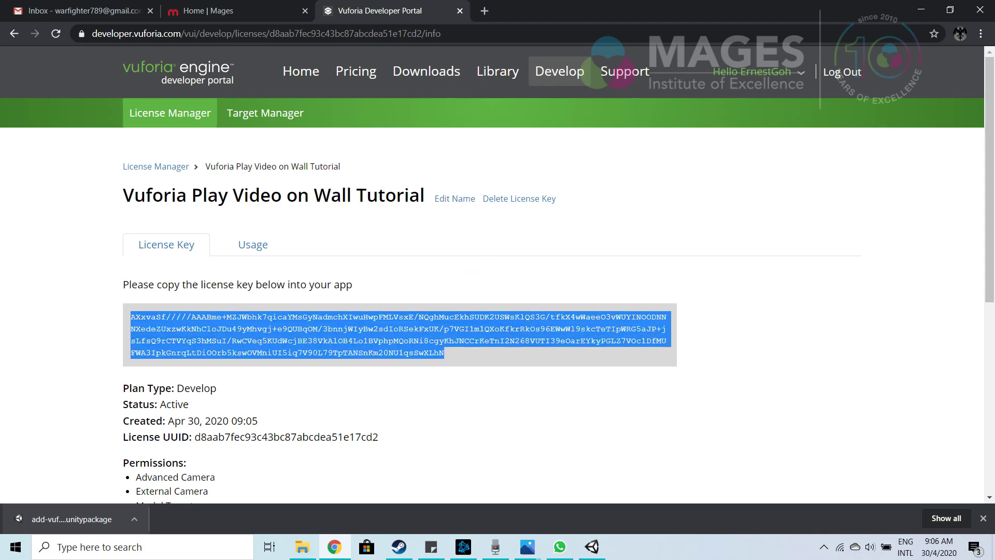
mouse_move(592, 547)
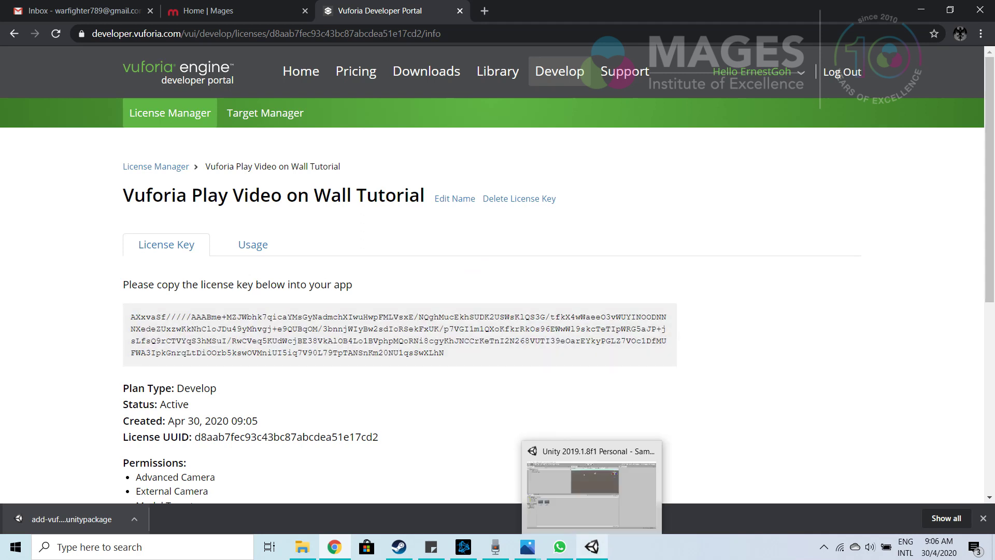
click(542, 501)
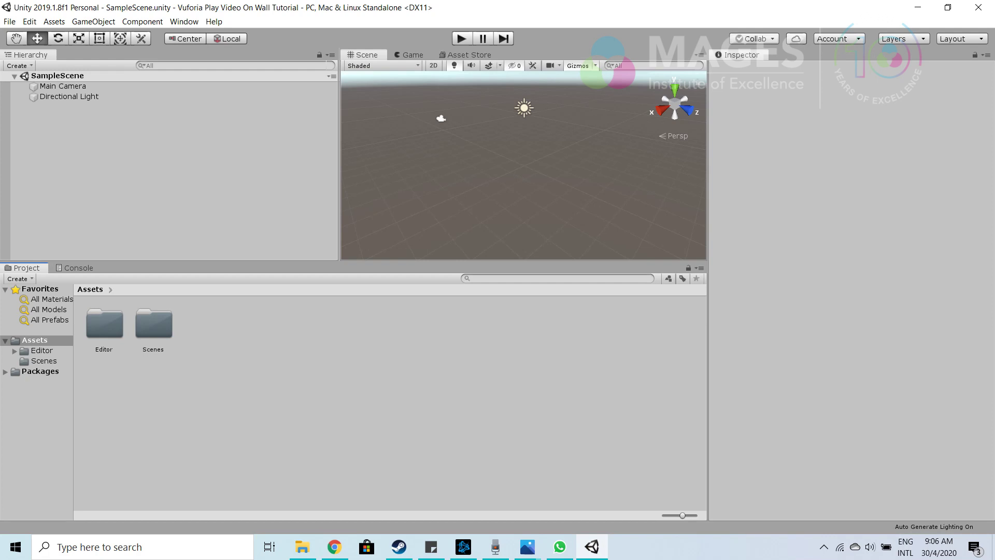
Add a Vuforia Engine AR Camera to SampleScene and delete the Main Camera
right_click(242, 143)
mouse_move(290, 348)
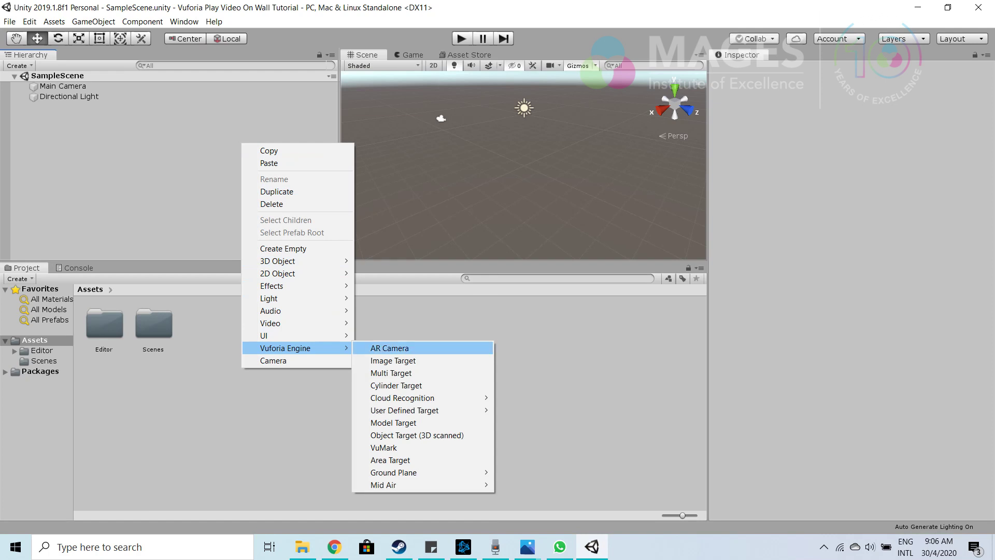
click(389, 348)
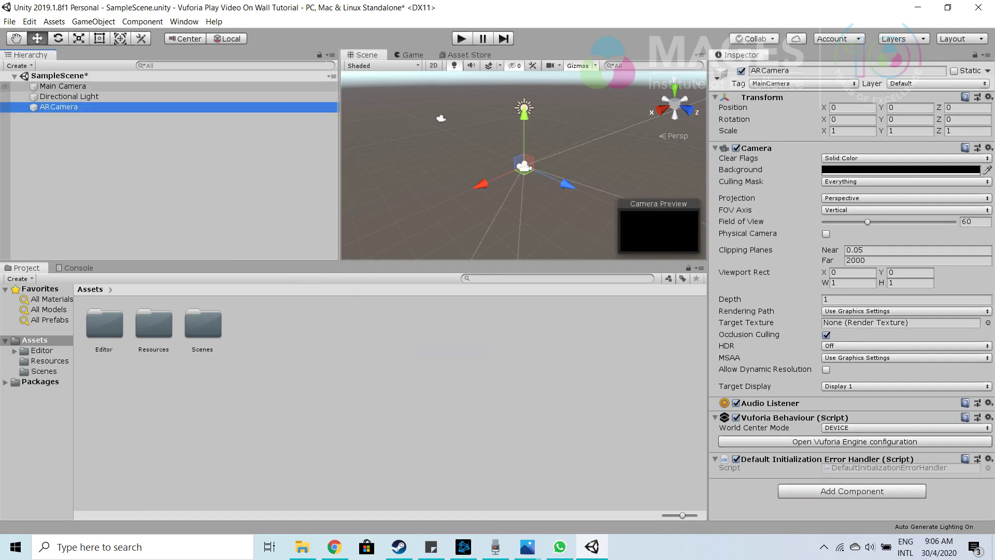
right_click(171, 86)
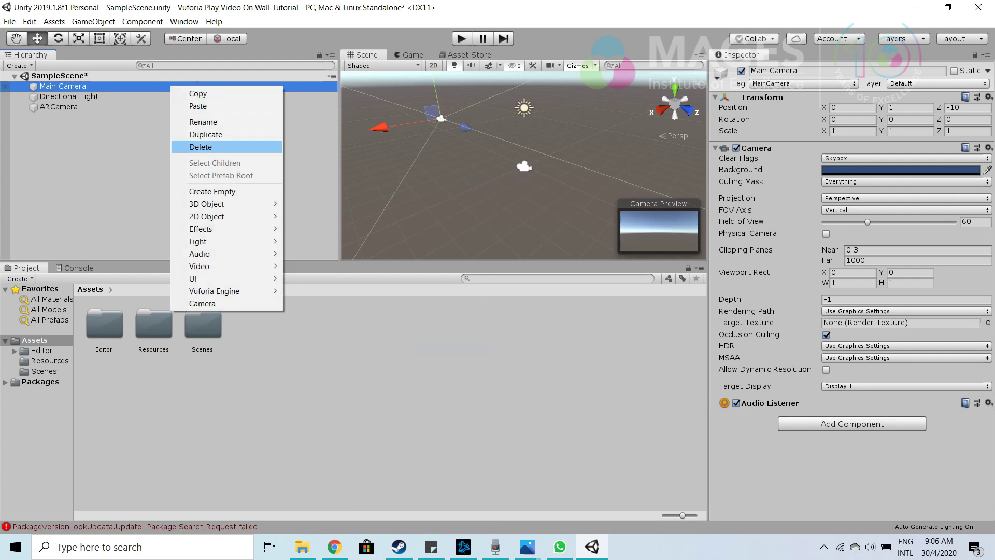
click(200, 147)
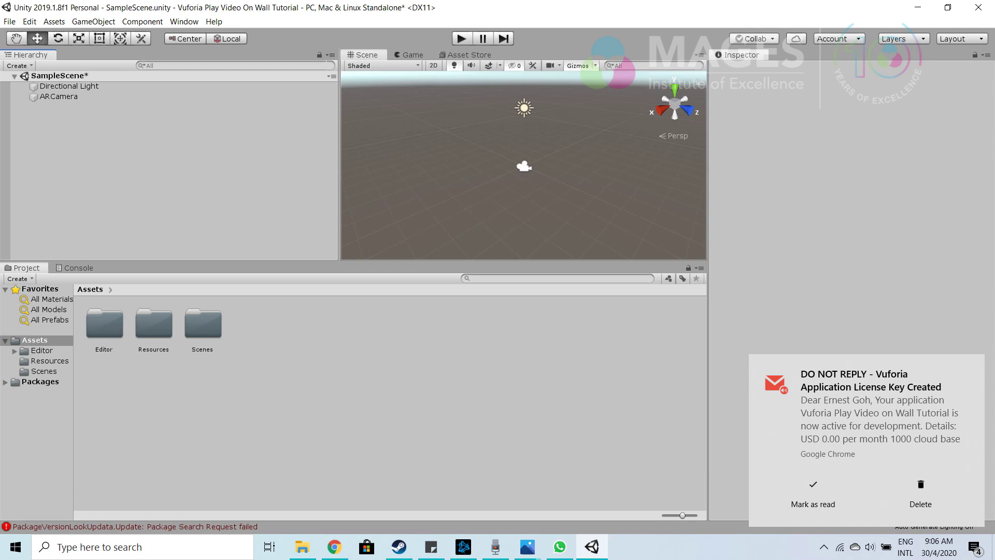
Paste the copied license key into the App License Key field of the VuforiaConfiguration asset in the Resources folder
double_click(154, 322)
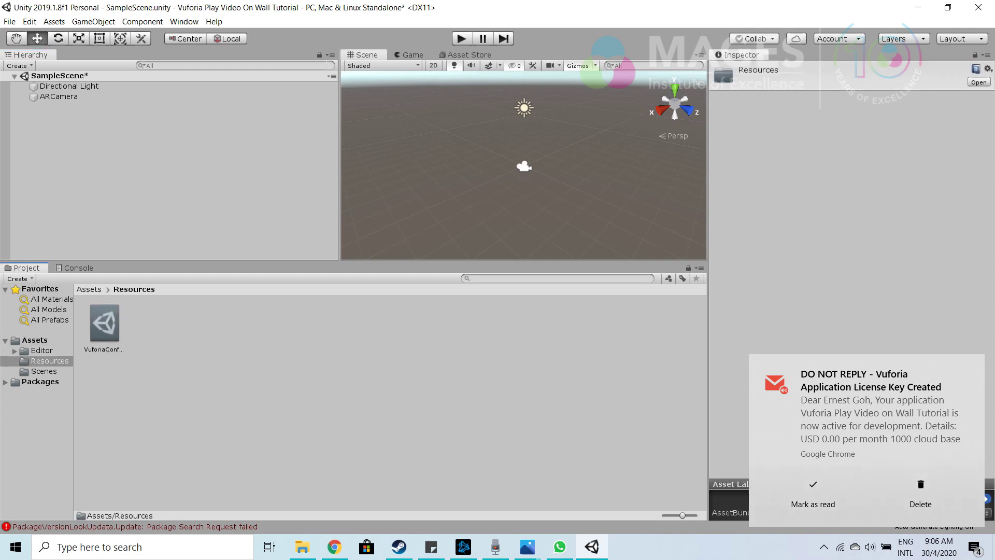
click(105, 323)
click(901, 166)
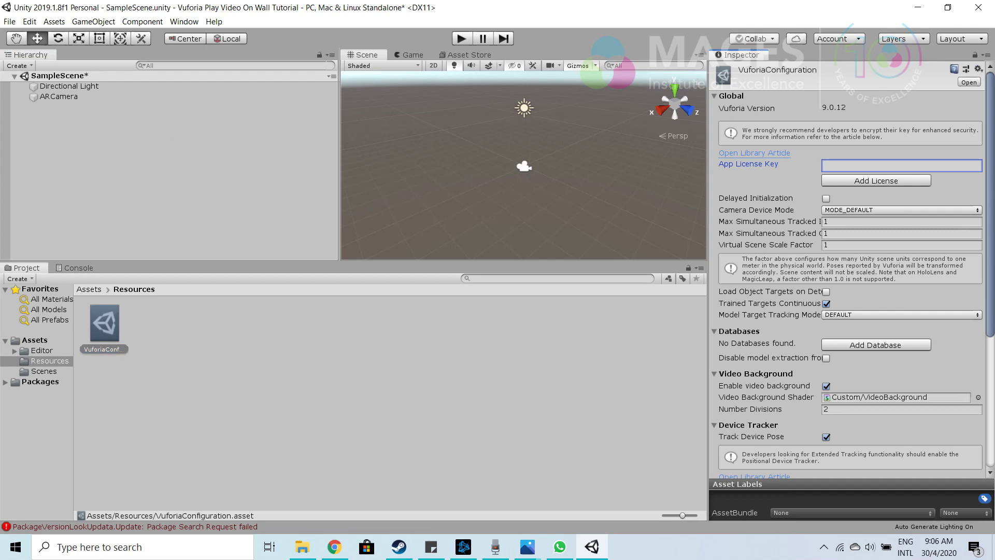
key(ctrl+v)
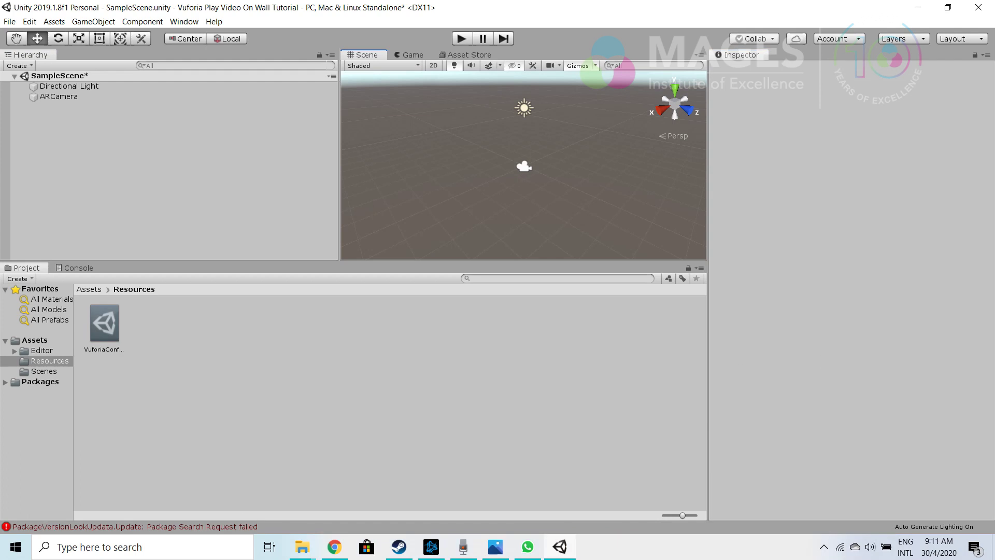
Back in Chrome, create a Device database named "Vuforia_Play_Video_on_Wall_Tutorial" in the Vuforia Target Manager
drag(750, 559, 756, 0)
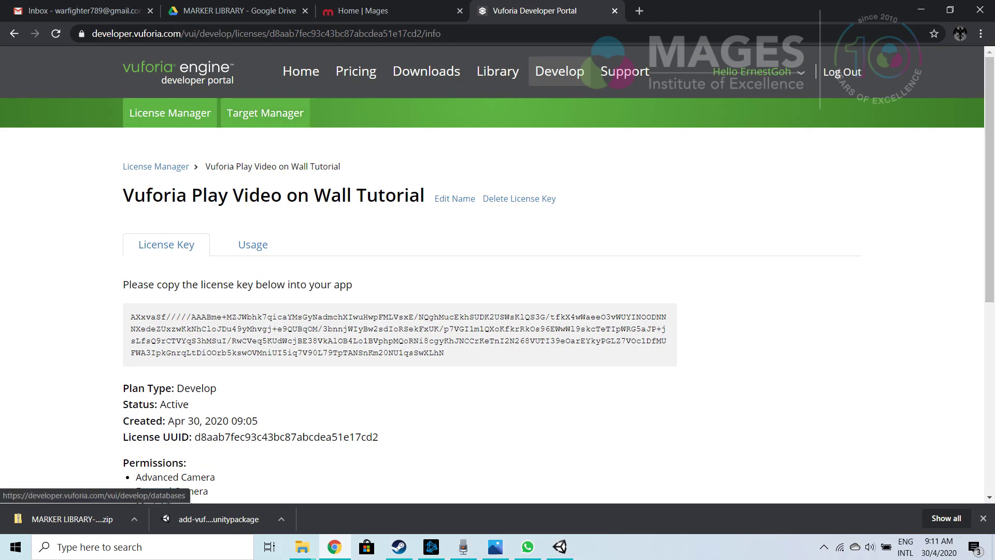
click(265, 113)
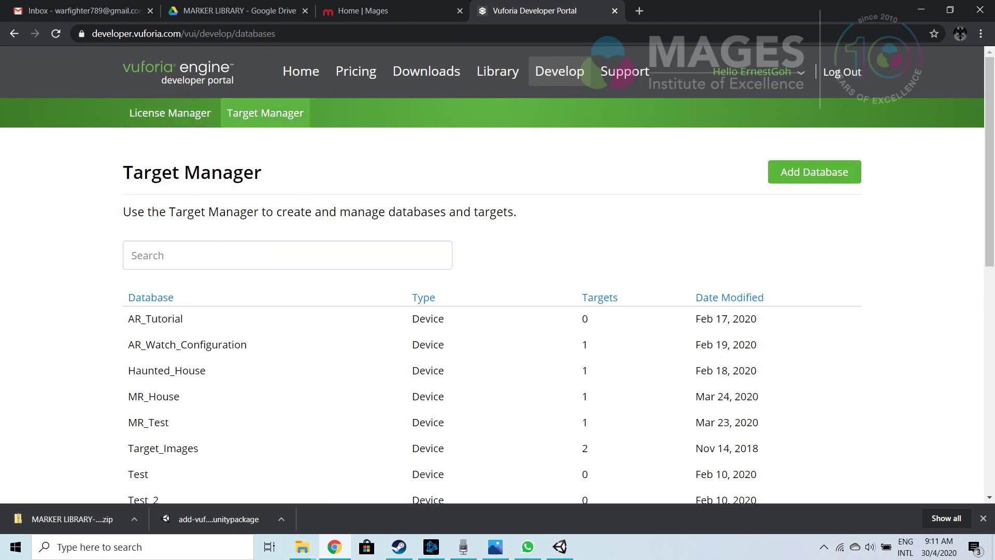
click(814, 171)
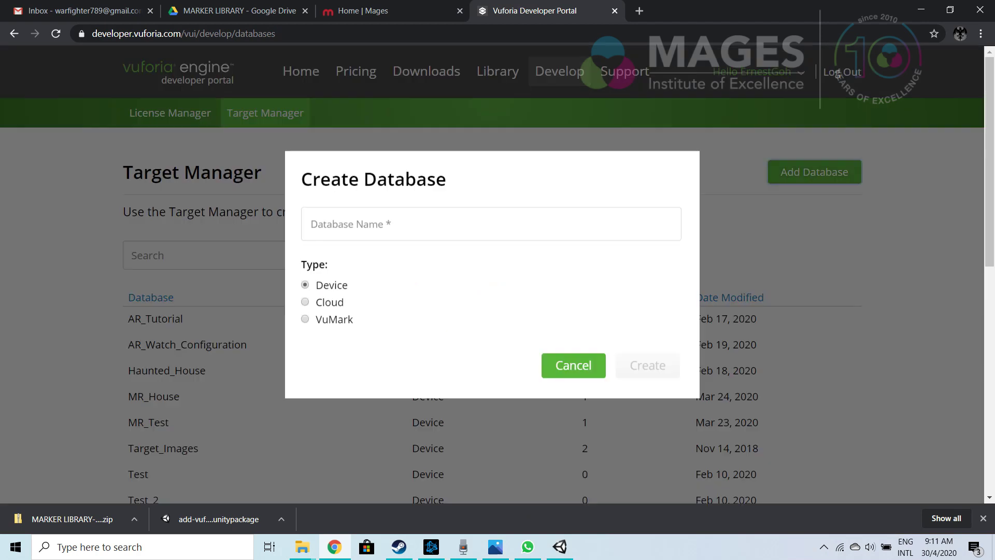
text(Vufio)
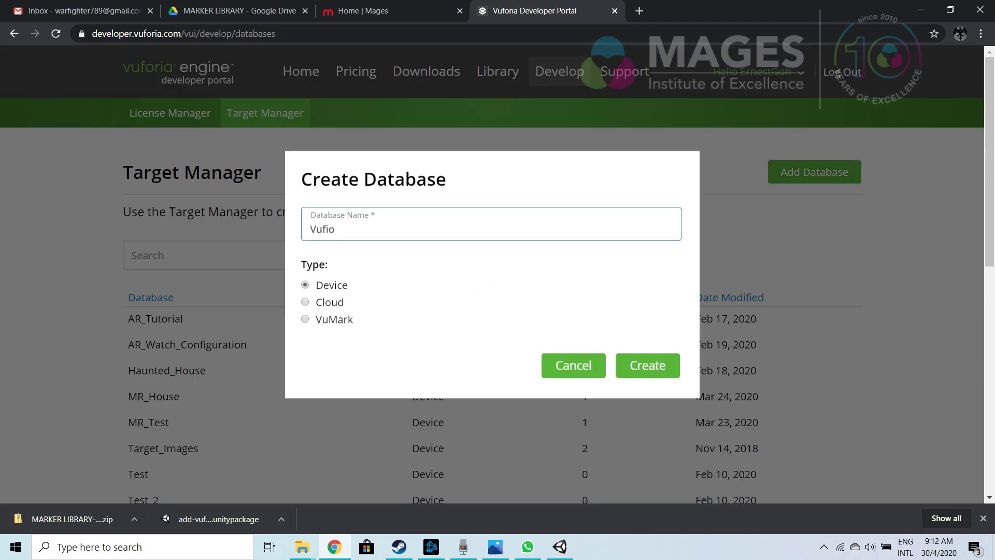
key(BackSpace)
text(oria)
key(BackSpace)
text(_Play_Video_on_W)
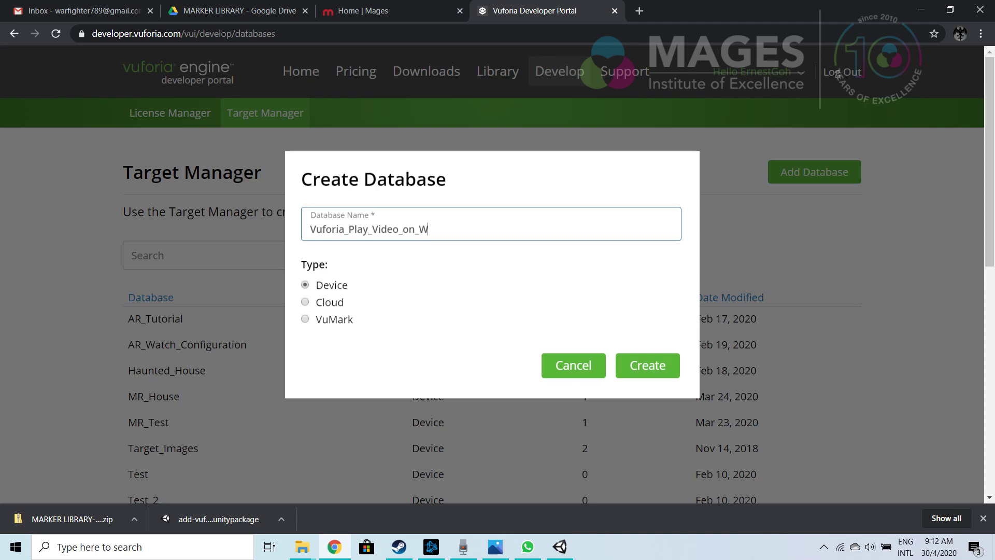
text(all_Tutorial)
click(647, 366)
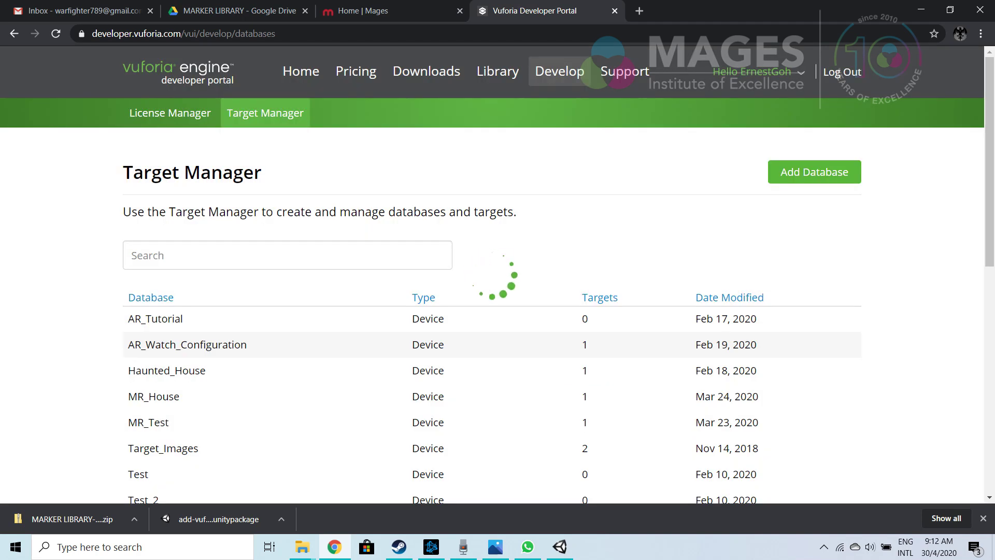
Find the Vuforia_Play_Video_on_Wall_Tutorial database in the Target Manager list and open it
scroll(492, 321, down, 3)
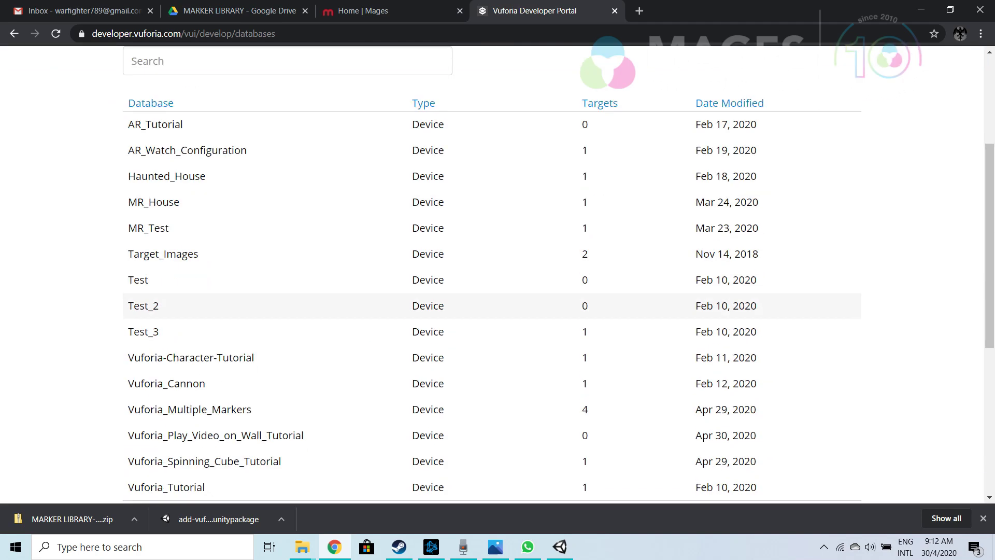
scroll(493, 337, down, 3)
scroll(492, 337, up, 4)
scroll(492, 337, down, 2)
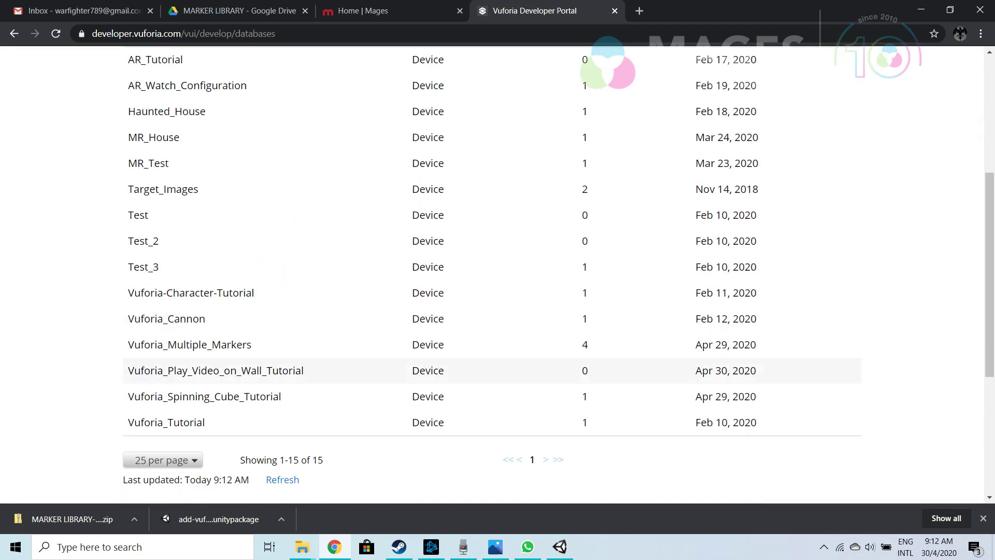
click(216, 370)
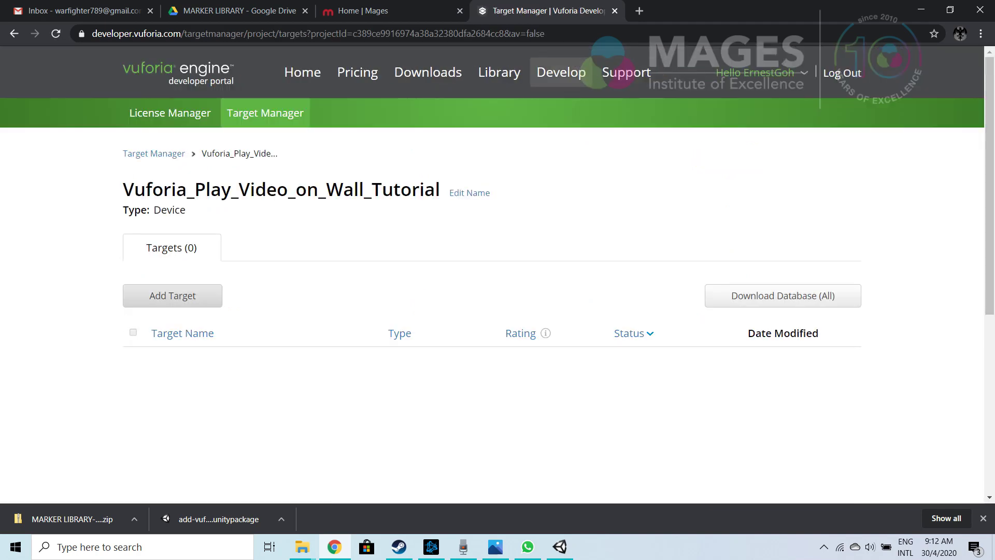
Start a new Single Image target using Marker1.jpg from the MARKER LIBRARY folder on the Desktop
click(173, 295)
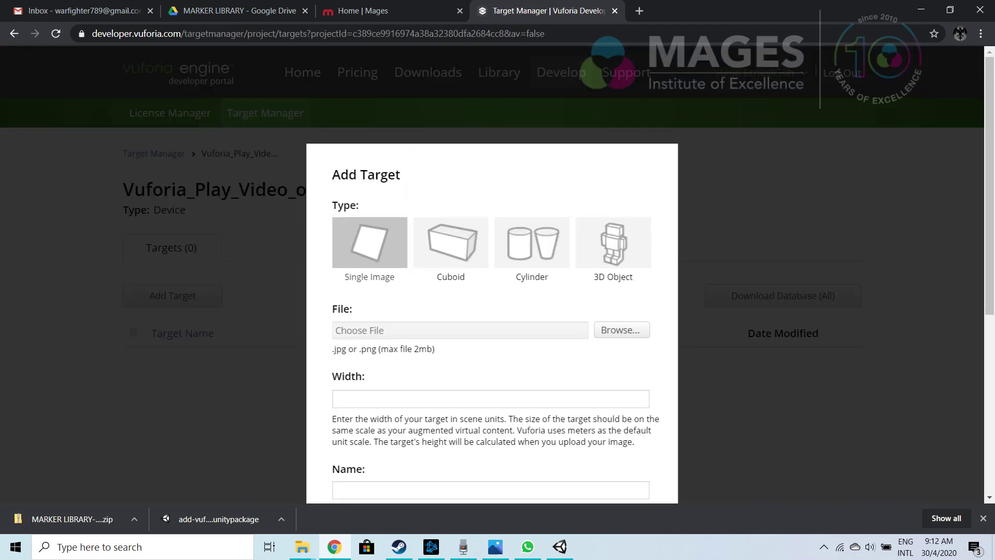
click(621, 330)
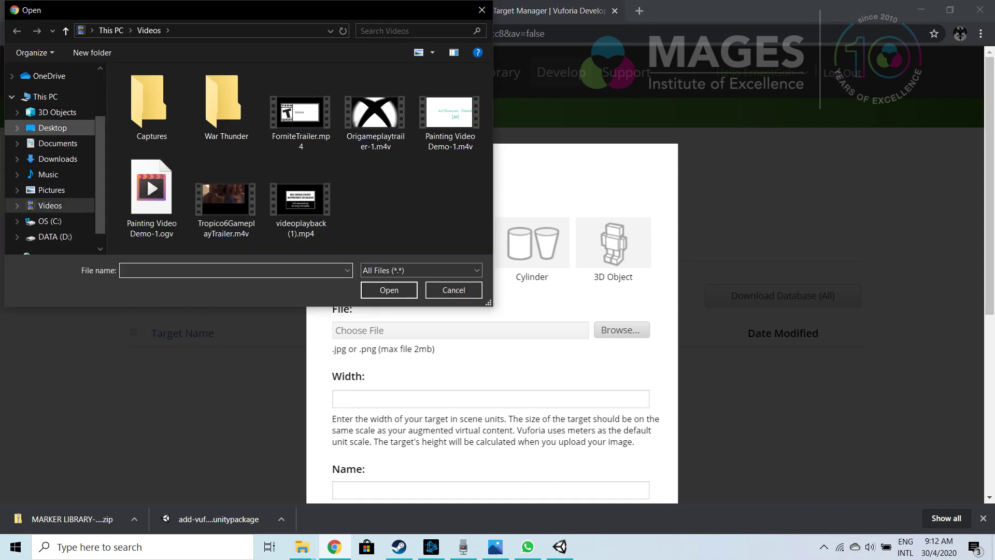
click(52, 128)
scroll(301, 155, down, 4)
scroll(300, 197, up, 4)
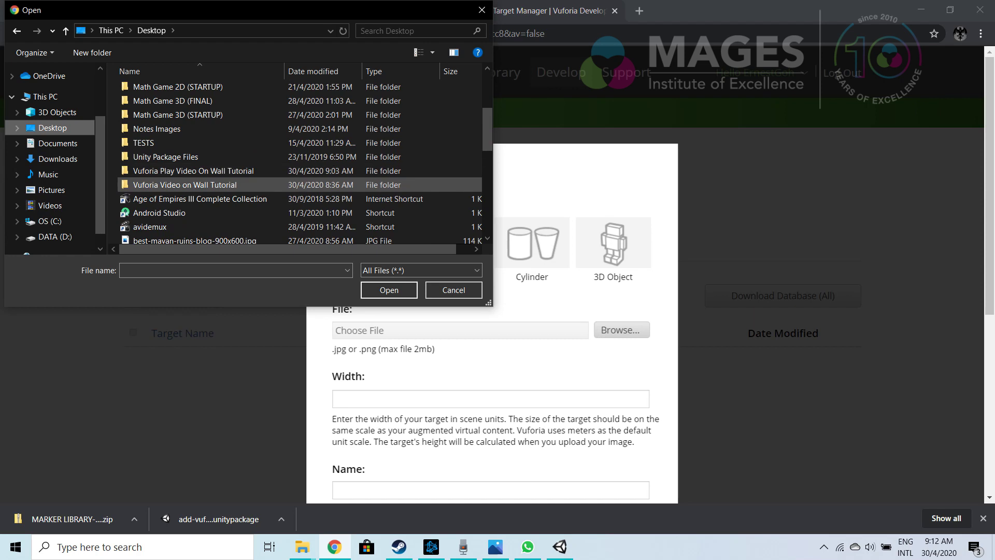
scroll(300, 171, up, 2)
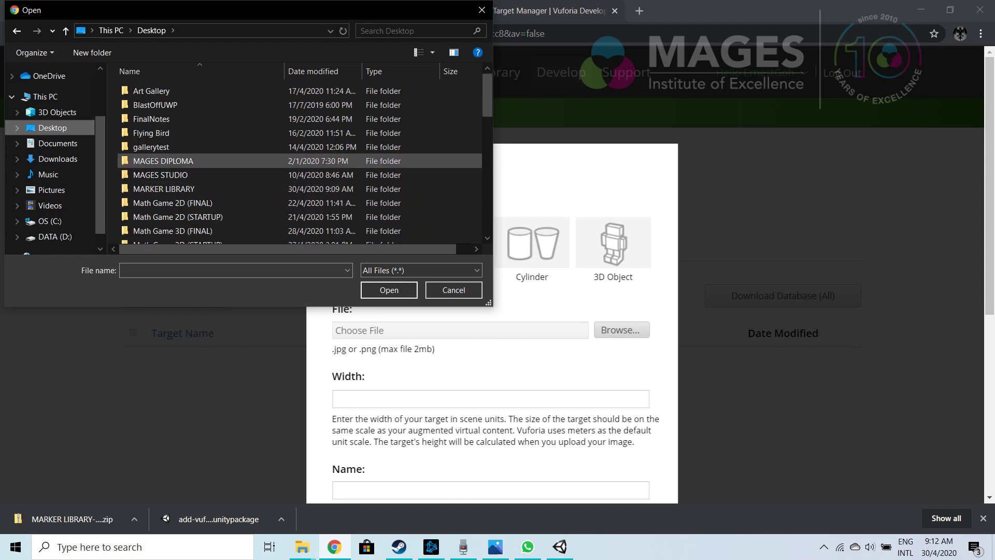
double_click(300, 189)
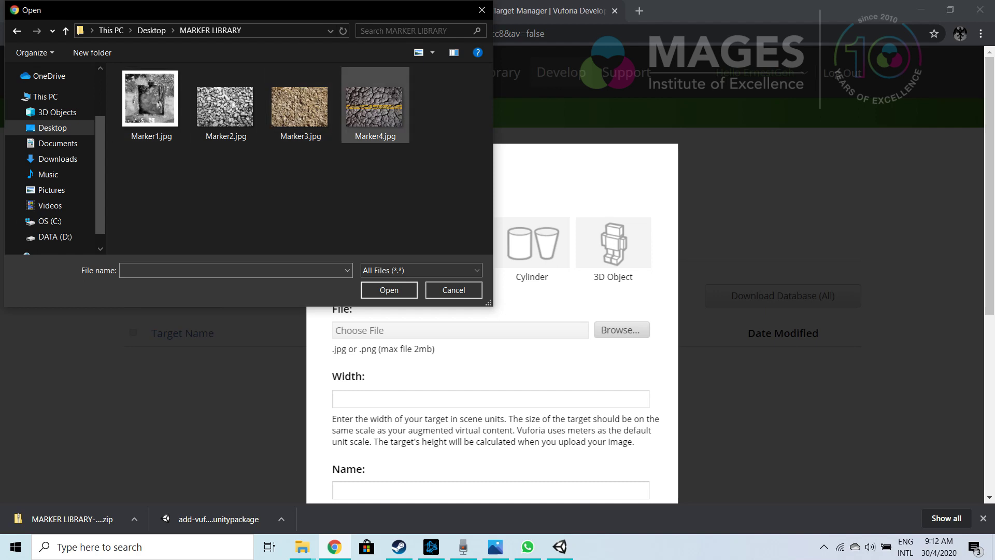
double_click(152, 104)
Set the target's width to 3 and add it to the database under the name Marker1
scroll(491, 275, down, 5)
scroll(491, 274, up, 2)
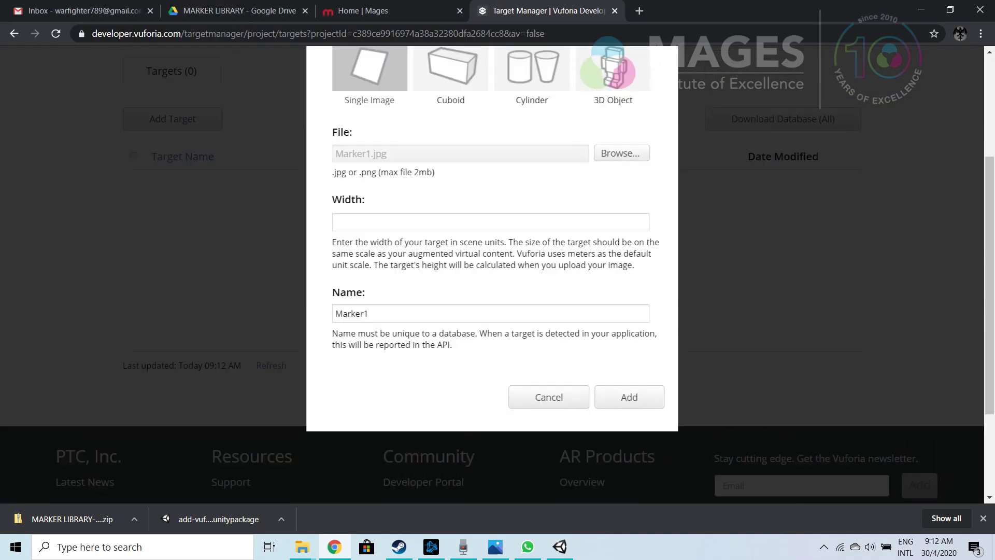
scroll(492, 274, up, 2)
click(490, 359)
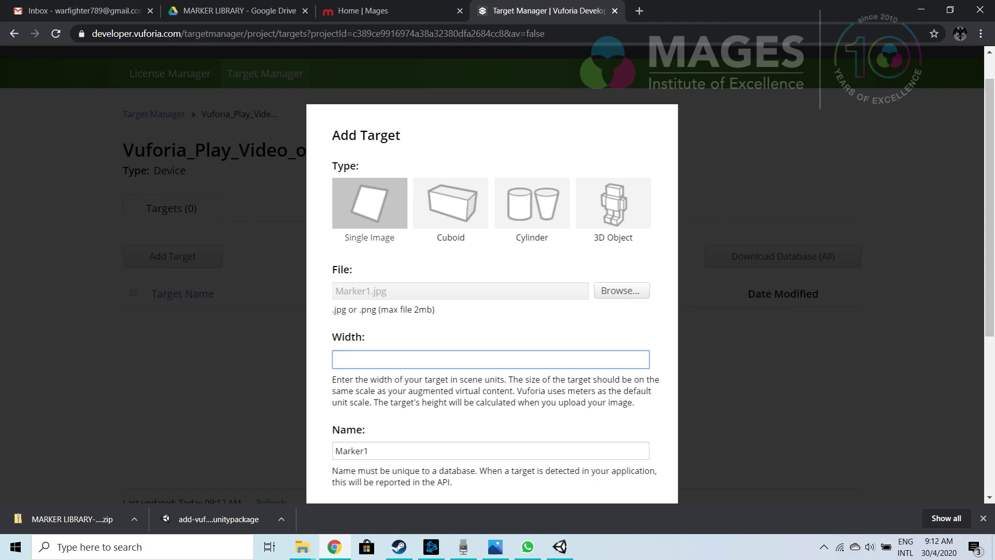
text(3)
scroll(491, 274, down, 3)
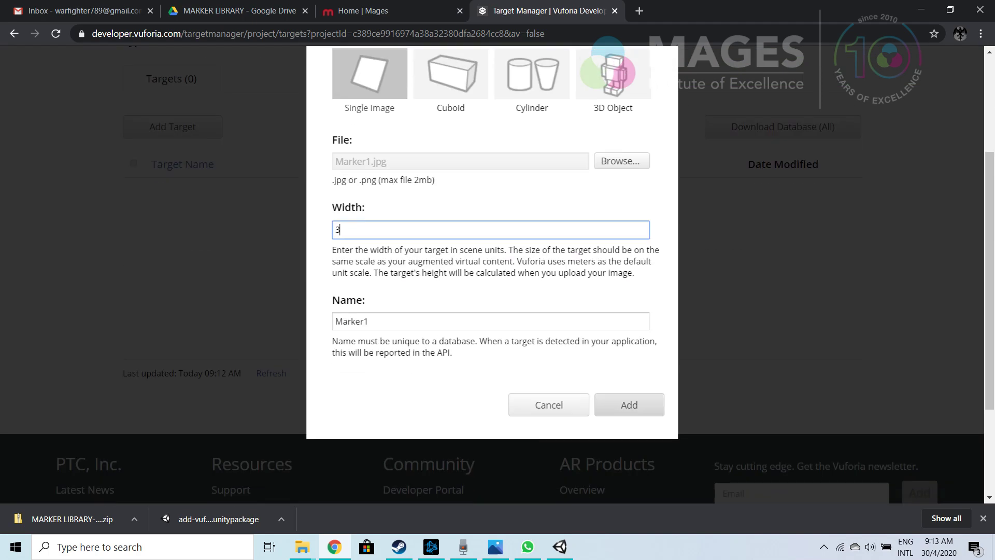
key(Return)
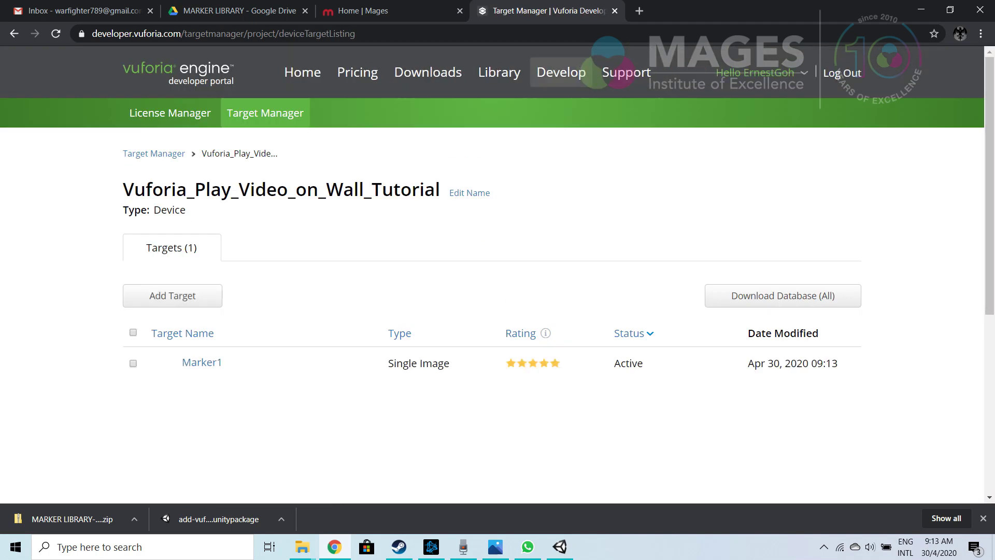
Download the complete target database for the Unity Editor platform
click(782, 296)
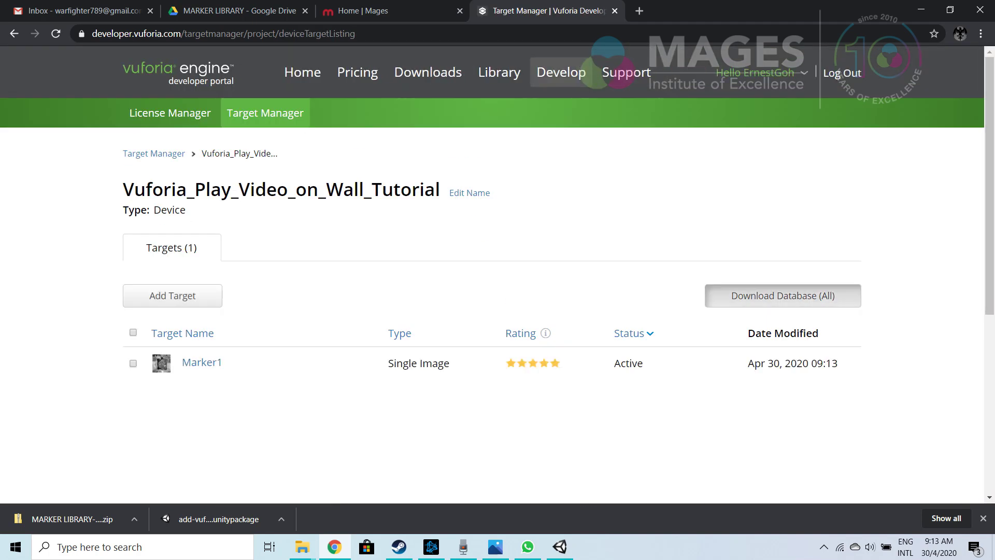
click(501, 356)
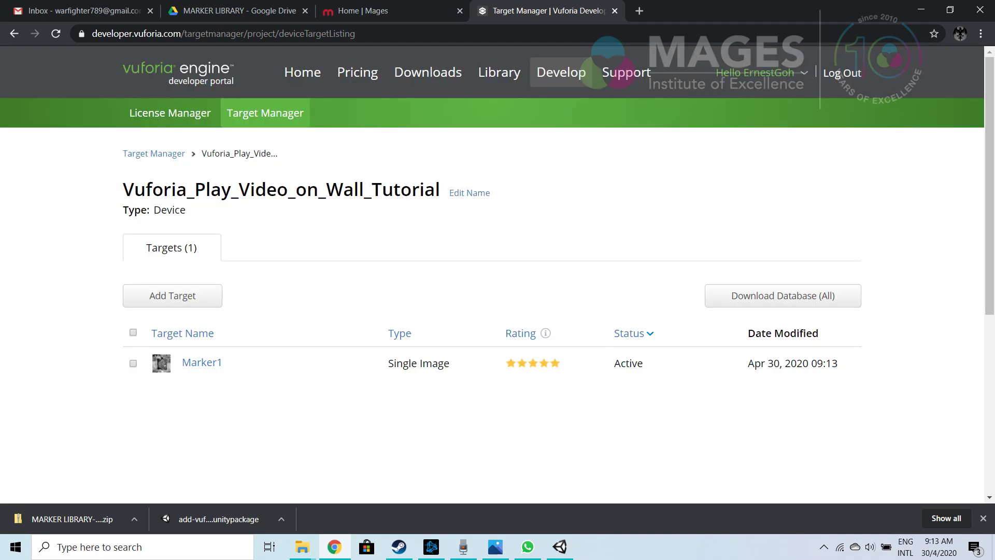
click(783, 295)
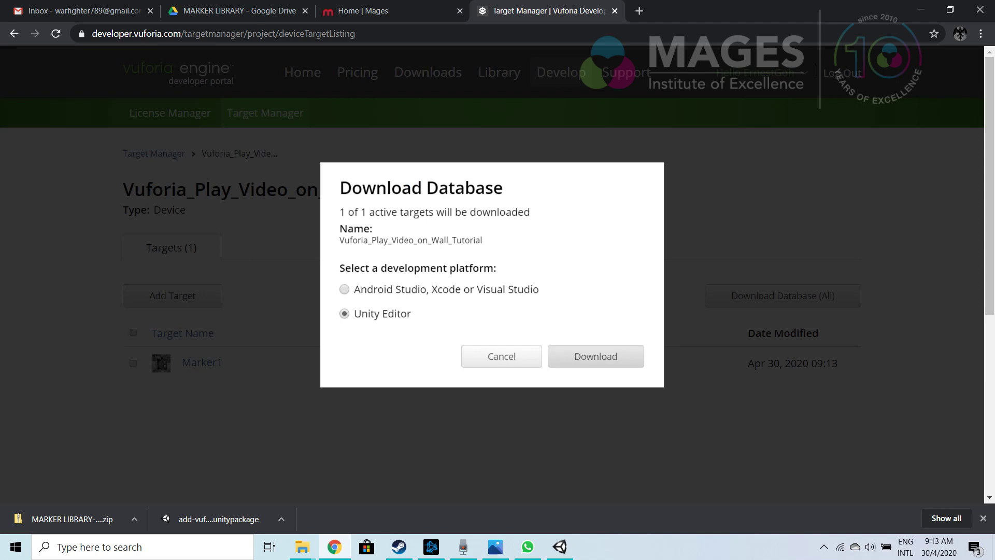
click(595, 356)
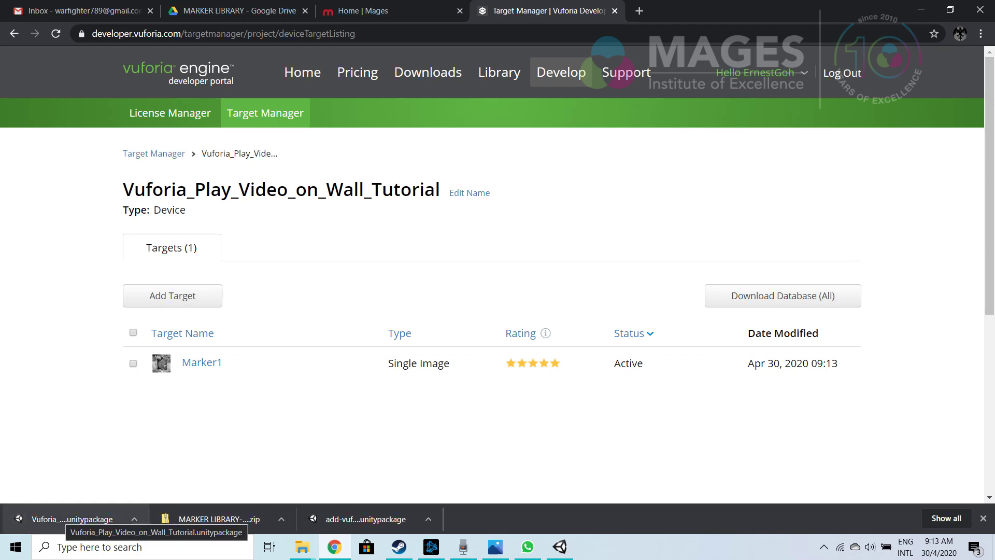
Import all items of the downloaded Vuforia_Play_Video_on_Wall_Tutorial package into the Unity project and show the Assets folder
drag(78, 518, 542, 549)
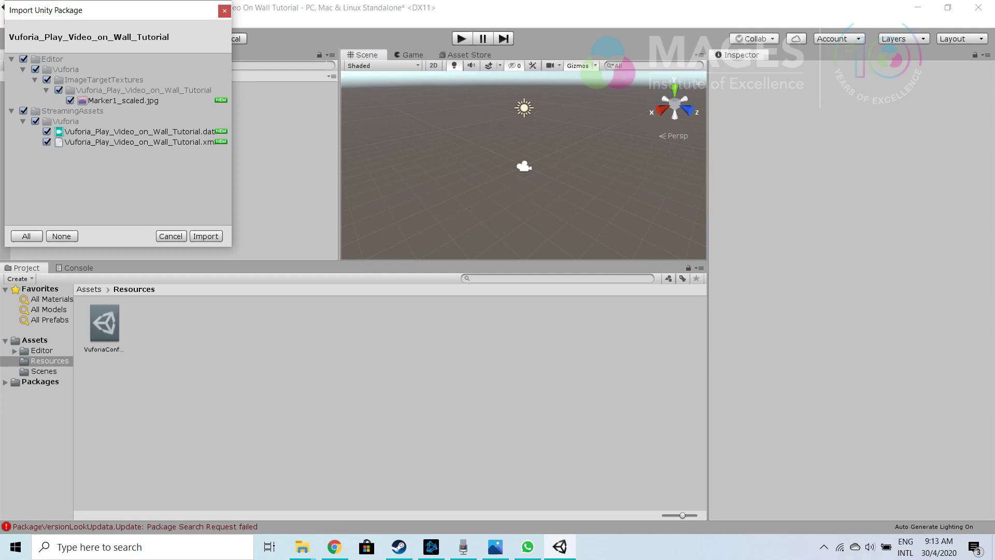
click(205, 236)
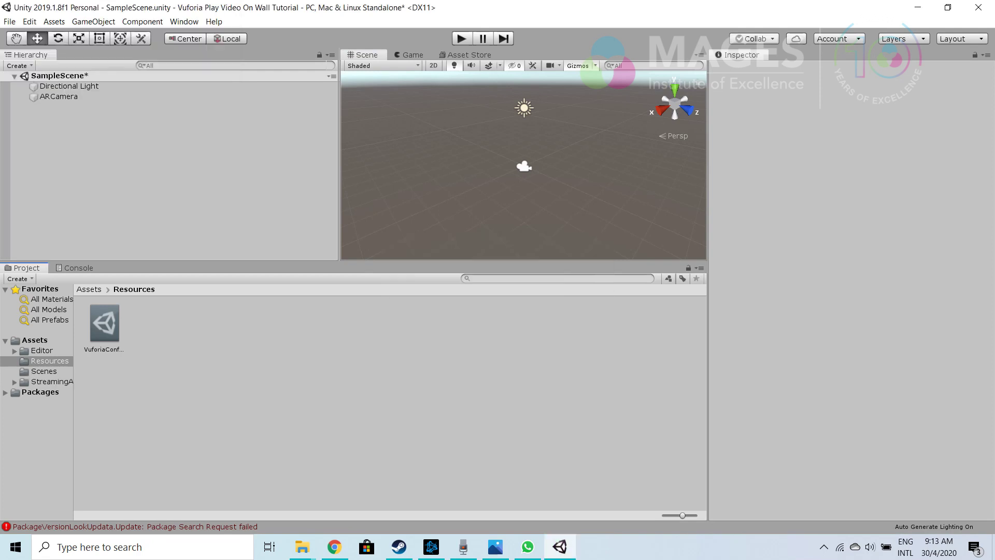
click(35, 341)
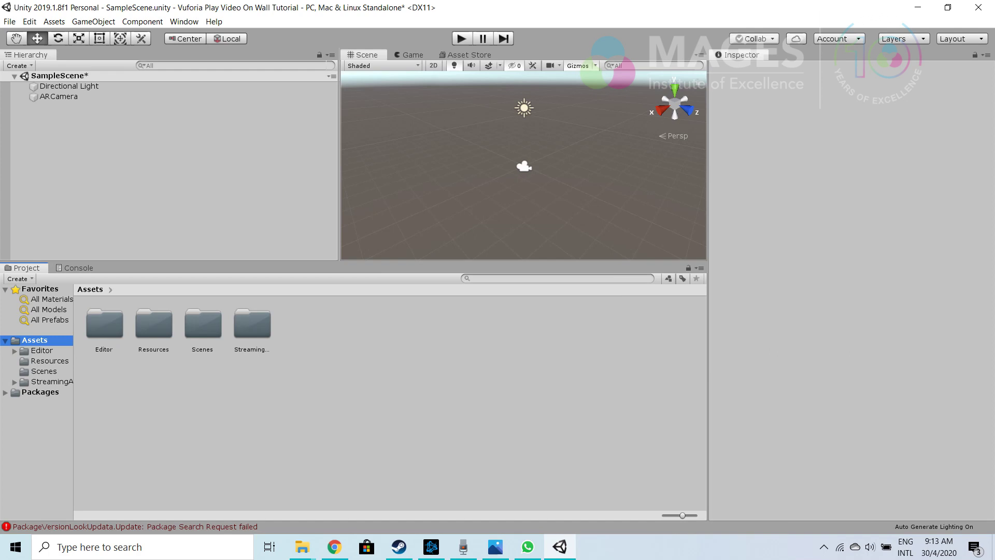
Add a Vuforia Engine Image Target to SampleScene with type From Database, using the Vuforia_Play_Video_on_Wall_Tutorial database
right_click(135, 120)
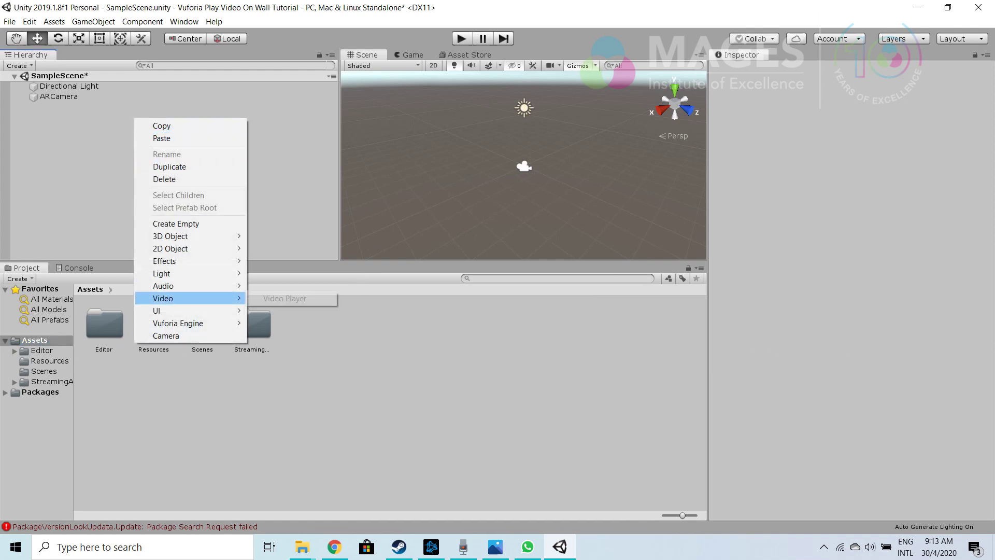
mouse_move(192, 323)
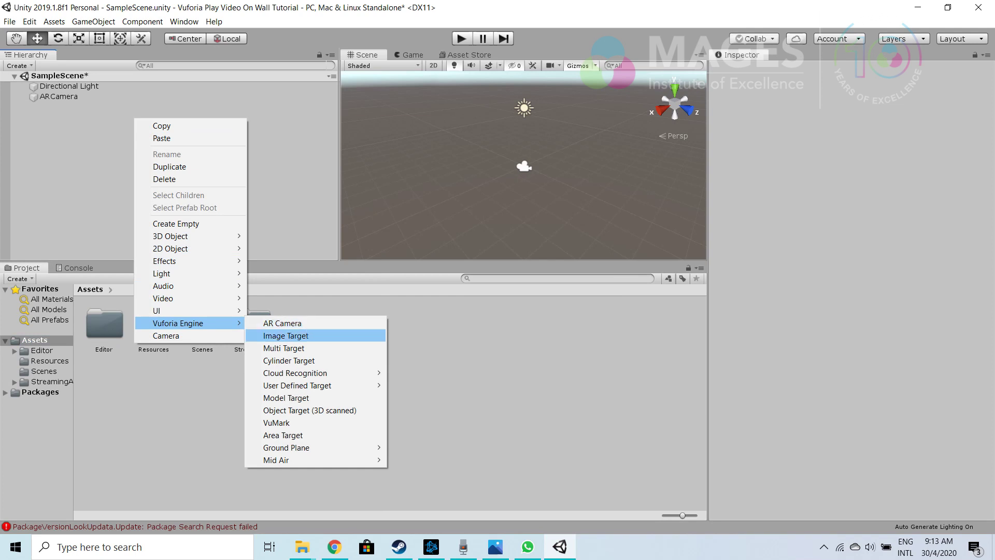
click(286, 336)
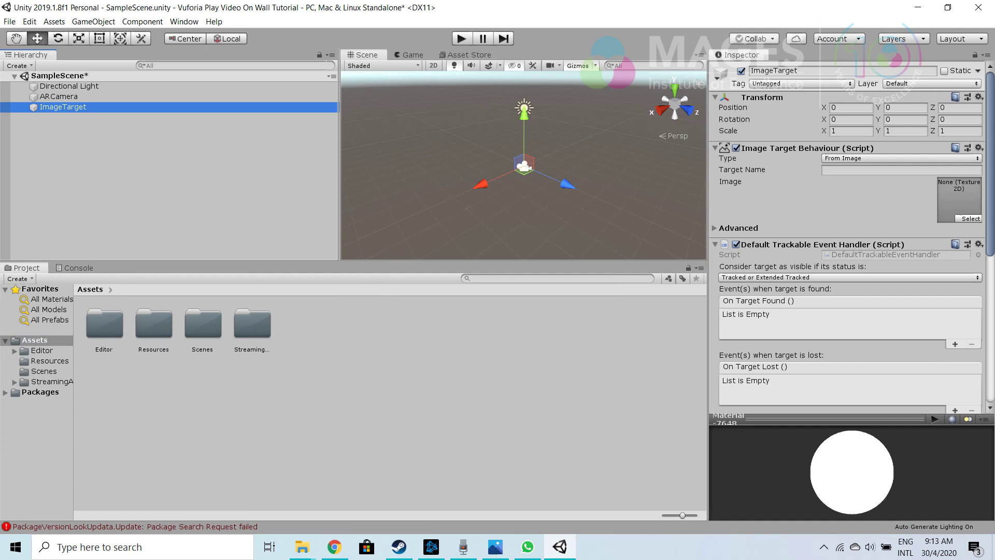
click(861, 158)
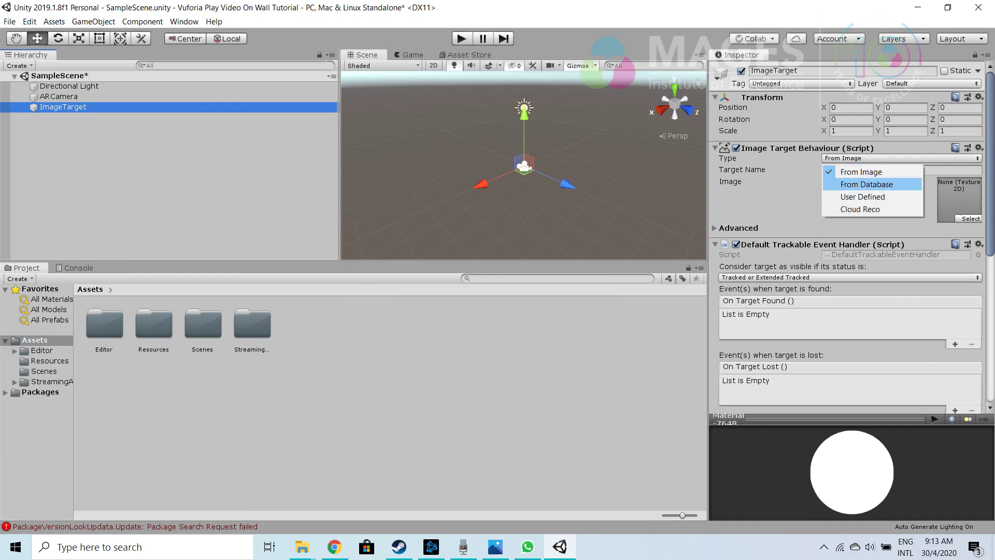
click(866, 184)
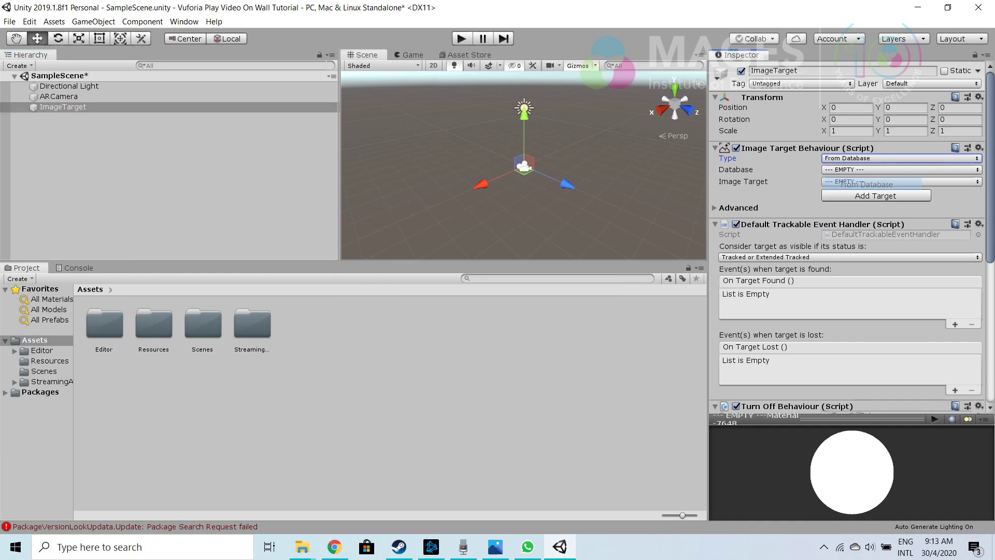
click(902, 170)
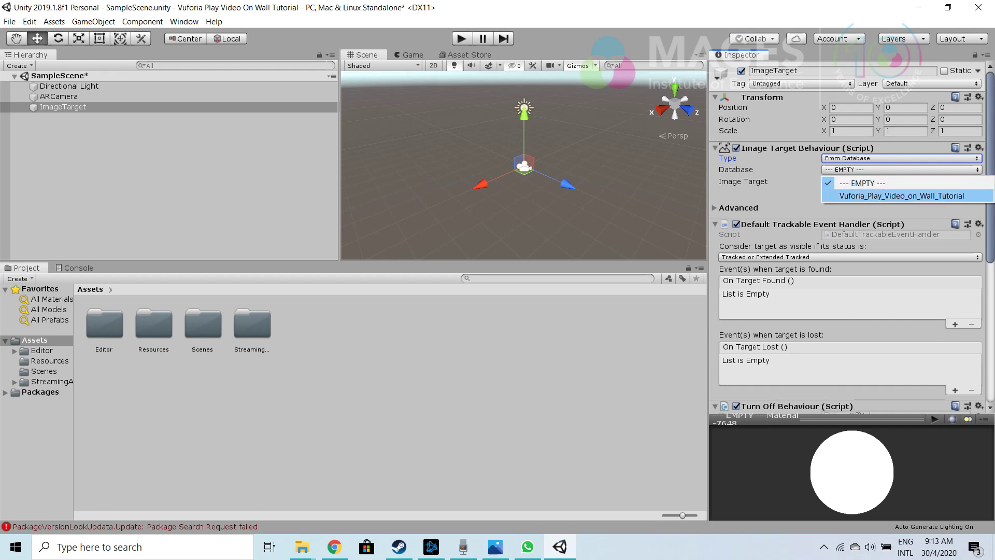
click(902, 195)
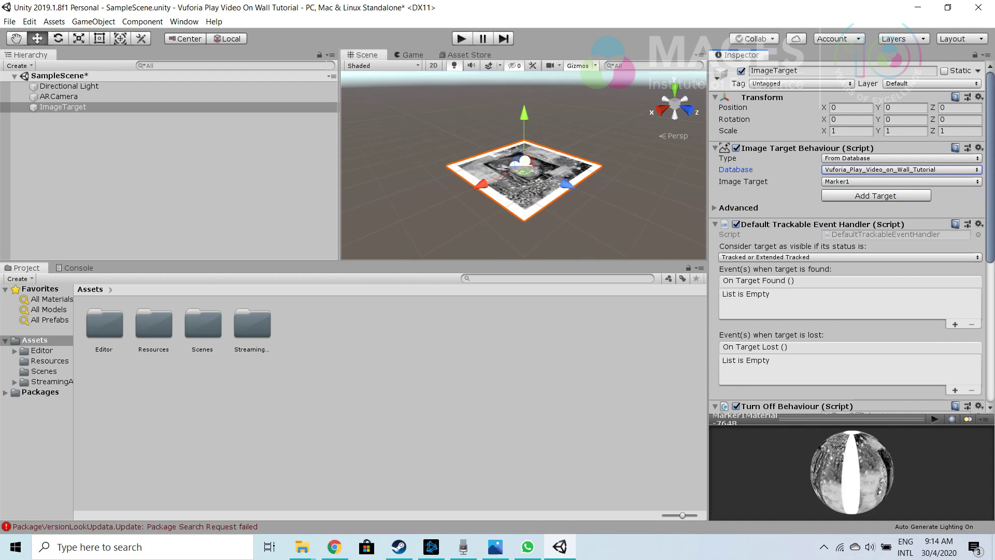
Check the scene in the Game view and return to the Scene view
click(412, 55)
click(364, 55)
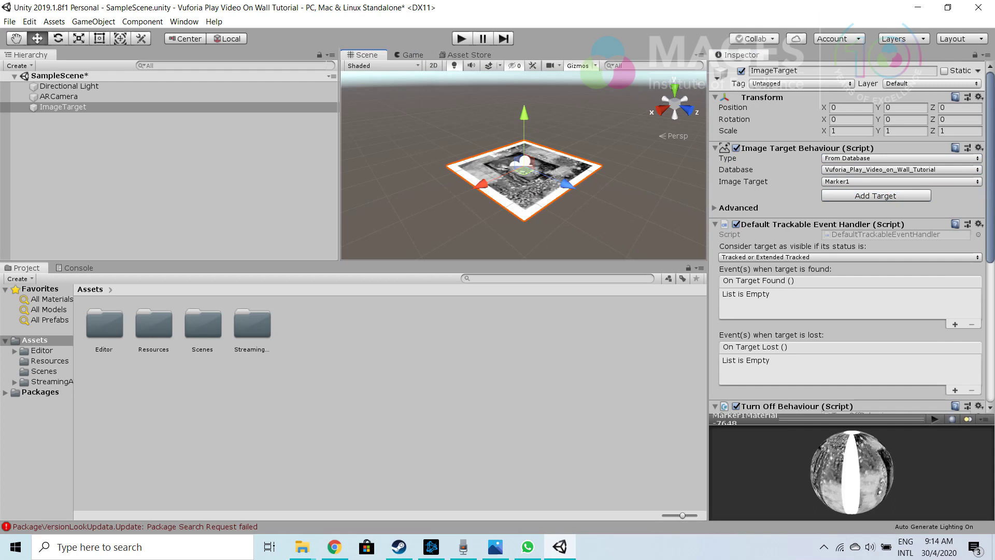
click(412, 55)
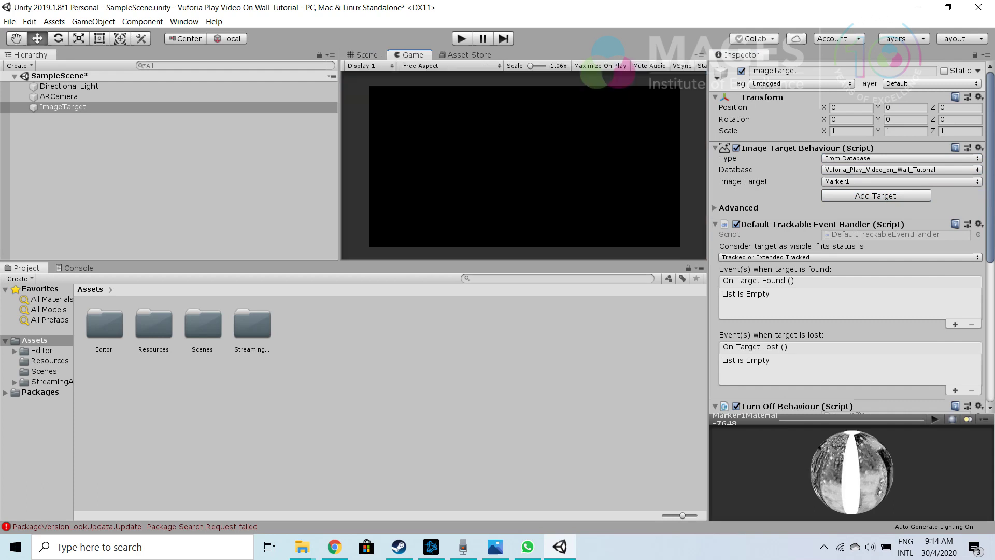
click(364, 55)
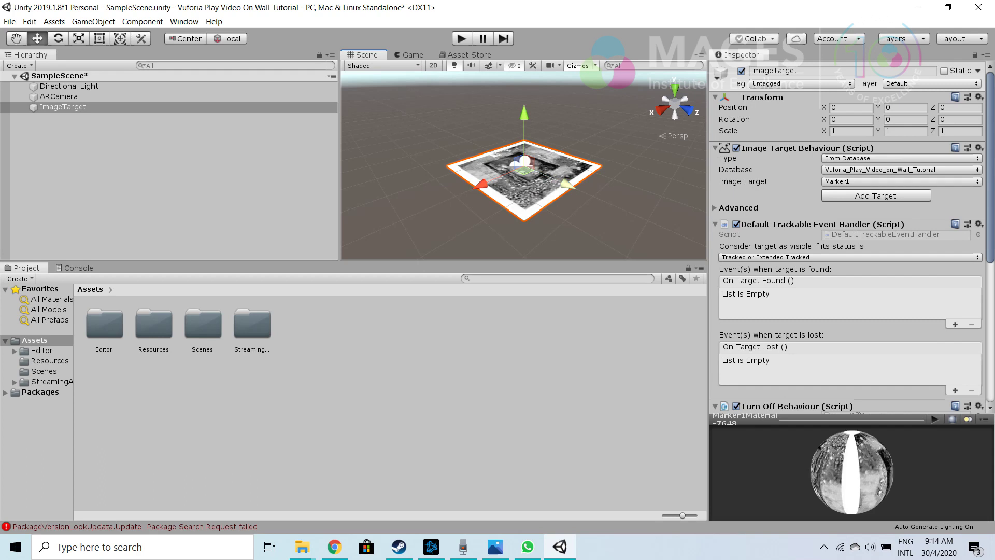
Move the ImageTarget forward and down to about Y -0.78, Z 2.6 and check the framing in the Game view
drag(568, 184, 684, 236)
drag(637, 165, 627, 198)
click(412, 55)
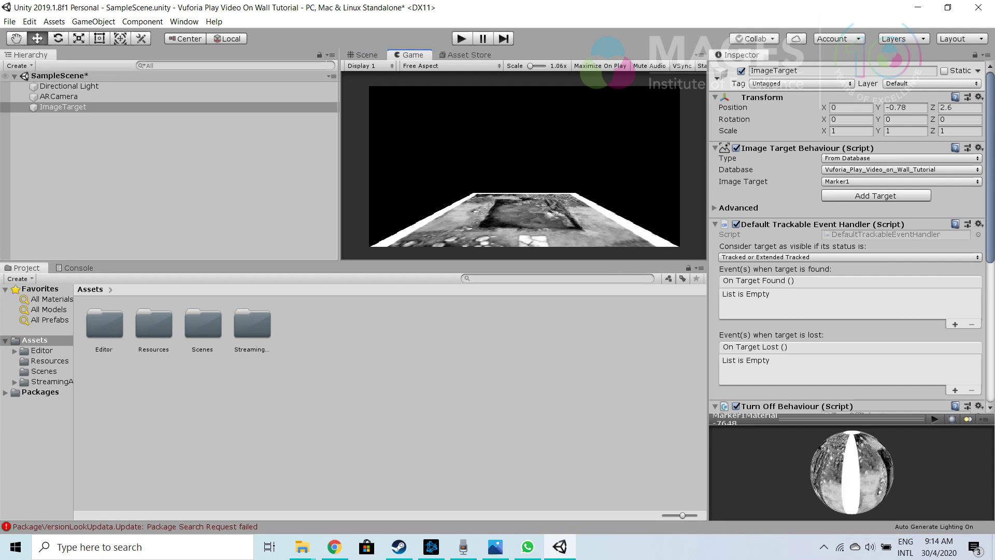
Move the ARCamera back and up to about Y 0.37, Z -1.23 and check the framing in the Game view
click(366, 55)
click(59, 97)
drag(563, 183, 537, 171)
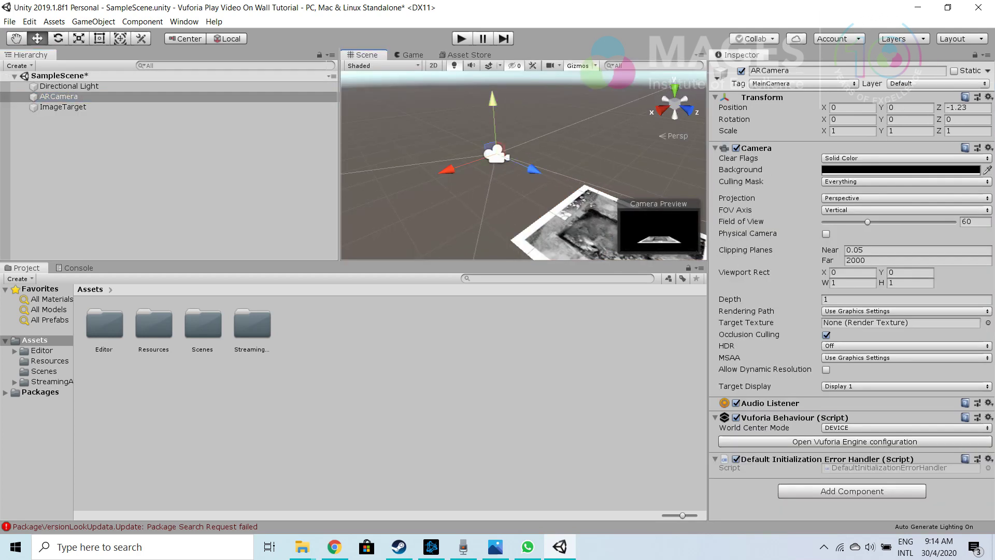
drag(493, 99, 492, 85)
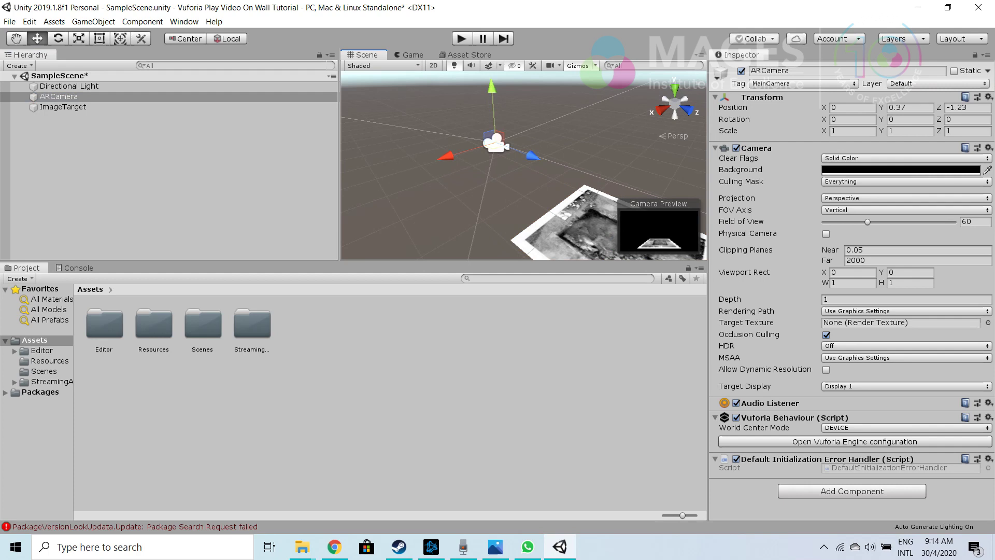
click(412, 54)
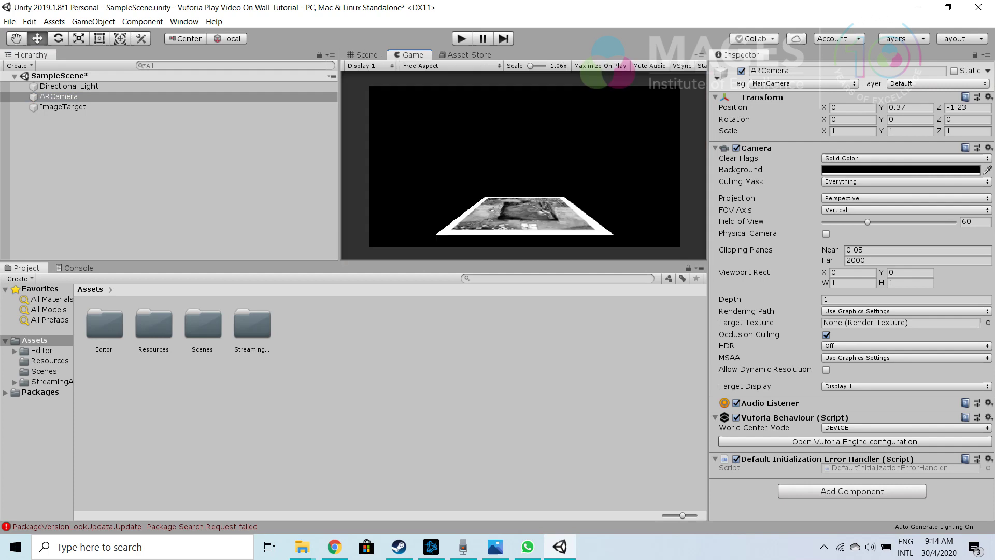
Add a 3D cube as a child of ImageTarget and frame it in the Scene view
click(63, 107)
right_click(94, 108)
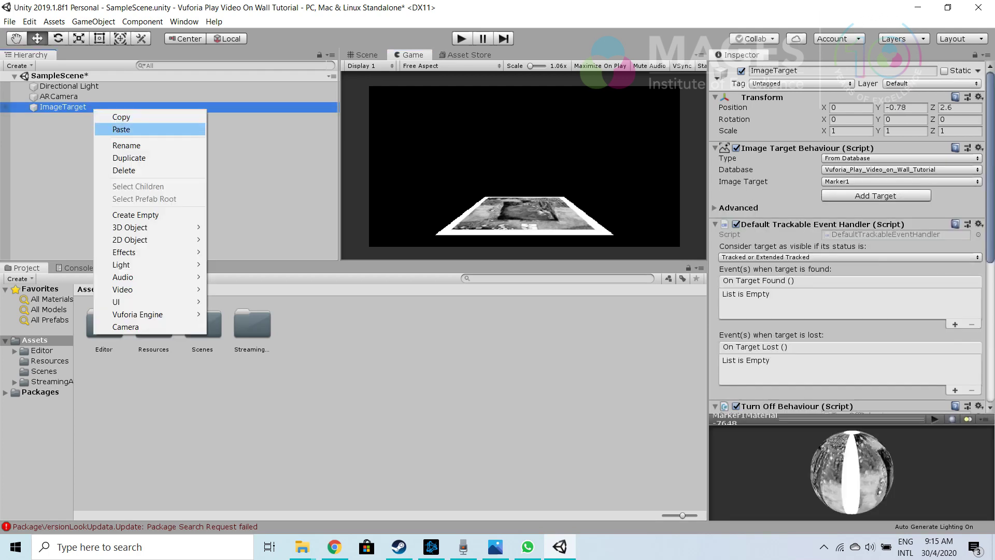
mouse_move(130, 227)
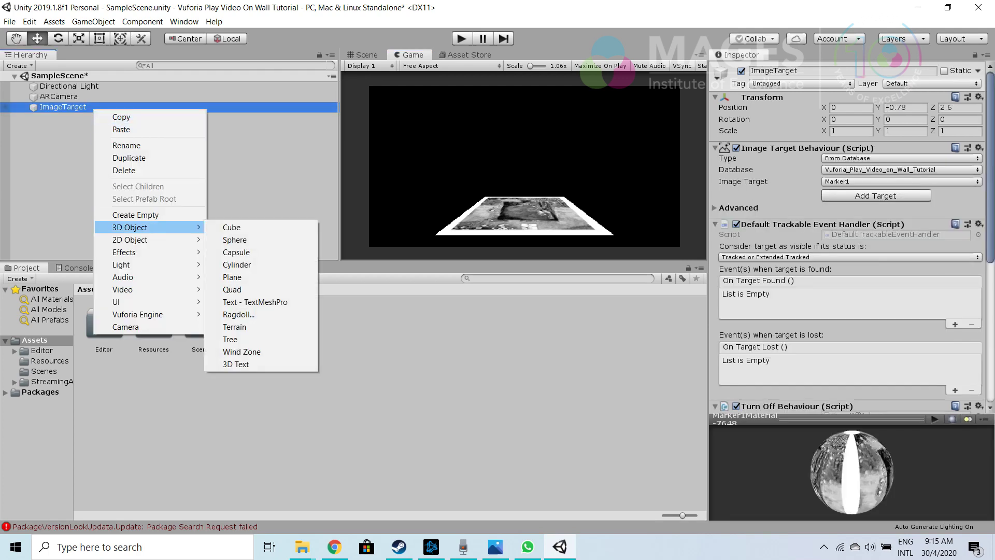
click(232, 227)
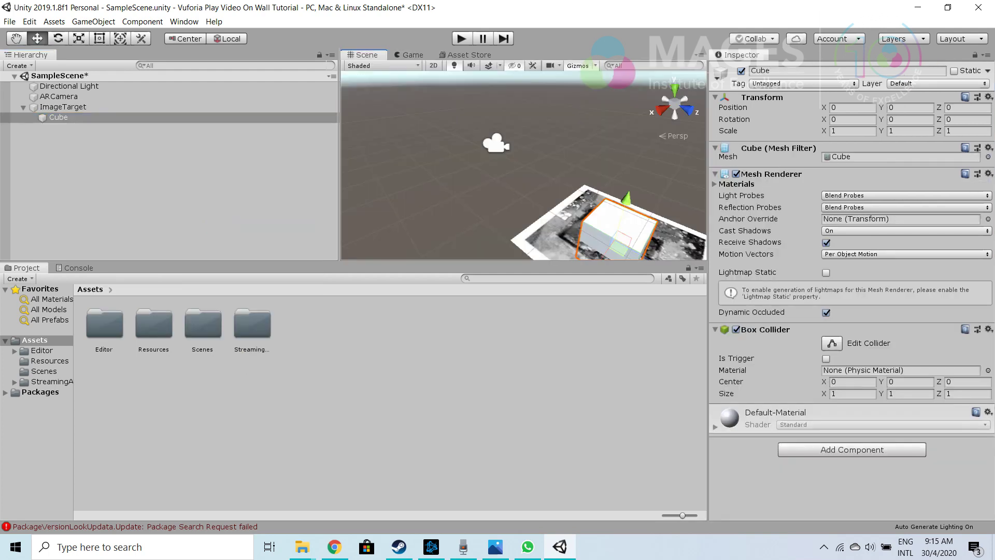
key(f)
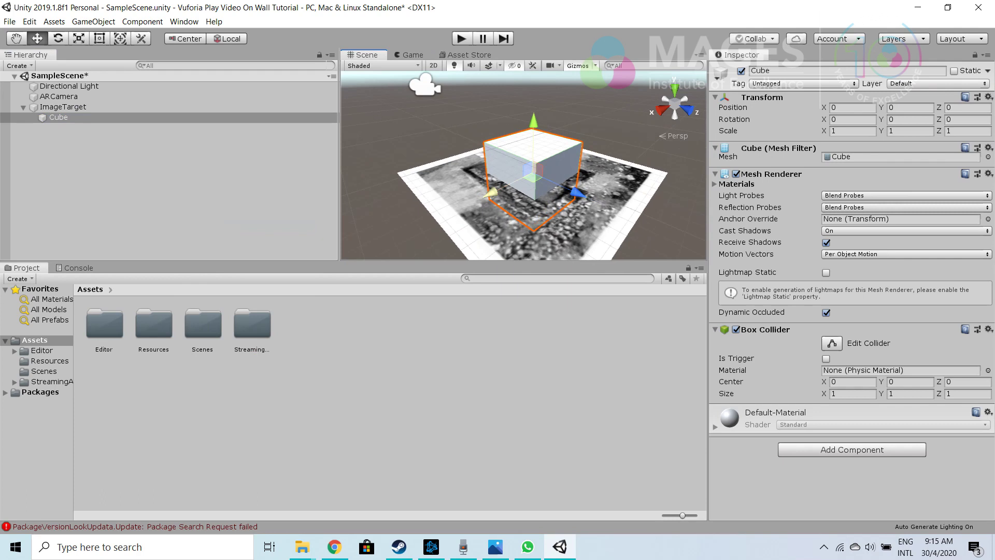
Raise the cube above the image target to about Y 0.6
drag(524, 113, 523, 78)
scroll(524, 77, down, 5)
scroll(524, 155, up, 2)
alt+drag(440, 150, 500, 159)
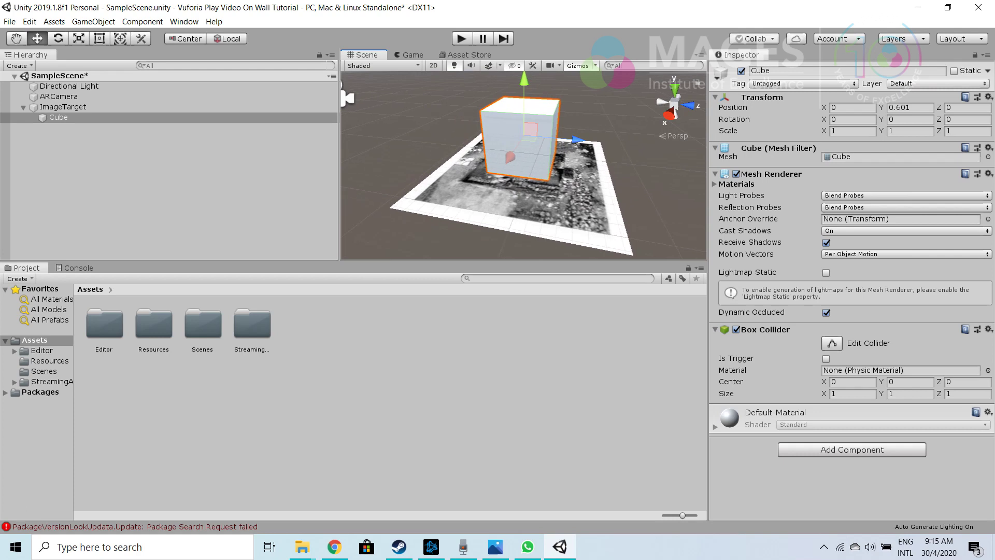
Scale the cube into a thin wall about 2.76 wide and 0.11 thick, and shift it to about X 0.1
key(e)
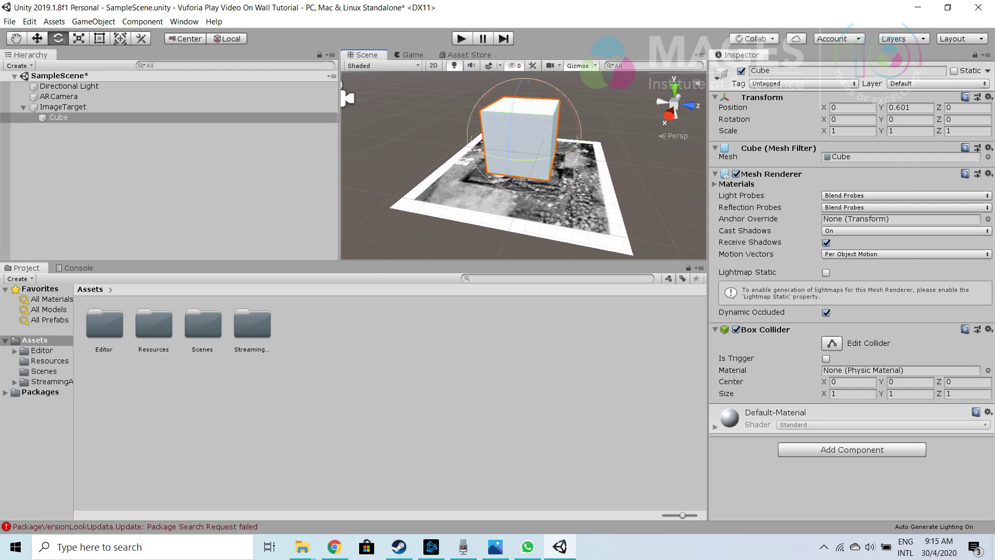
key(r)
drag(578, 140, 621, 180)
scroll(596, 153, up, 5)
key(w)
drag(563, 150, 616, 150)
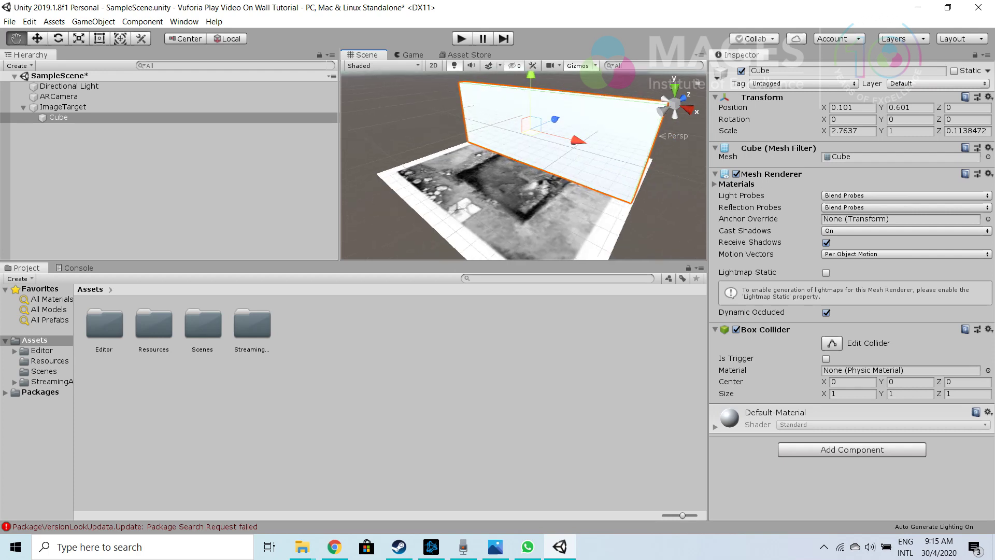
Raise the wall-shaped cube to about Y 0.8 above the image target
drag(530, 77, 531, 60)
scroll(530, 114, down, 5)
alt+drag(530, 129, 547, 107)
scroll(547, 108, up, 6)
key(e)
key(r)
key(t)
key(e)
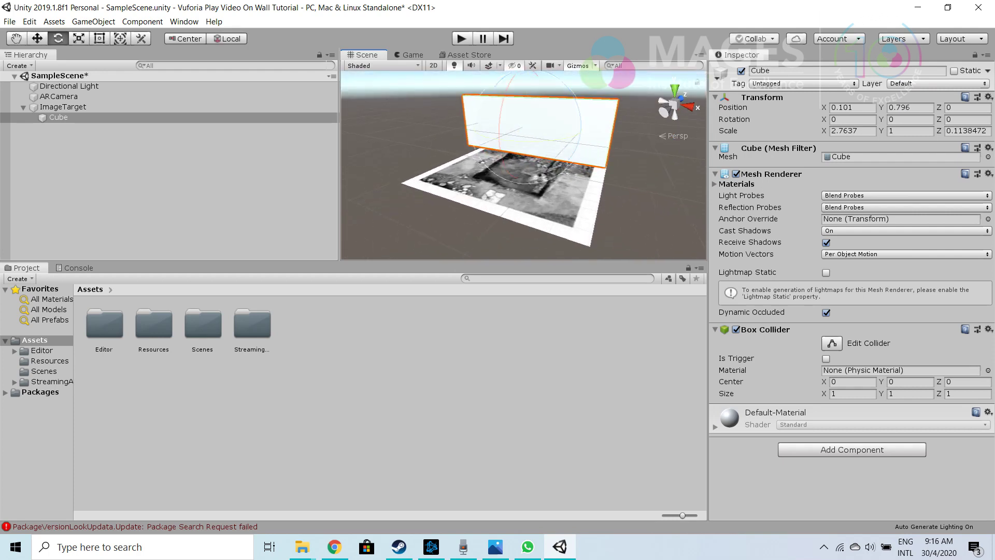
Scale the wall to about 1.37 high and 0.07 thick, and raise it to about Y 1.09
key(r)
scroll(533, 125, down, 6)
drag(527, 78, 526, 53)
alt+drag(528, 124, 311, 156)
drag(573, 149, 556, 149)
alt+drag(518, 171, 583, 143)
scroll(524, 165, up, 1)
key(w)
drag(526, 88, 527, 71)
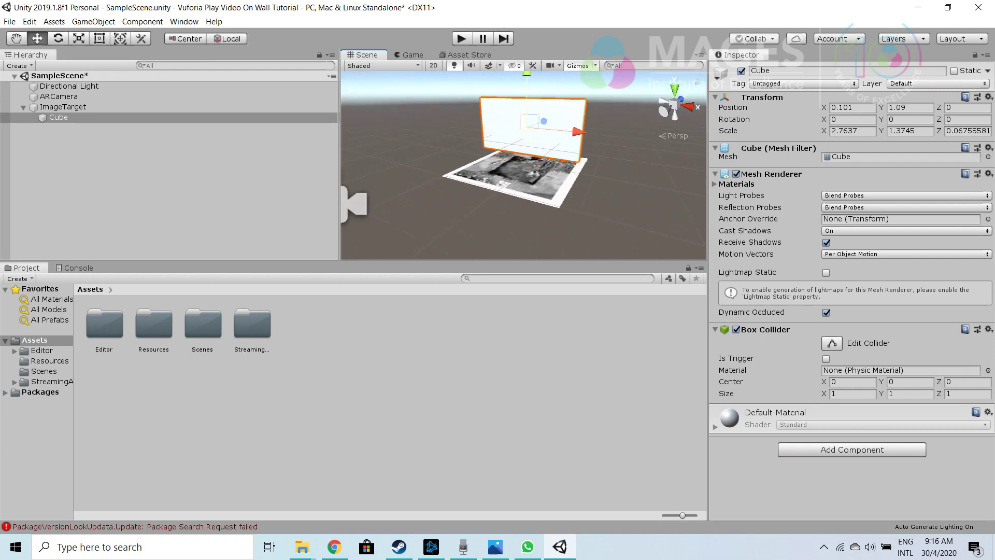
Rename the wall-shaped cube as Video
scroll(534, 132, down, 4)
scroll(534, 133, up, 2)
click(778, 71)
text(Video)
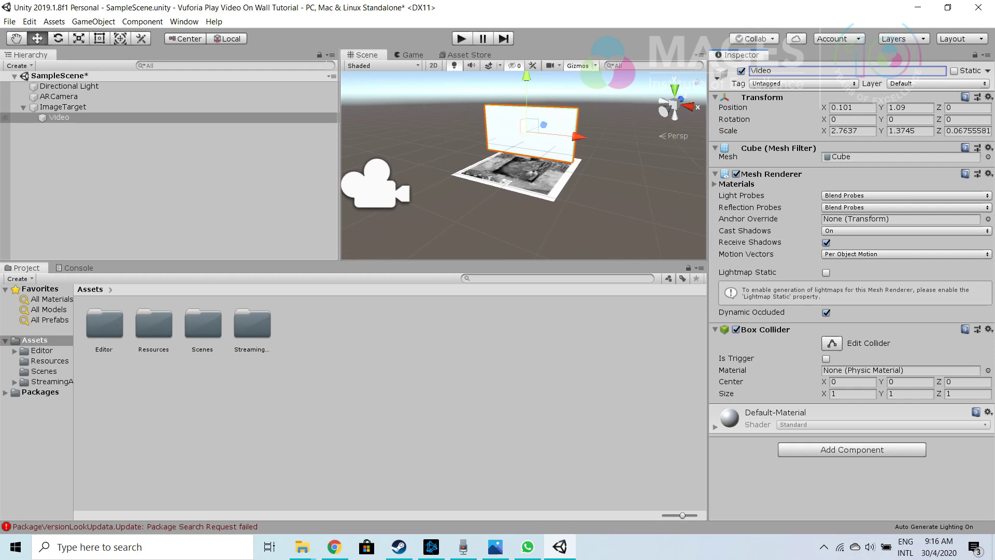
Add a Video Player as a child of ImageTarget, keeping its render mode as Render Texture
right_click(207, 107)
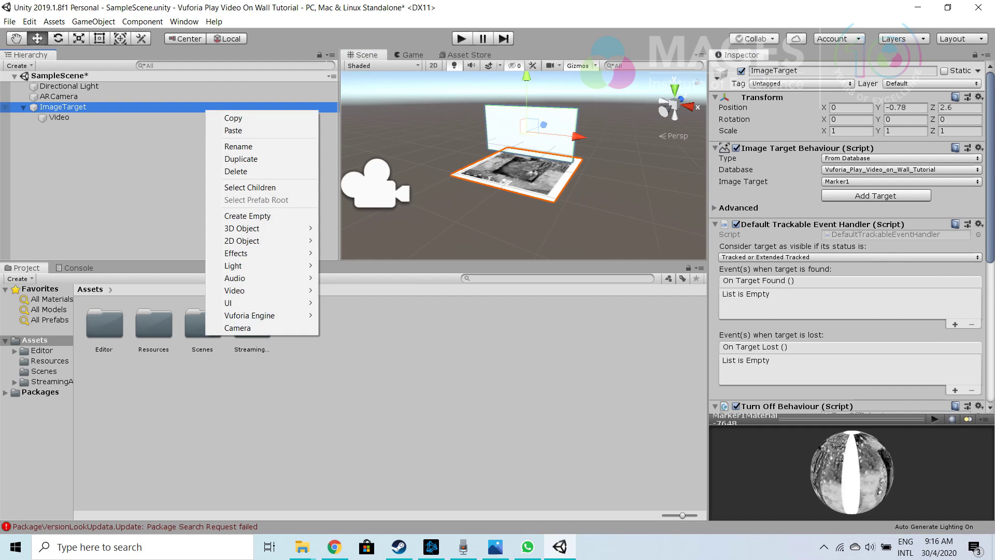
mouse_move(259, 290)
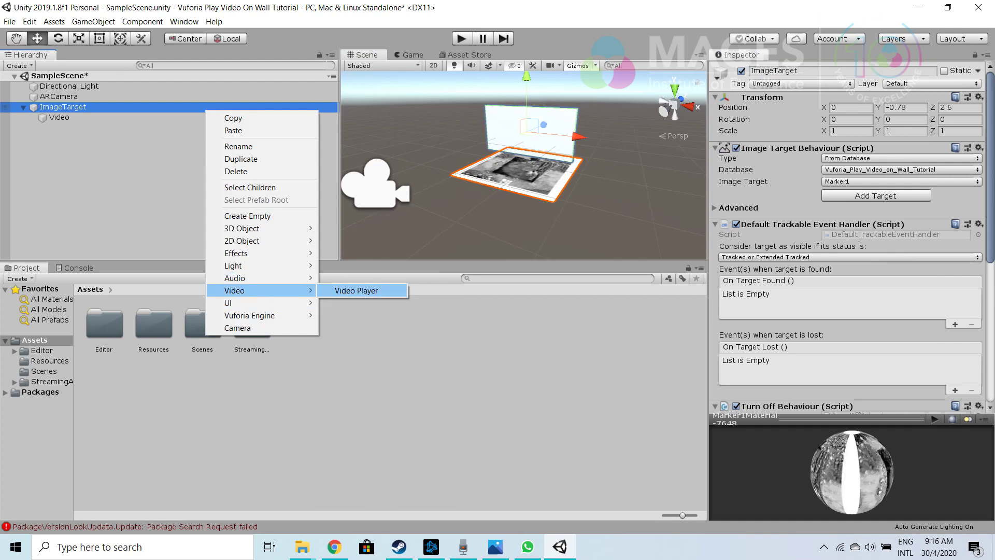
click(356, 290)
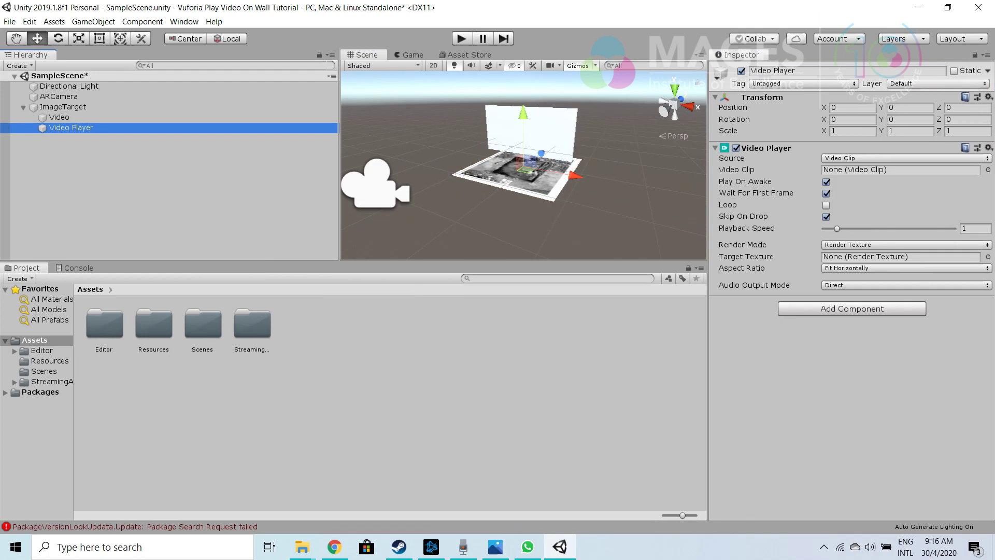
click(878, 245)
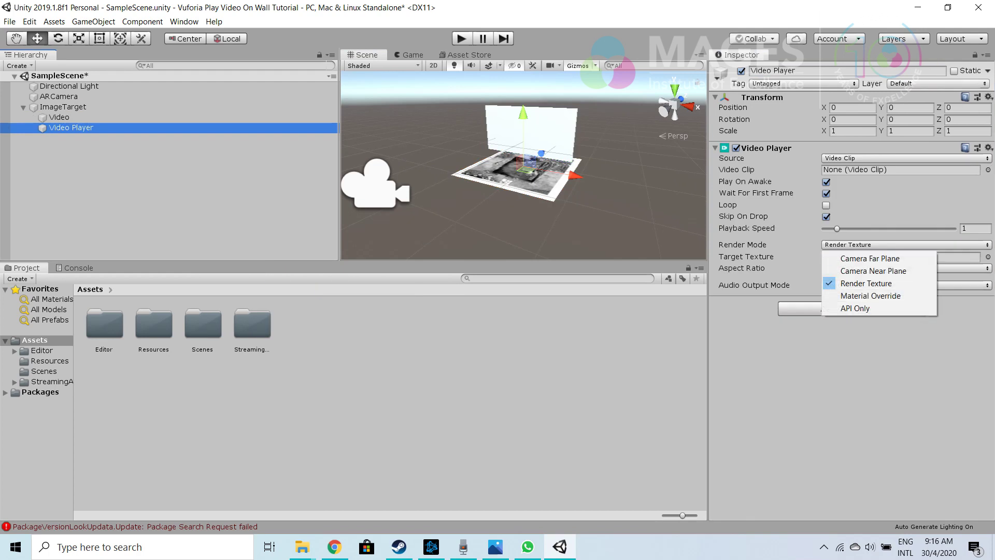
click(878, 245)
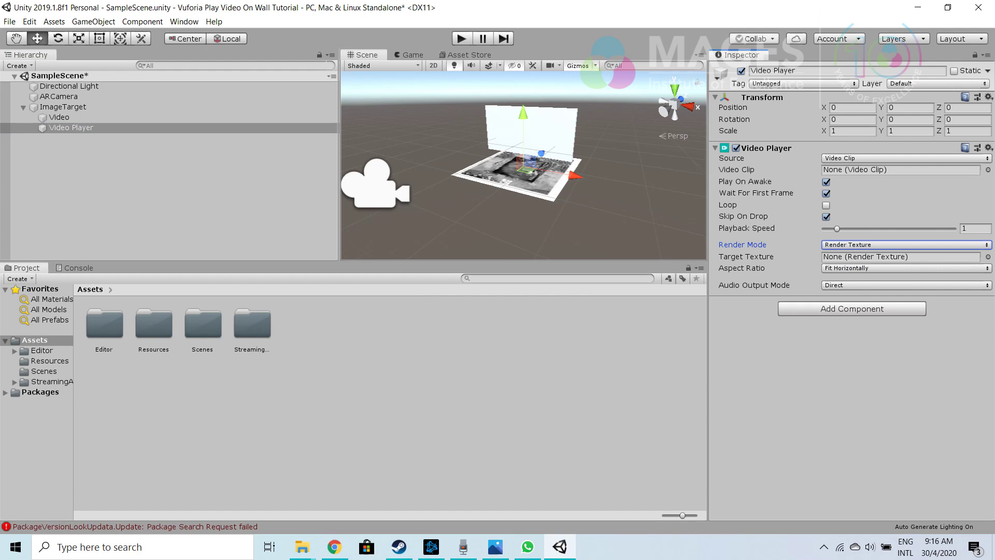
Create a render texture named VideoTexture in the Assets folder and apply it to the Video wall
click(371, 398)
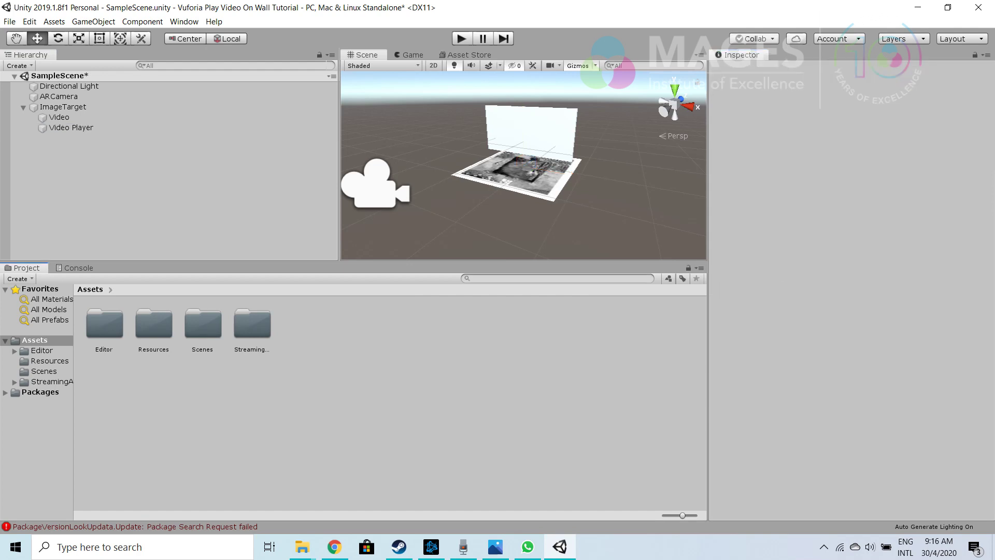
right_click(477, 330)
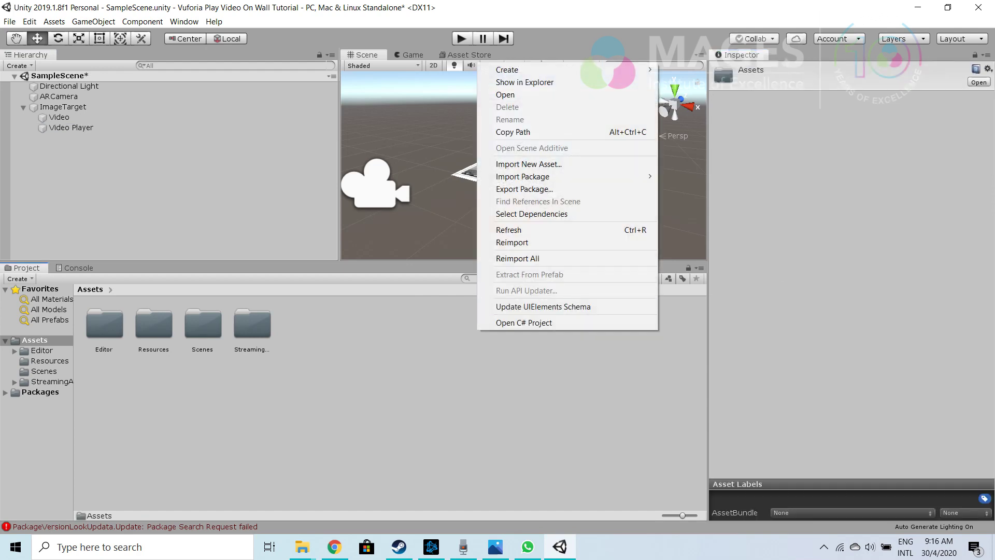
mouse_move(507, 70)
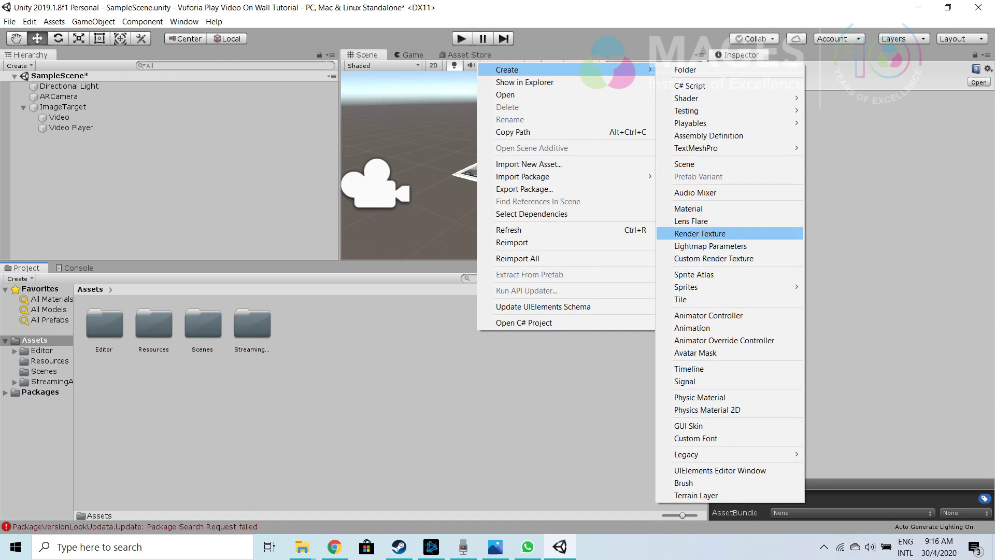
click(700, 234)
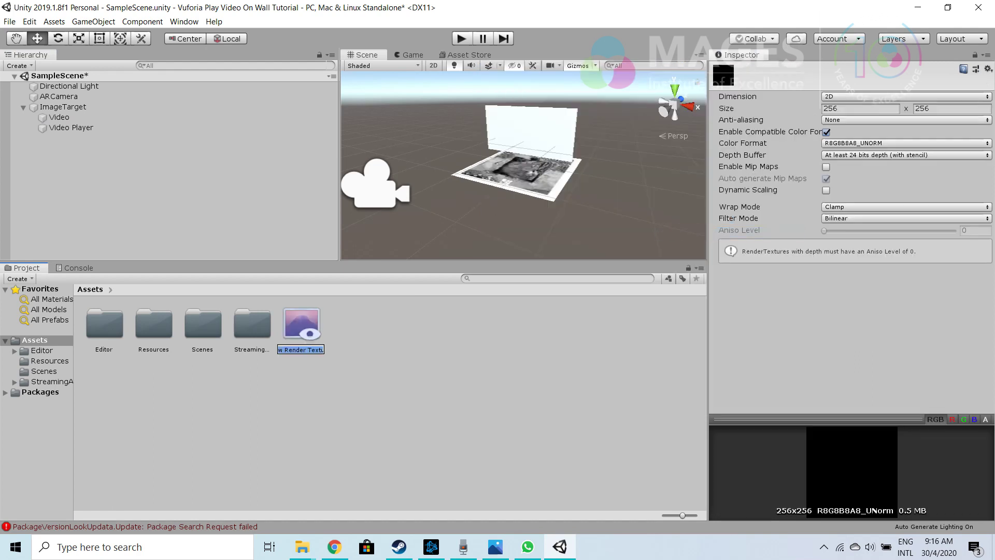
text(VideoTexture)
key(Return)
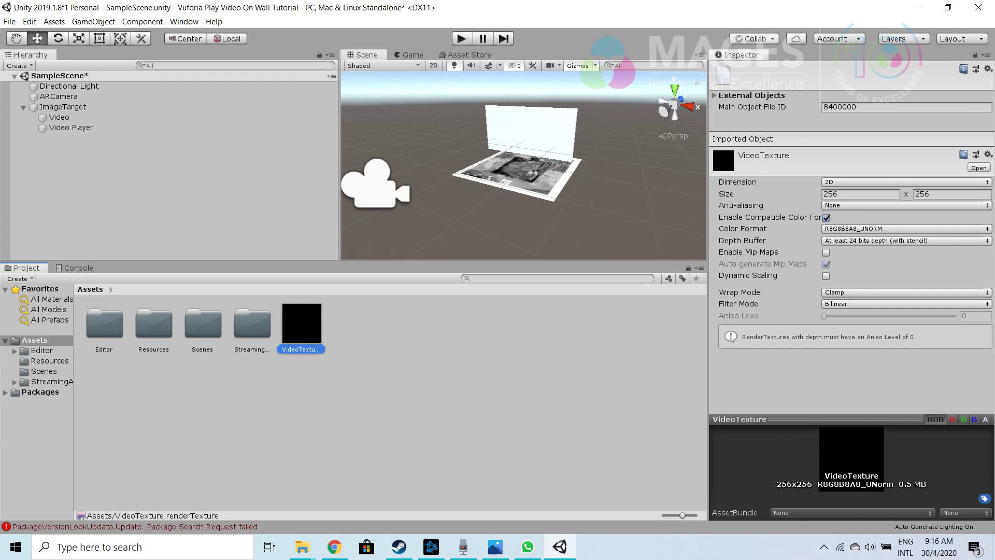
click(529, 139)
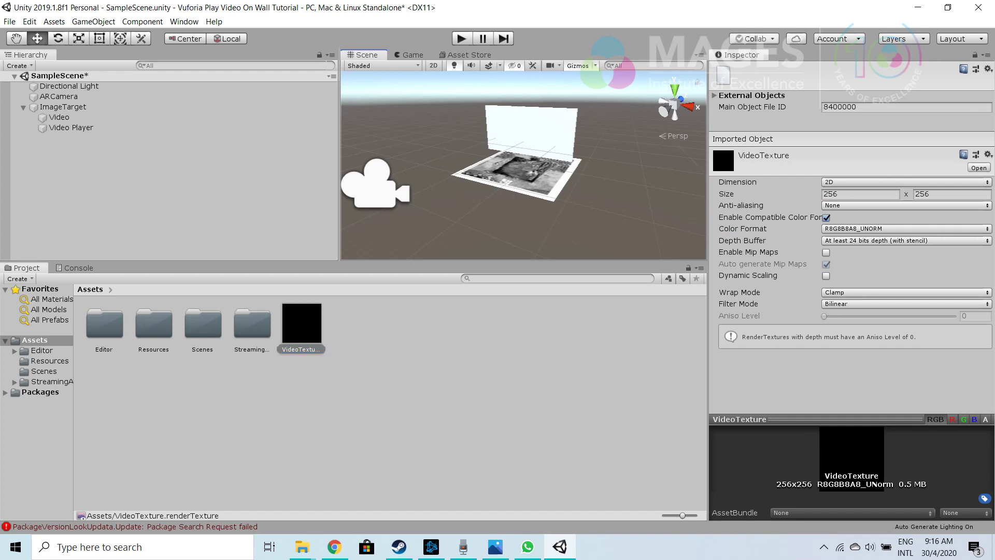
click(540, 135)
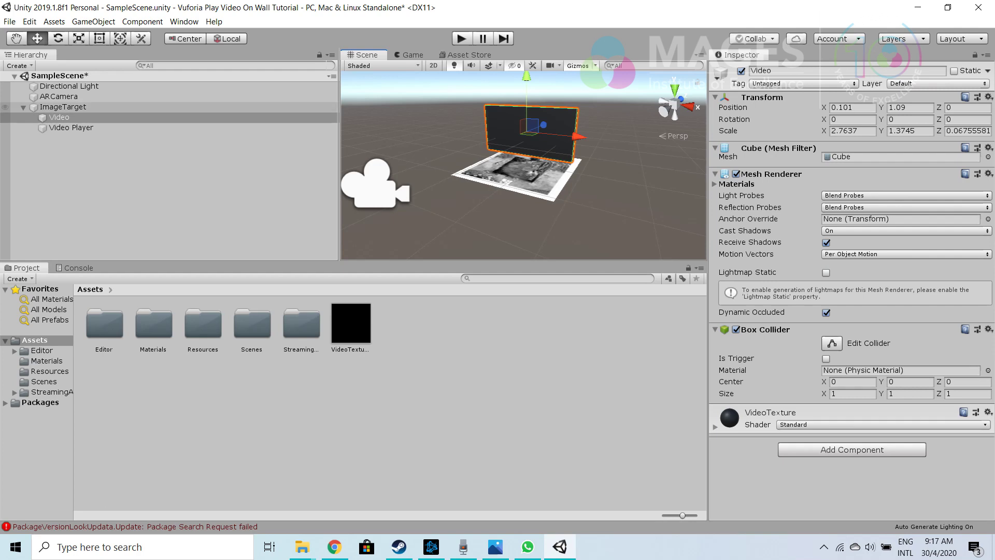
Assign VideoTexture as the target texture of the Video Player
click(71, 128)
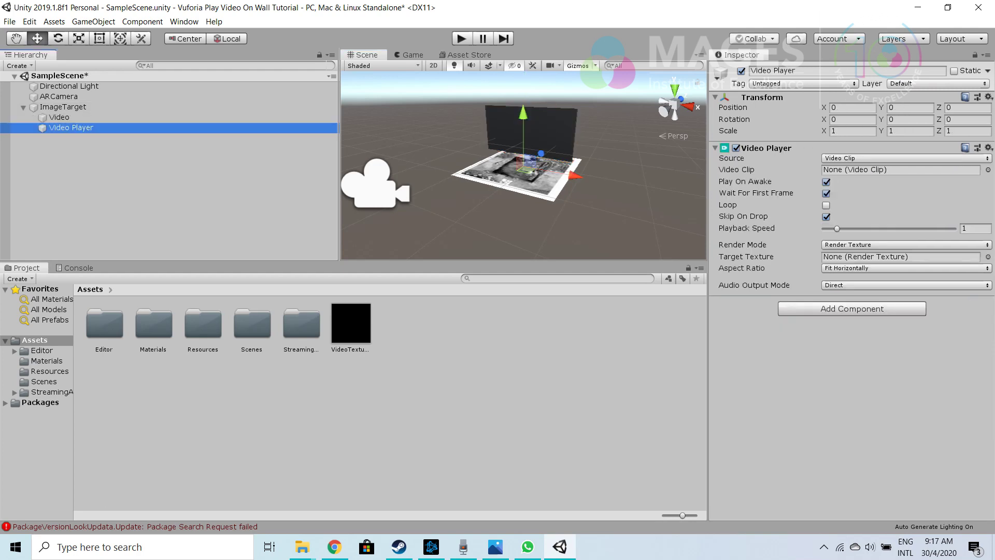
drag(59, 117, 870, 257)
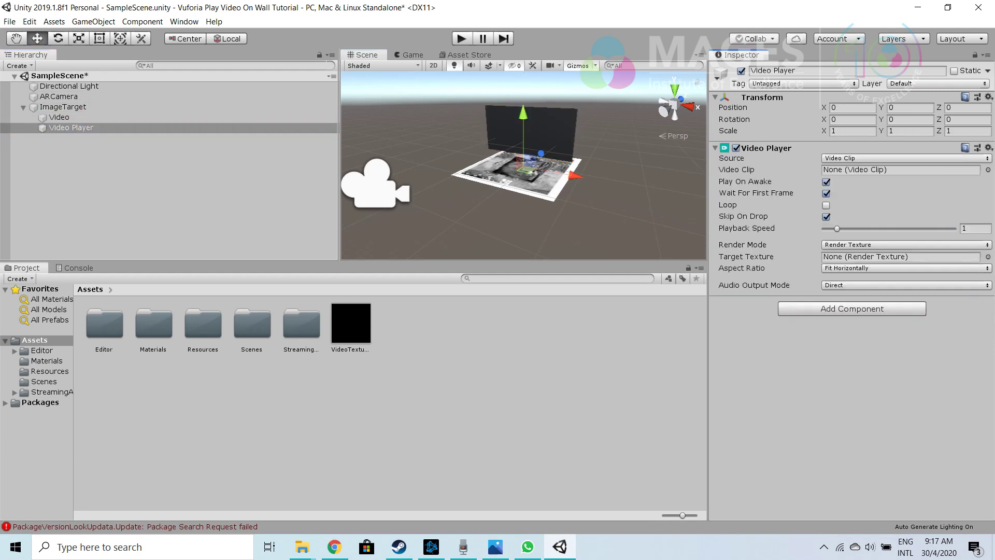
click(988, 257)
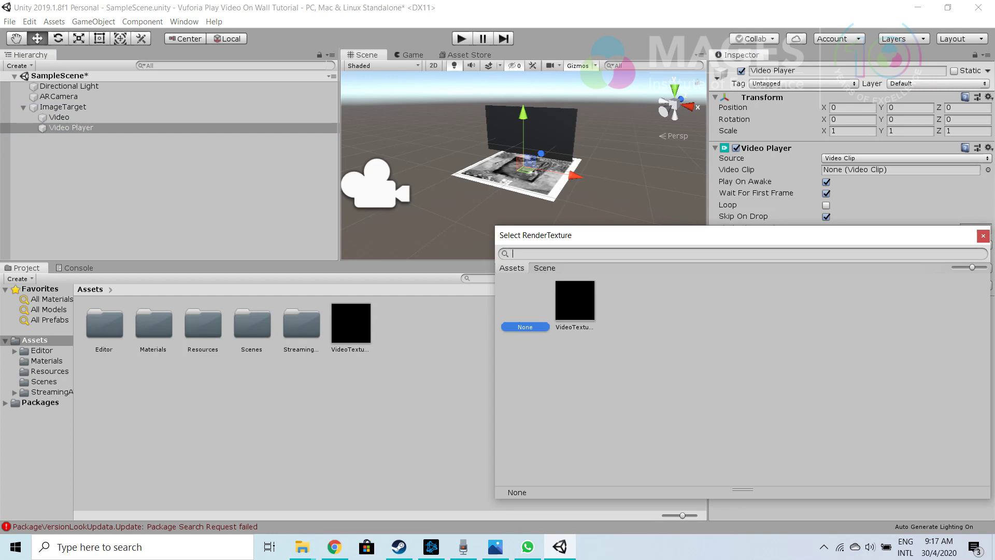
click(983, 236)
click(988, 257)
click(574, 301)
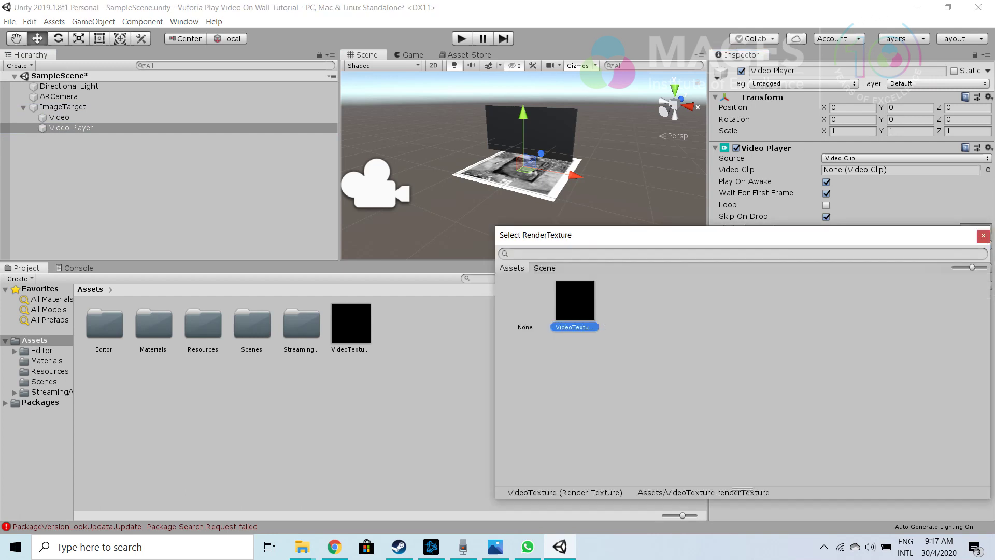
click(983, 235)
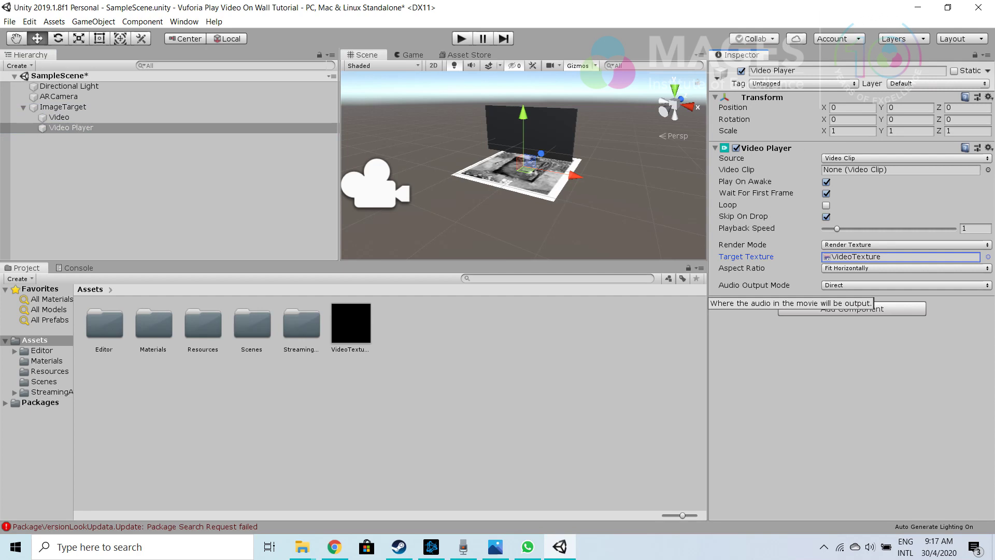
Set the Video Player's aspect ratio to Stretch and enable looping
click(855, 268)
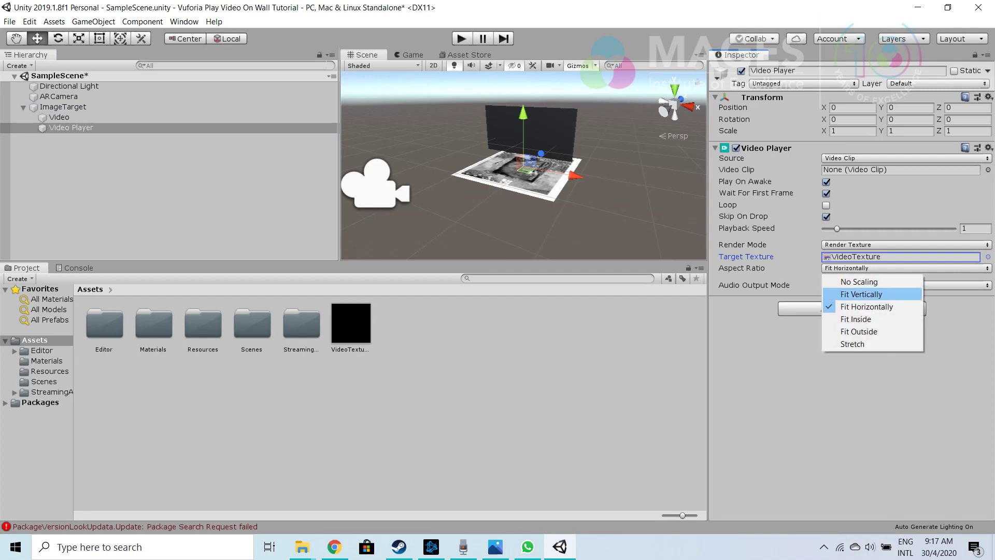
click(852, 344)
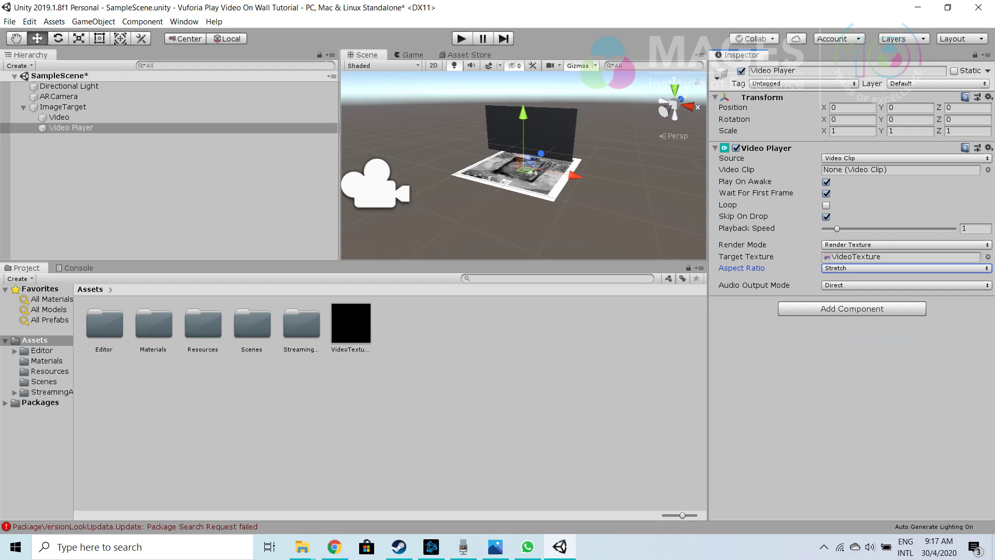
click(826, 205)
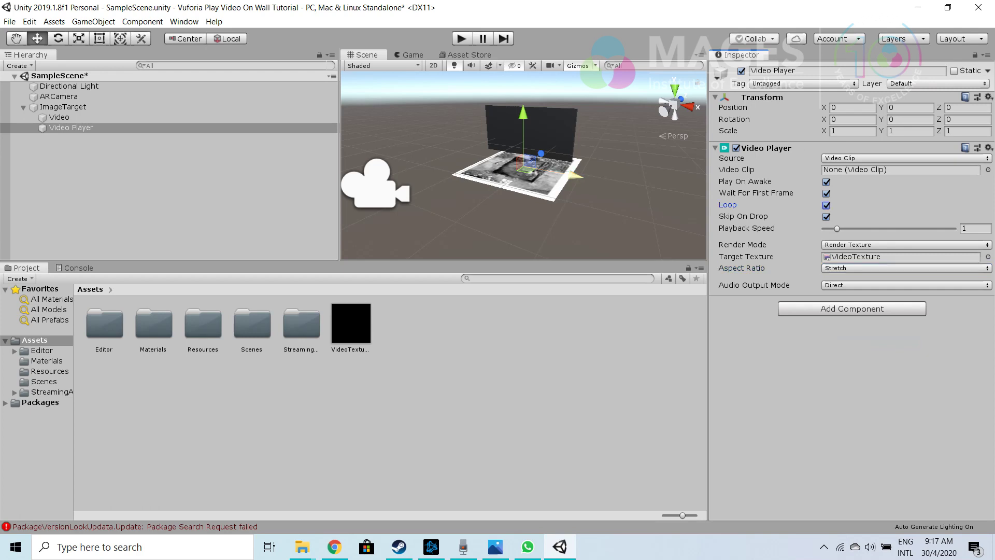
mouse_move(334, 547)
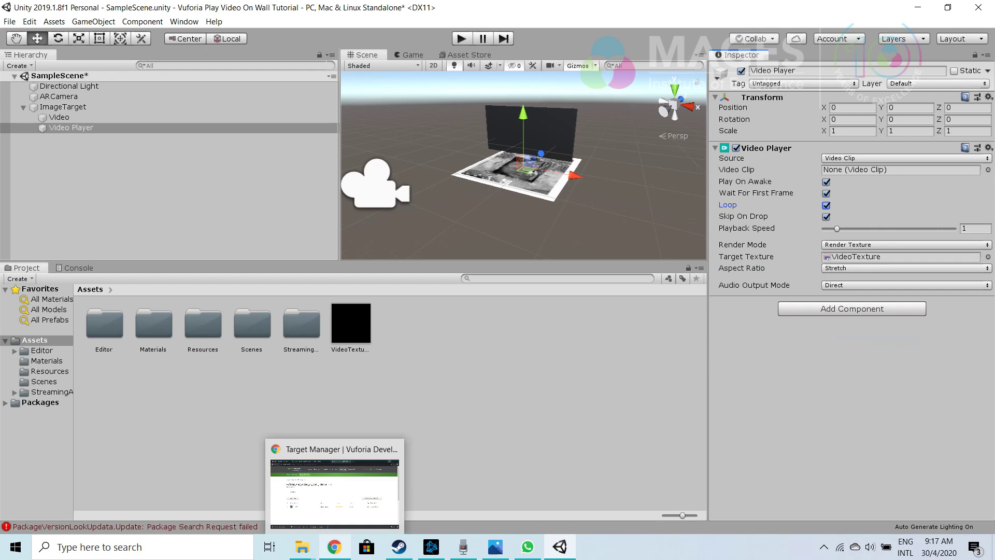
Switch to Chrome and open the YouTube home page in a new tab via a web search
click(334, 484)
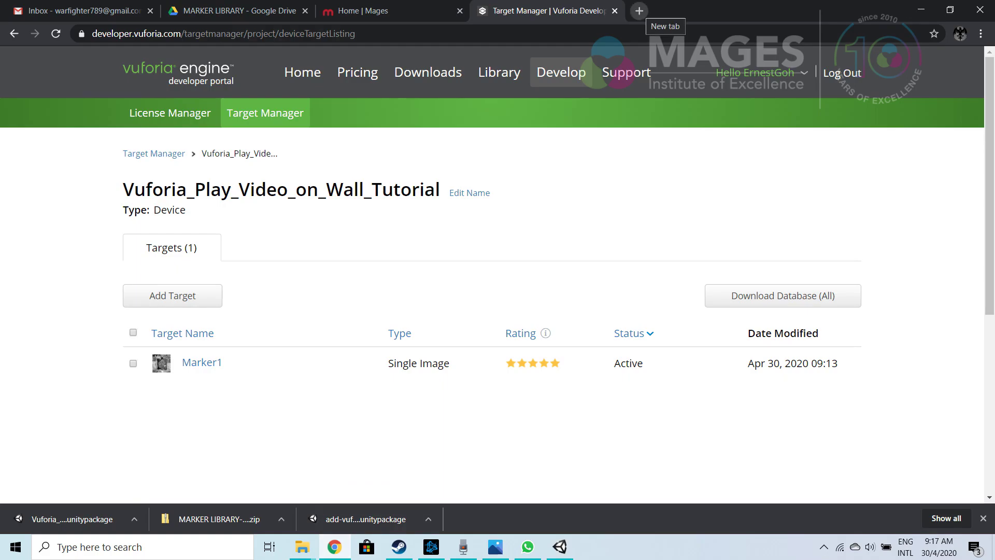
click(639, 11)
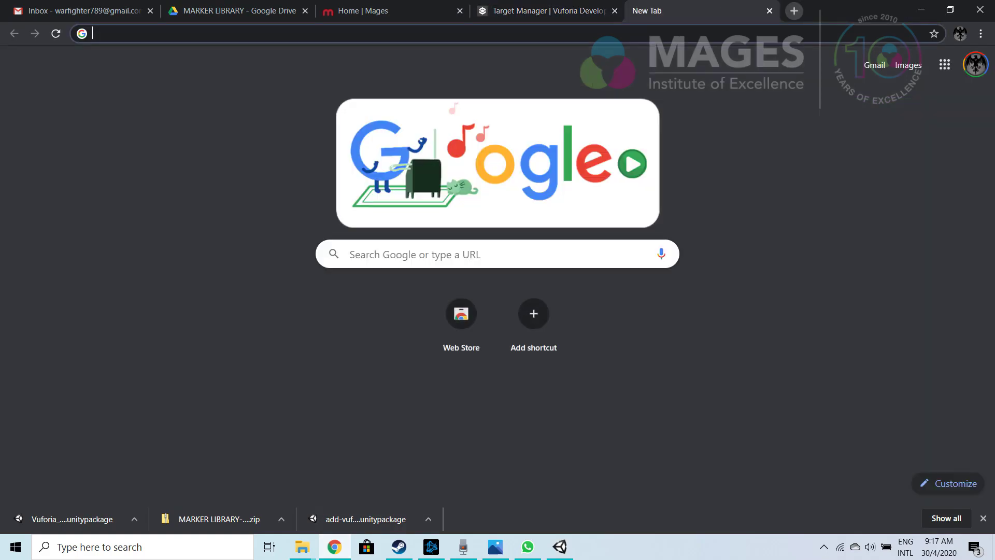
text(youtube)
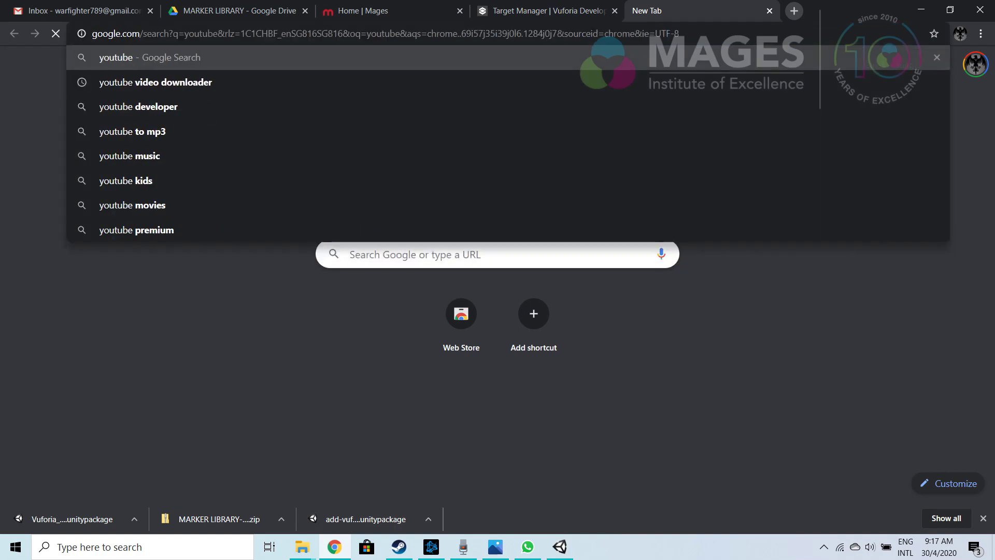
key(Return)
click(156, 197)
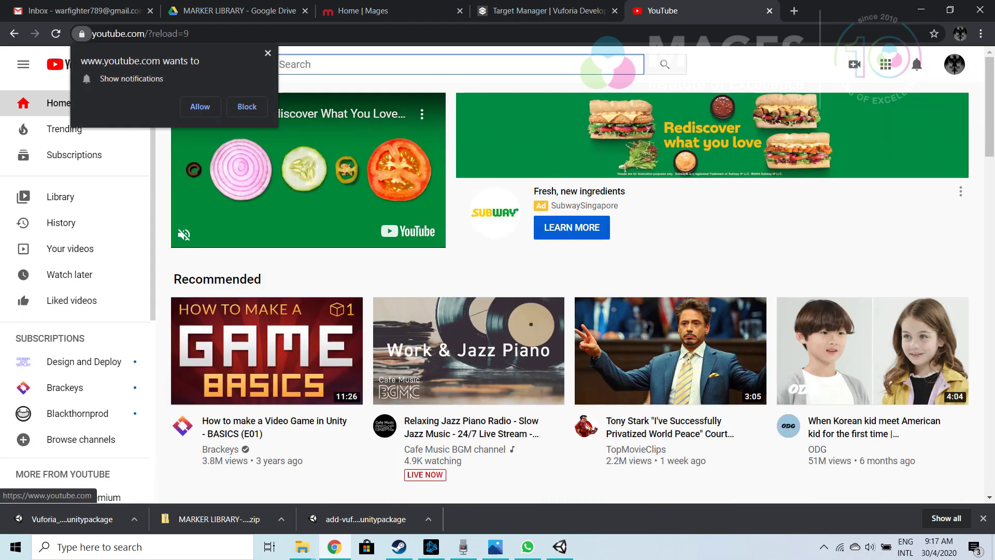
Search YouTube for "game trailer", open "Mortal Shell - Official Announcement Trailer" and pause its playback
text(g)
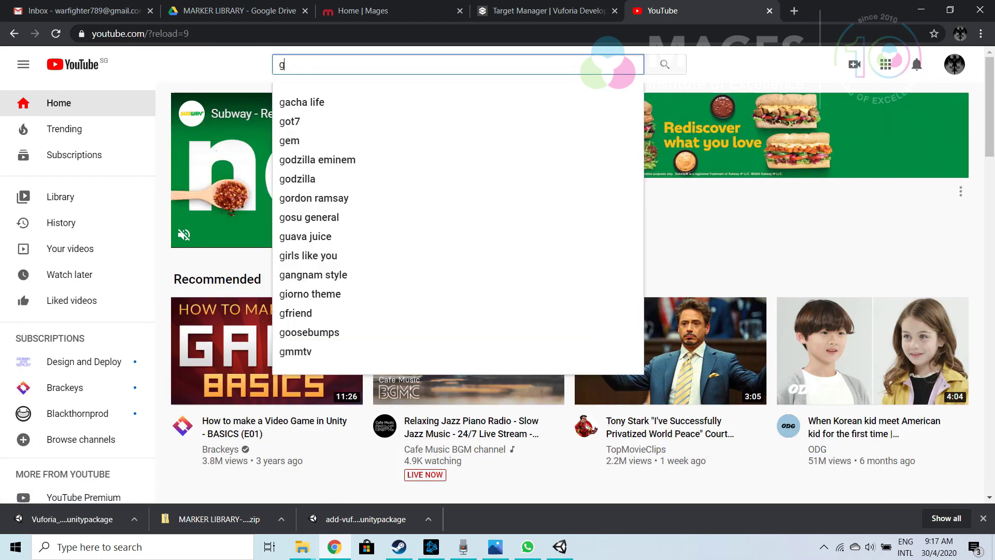
text(ame trailer)
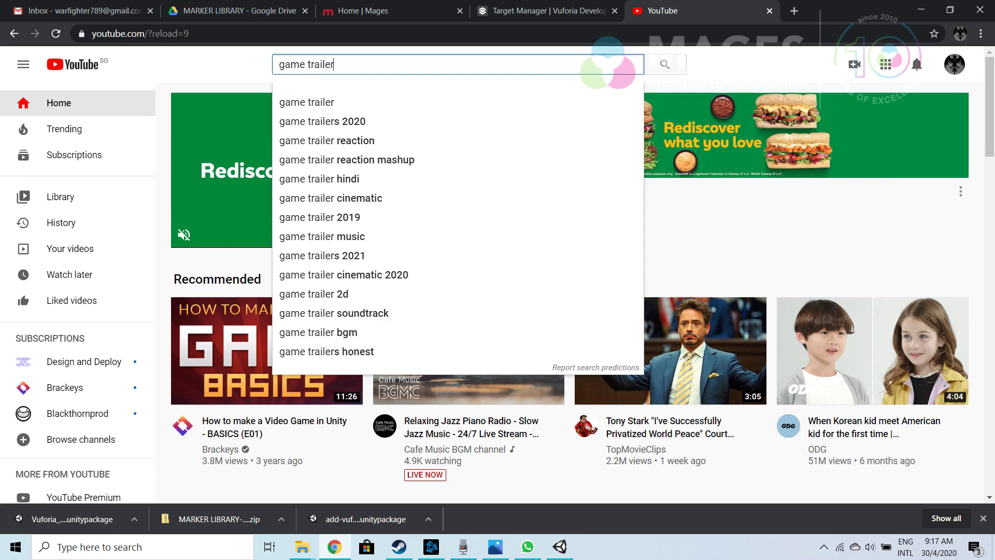
key(Return)
scroll(249, 207, down, 2)
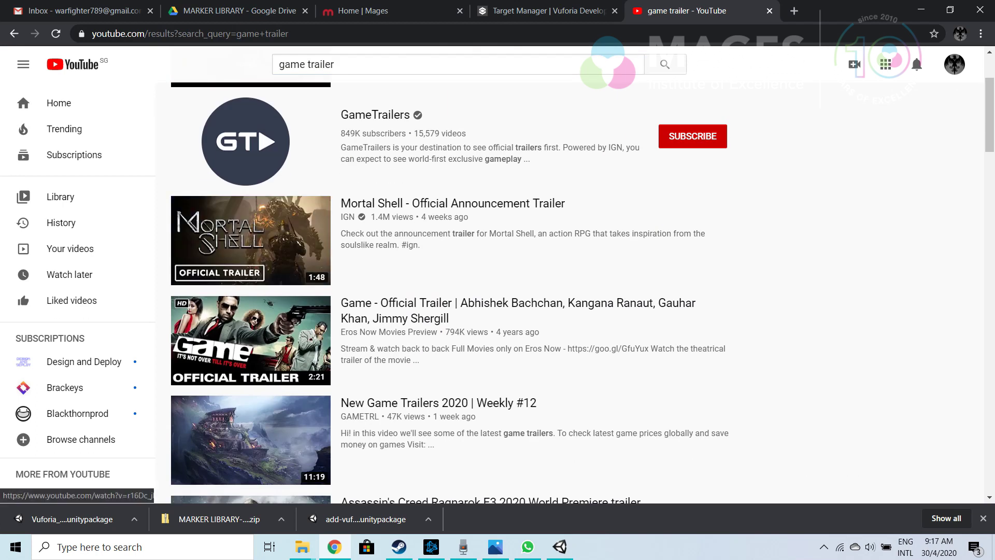
click(251, 240)
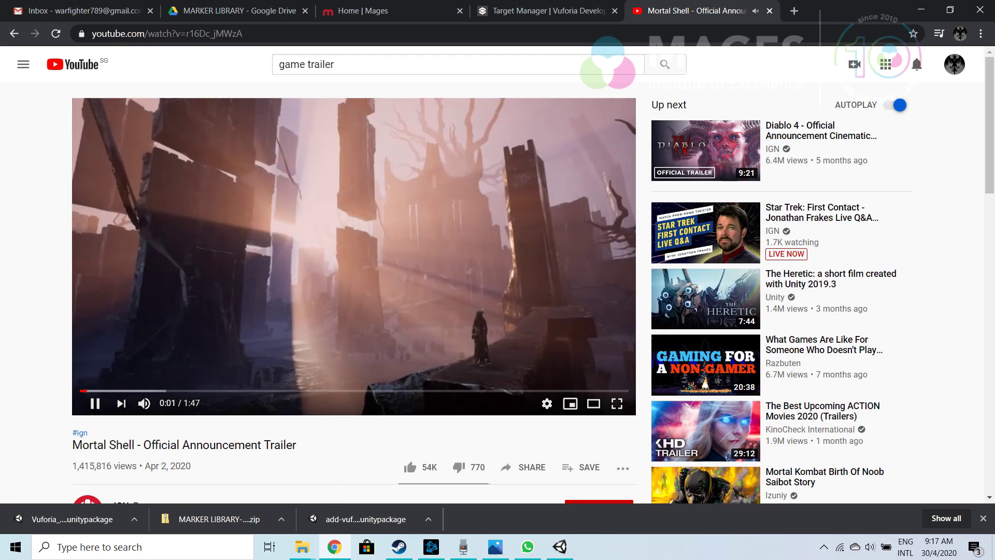
key(space)
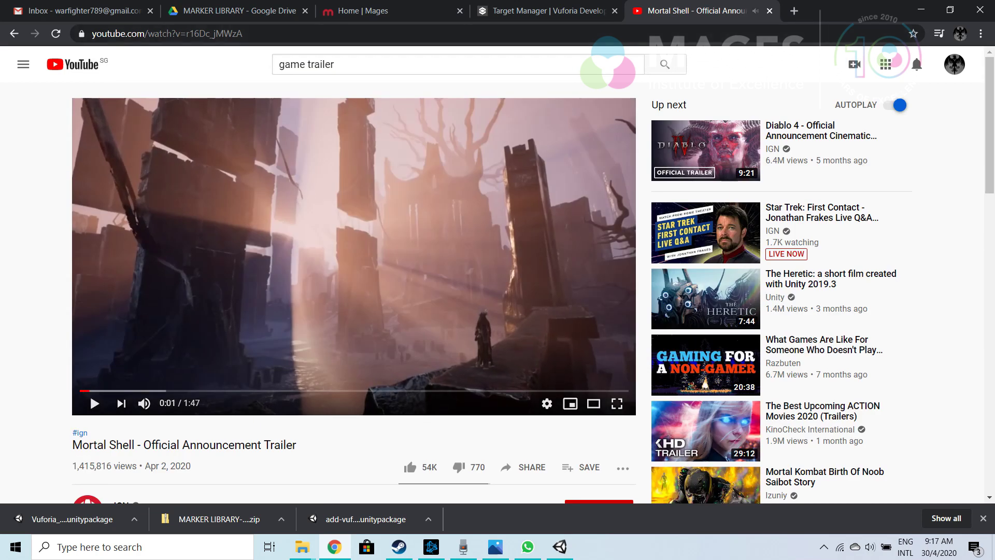
Search the web in a new tab for a YouTube video downloader and open the KeepVid.ch result
click(794, 11)
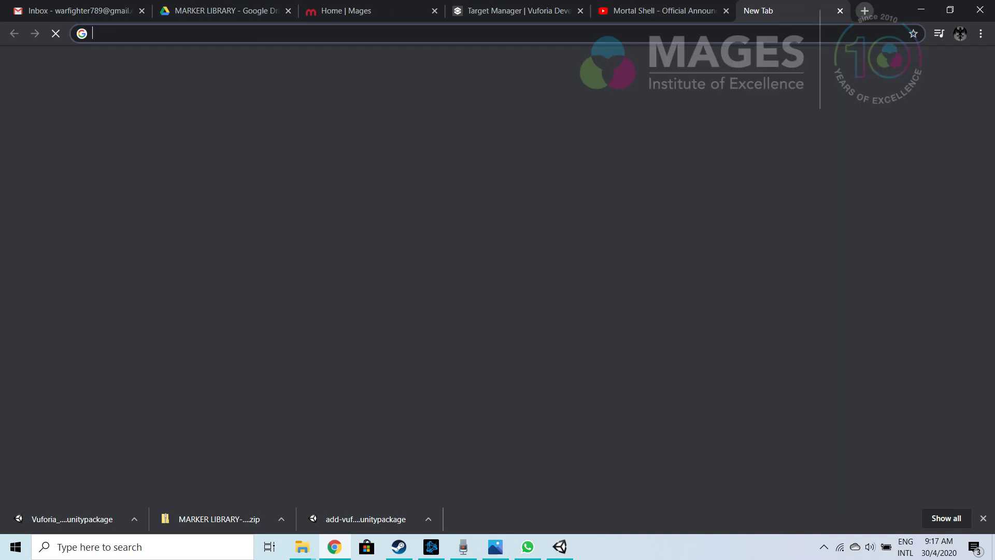
text(v)
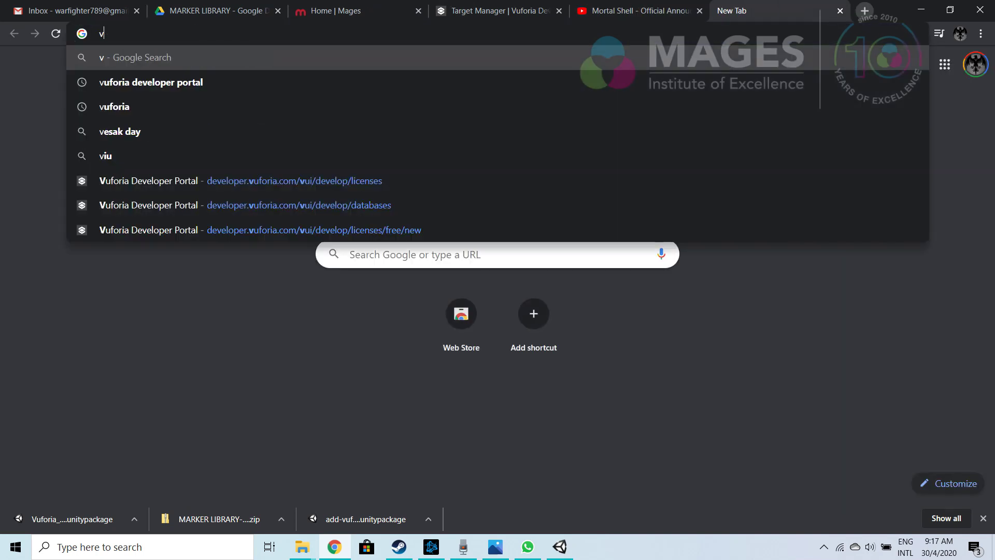
text(youtube )
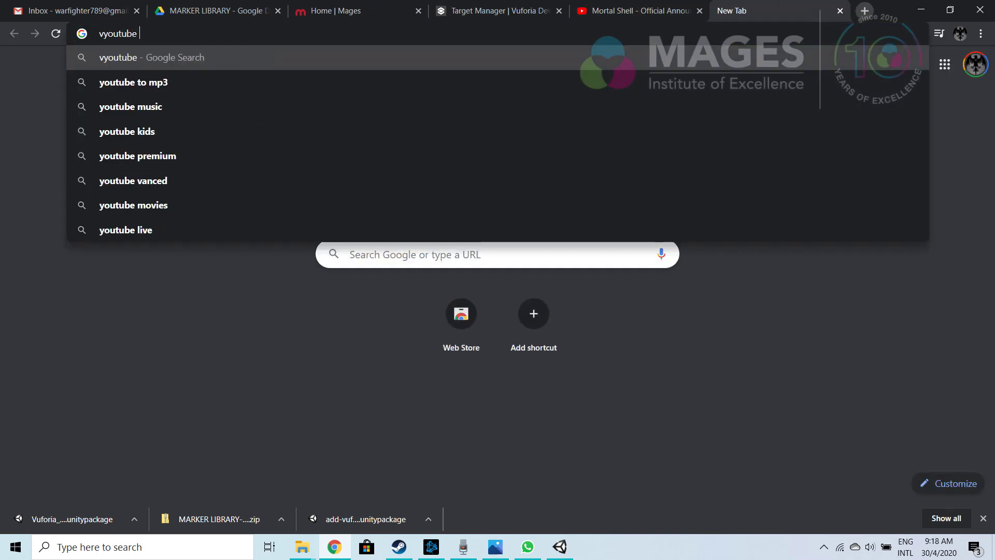
text(video downloader)
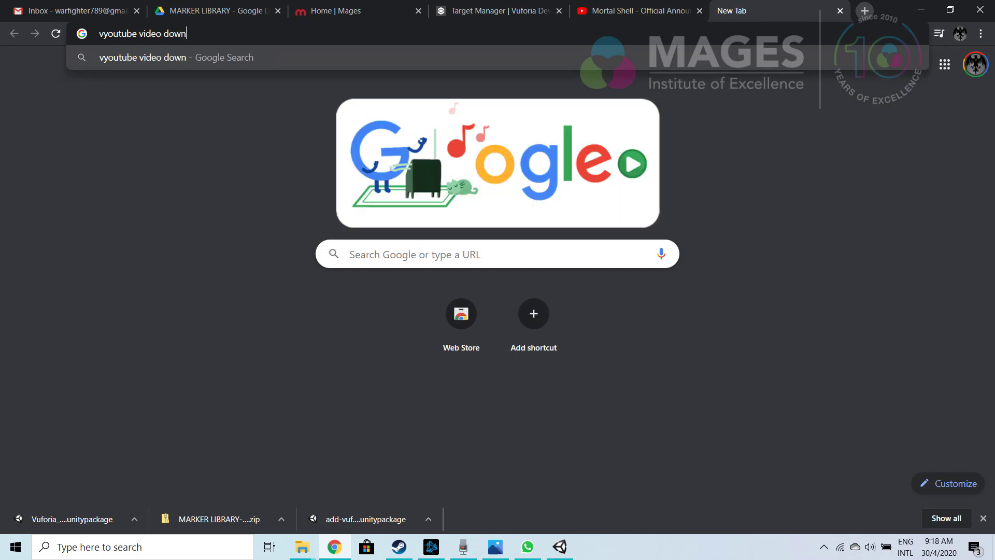
key(Return)
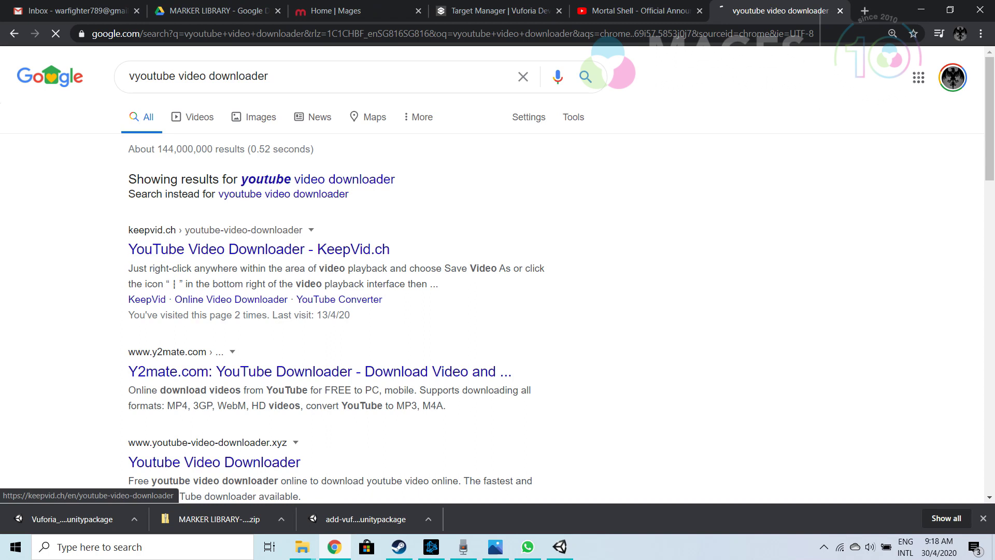
click(259, 250)
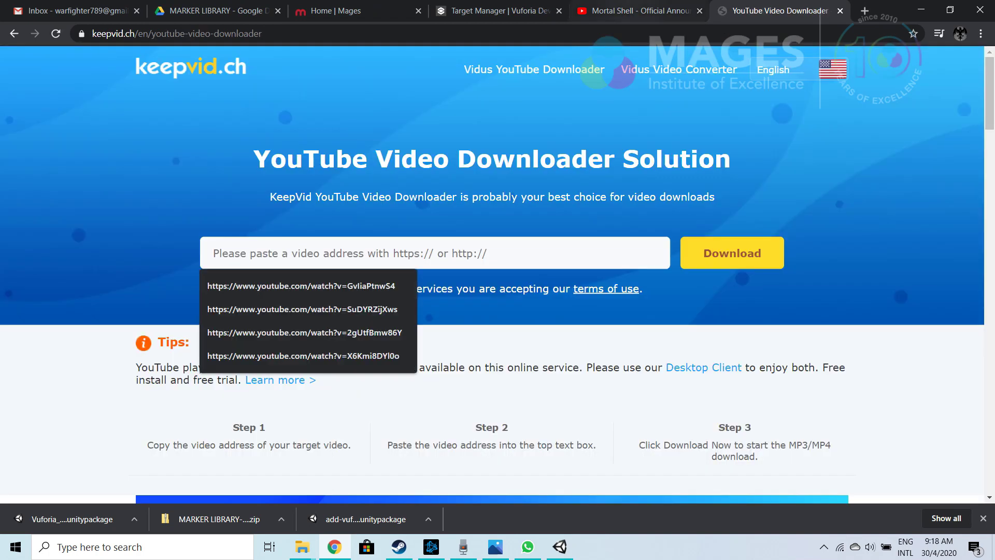
Copy the Mortal Shell trailer's web address from YouTube and submit it to the KeepVid downloader
click(638, 11)
key(ctrl+l)
key(ctrl+c)
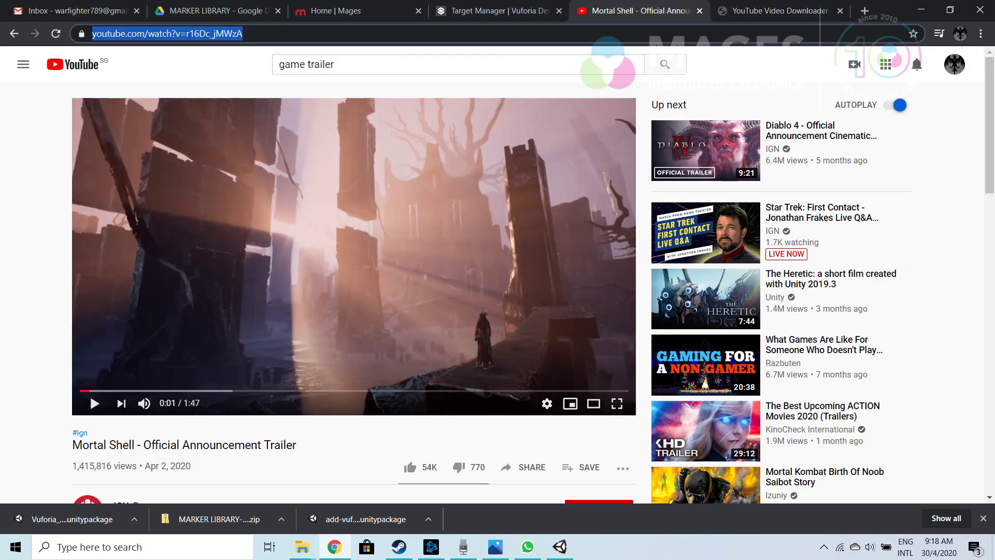
key(ctrl+Tab)
key(ctrl+v)
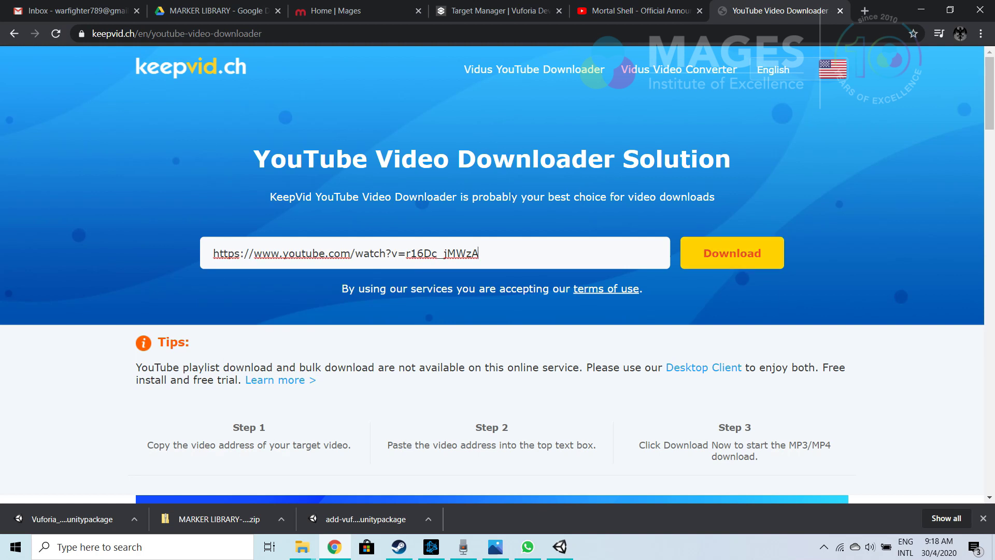
key(Return)
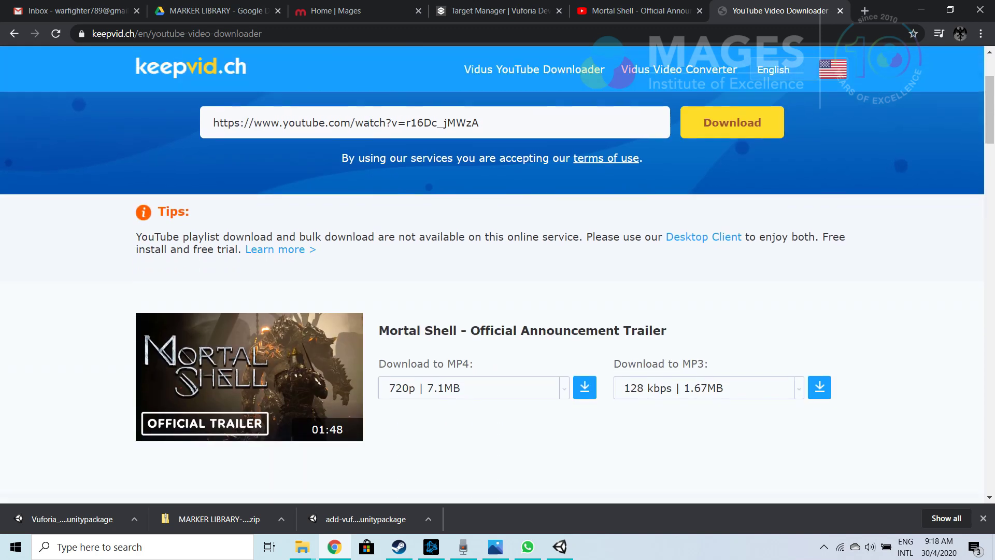
Open the trailer's 720p MP4 download, save it to Downloads as MortalShellGameplayTrailer.mp4, and close the playback tab
scroll(492, 297, down, 2)
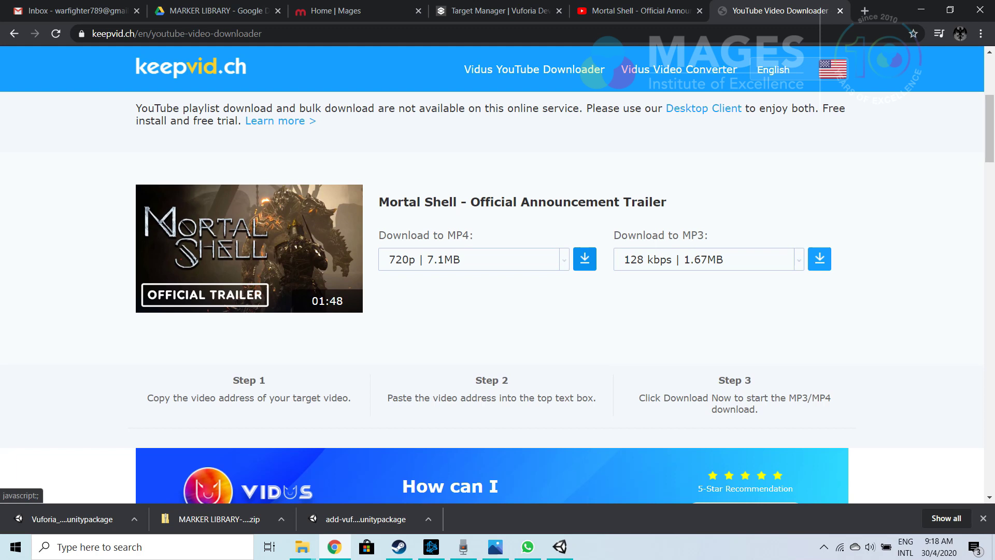
click(585, 259)
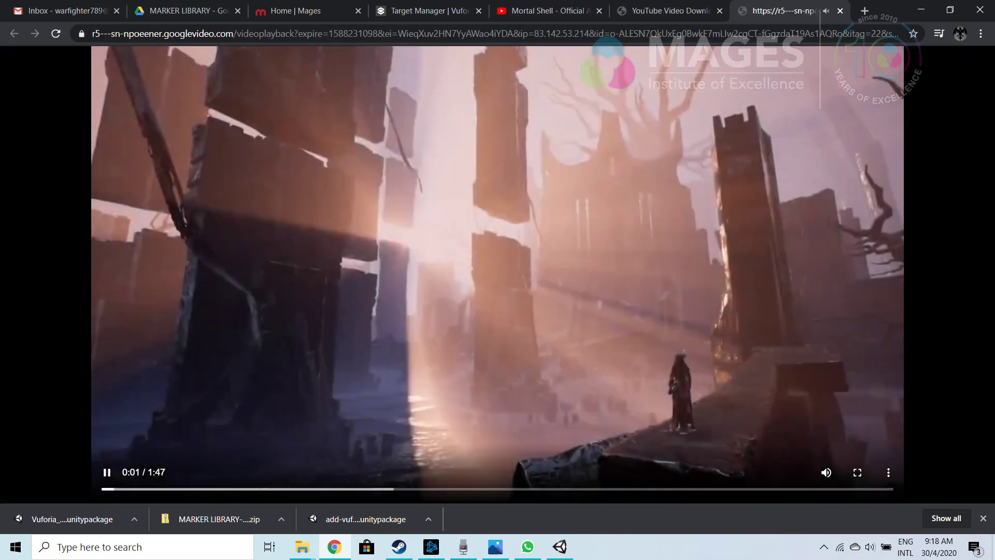
right_click(504, 198)
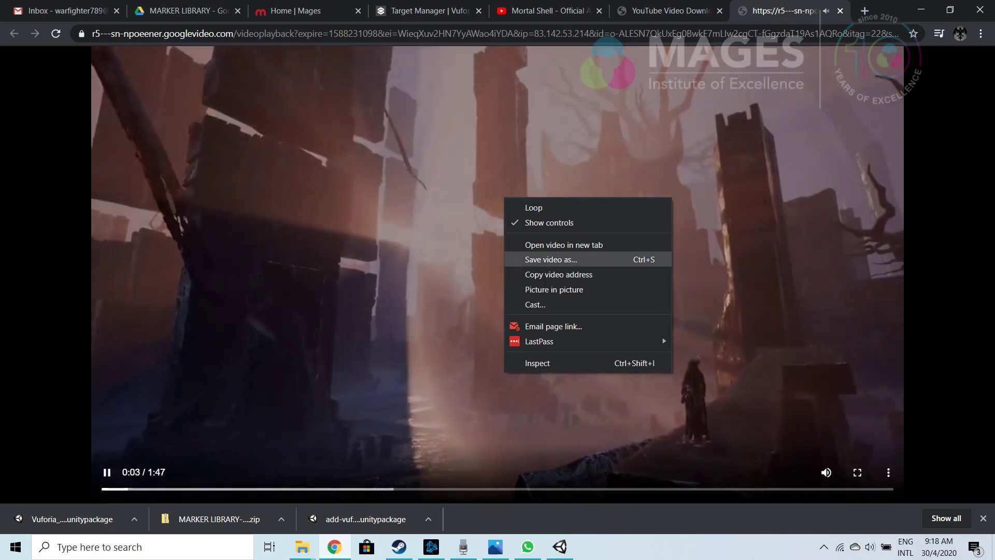
key(Return)
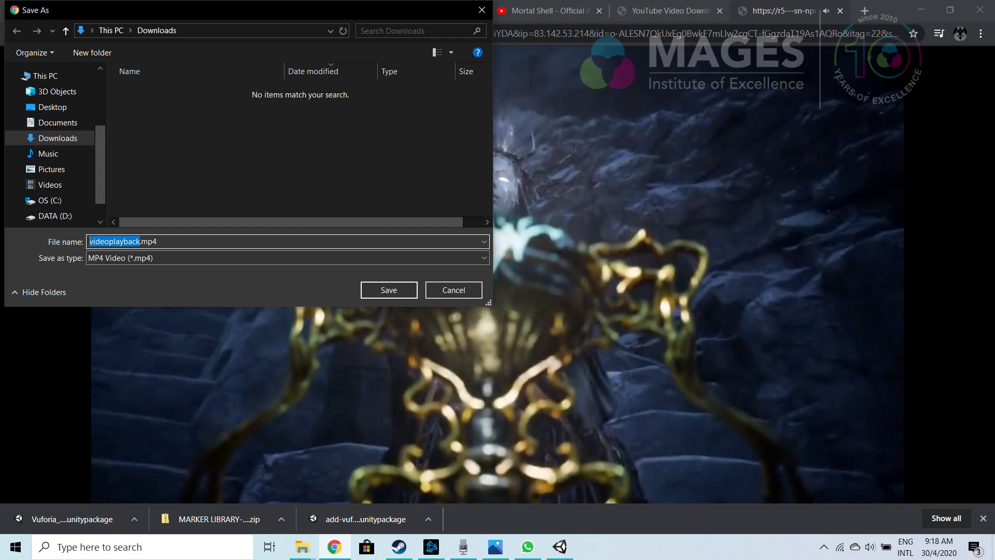
text(M)
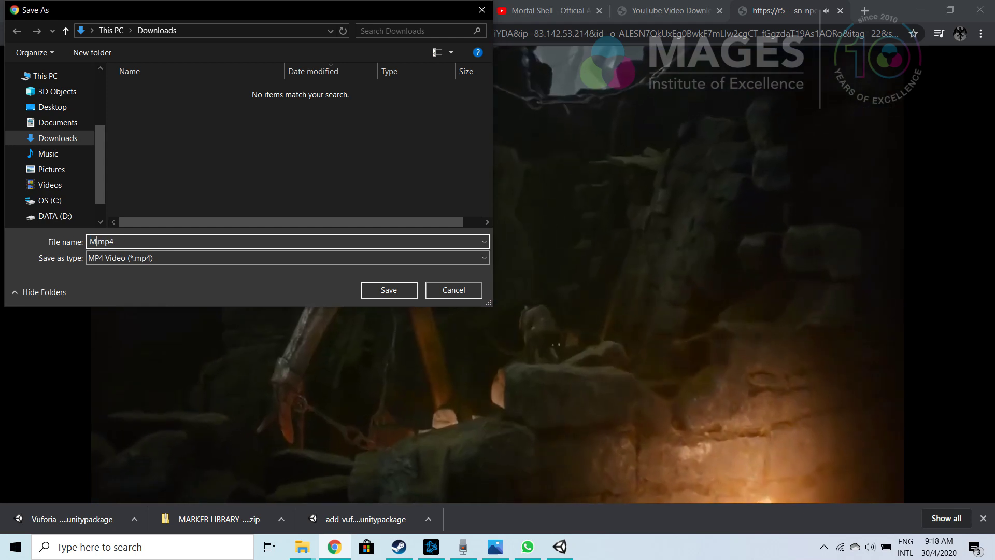
text(ortalS)
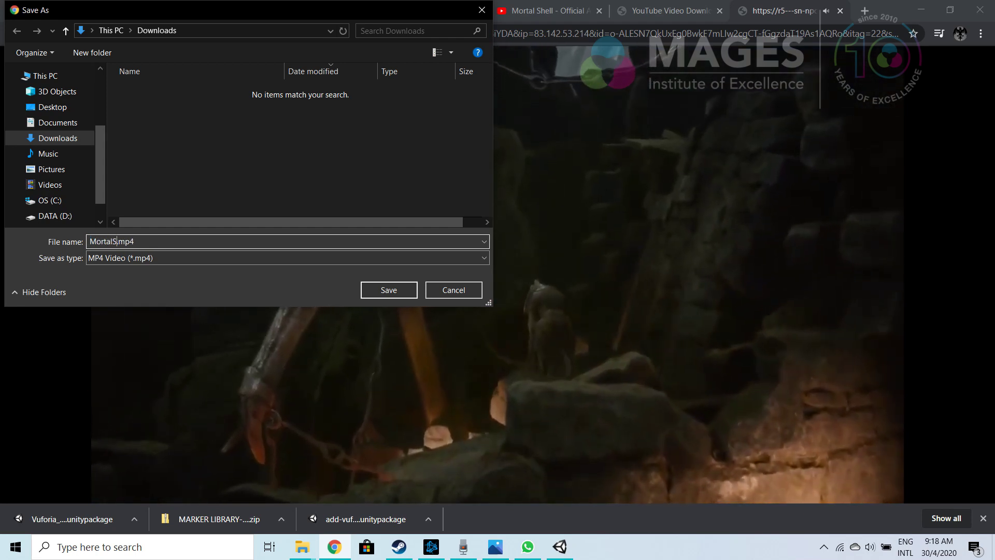
text(hell)
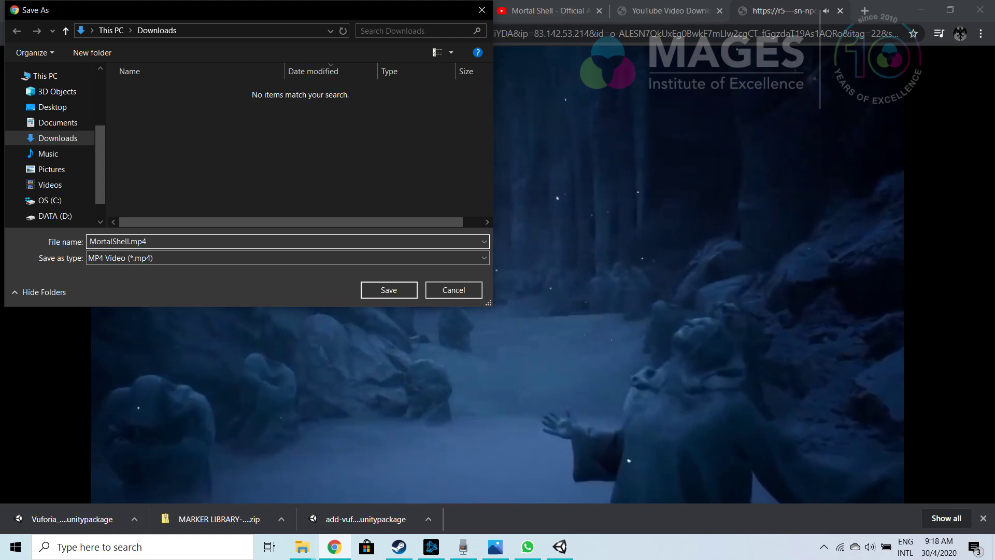
text(GameplayTrailer)
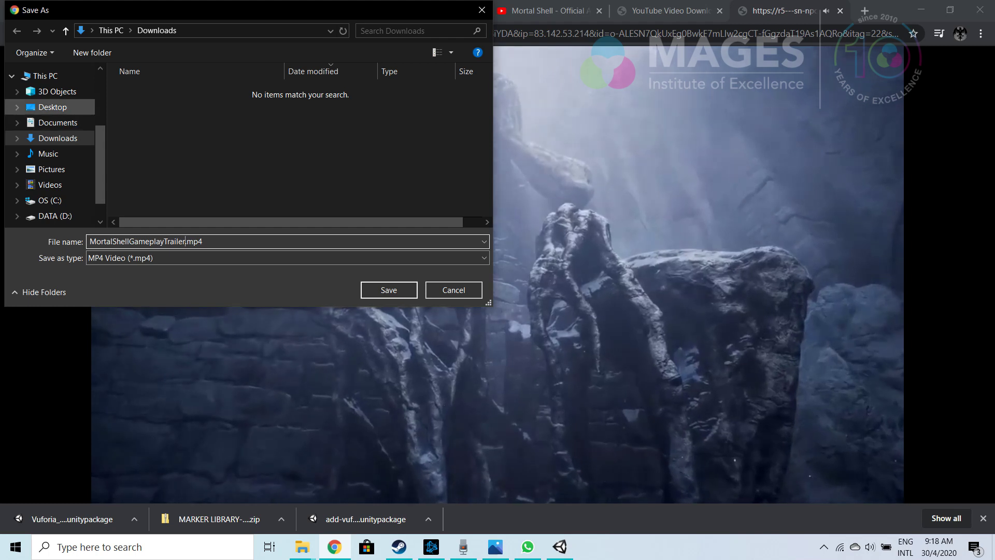
key(Return)
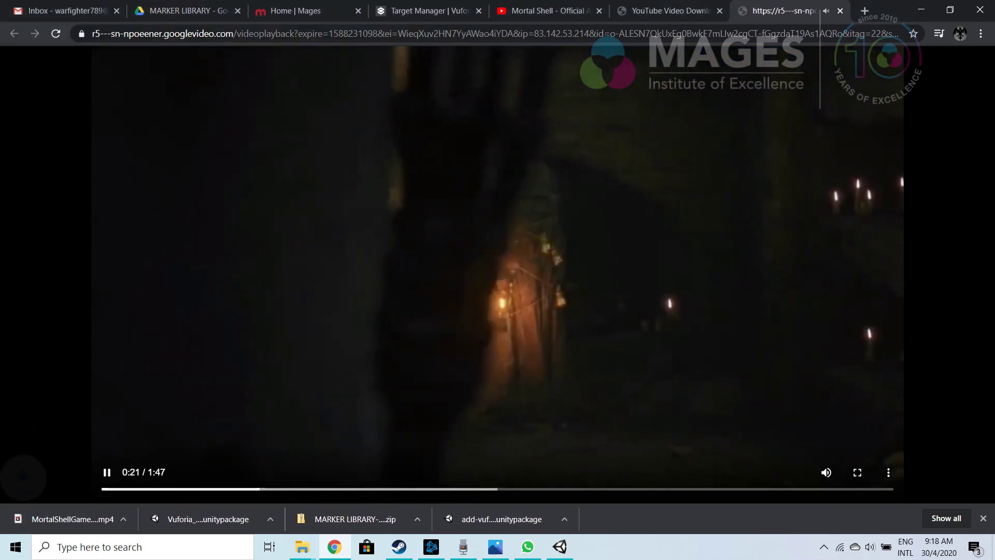
click(840, 10)
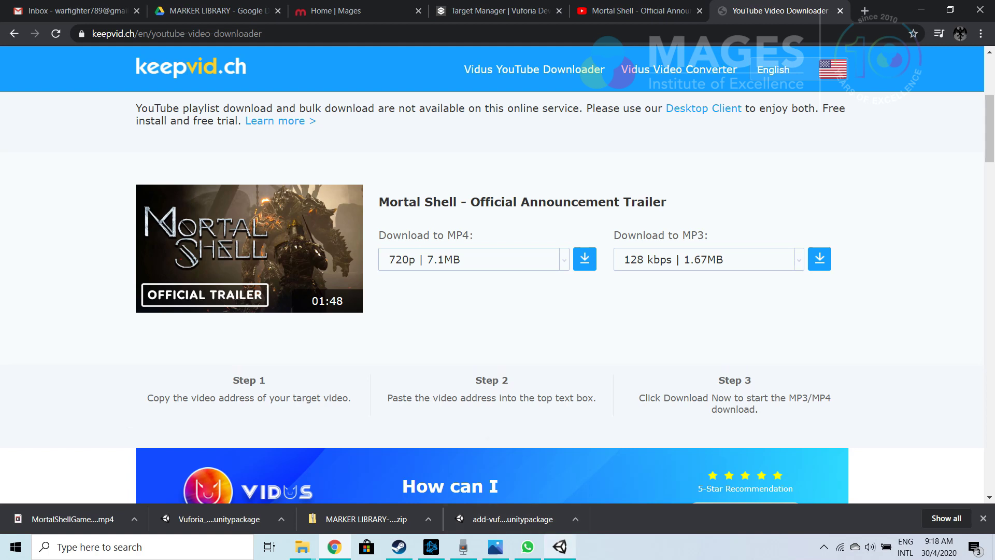
Switch to Unity and import the downloaded MortalShellGameplayTrailer.mp4 from the browser into the Assets folder
click(560, 547)
drag(560, 7, 631, 12)
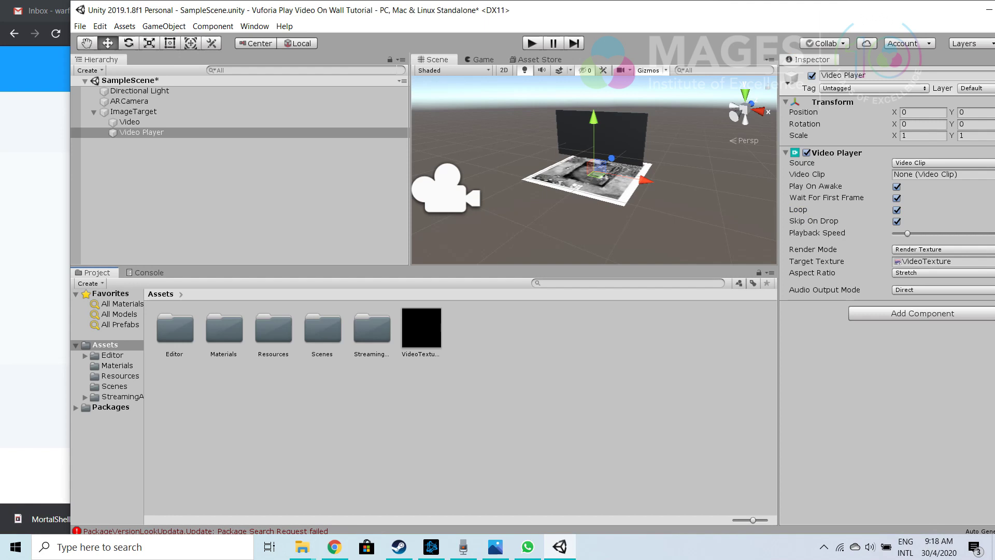
drag(527, 14, 467, 0)
Create a folder named Video in Assets and move the MortalShellGameplayTrailer clip into it
click(456, 399)
right_click(450, 354)
click(497, 92)
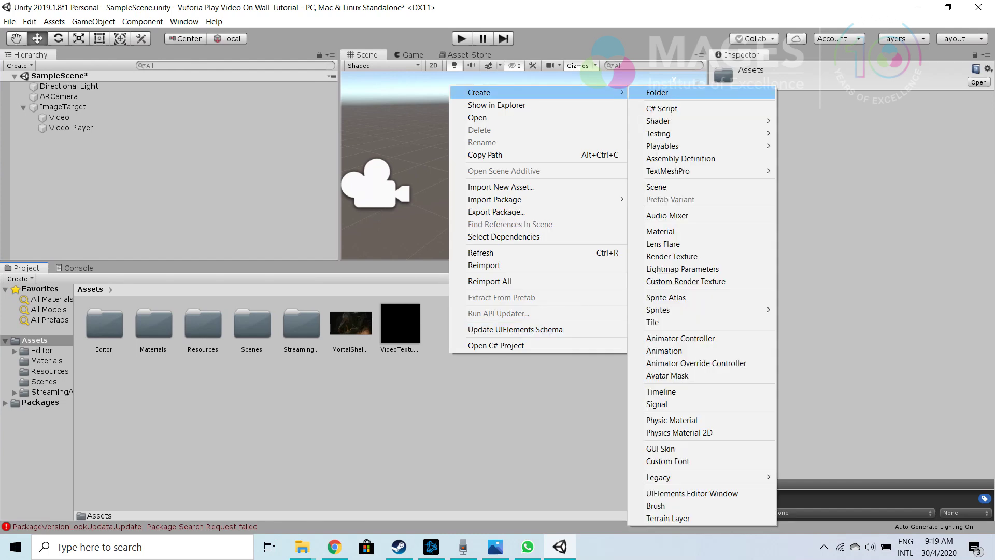
click(657, 93)
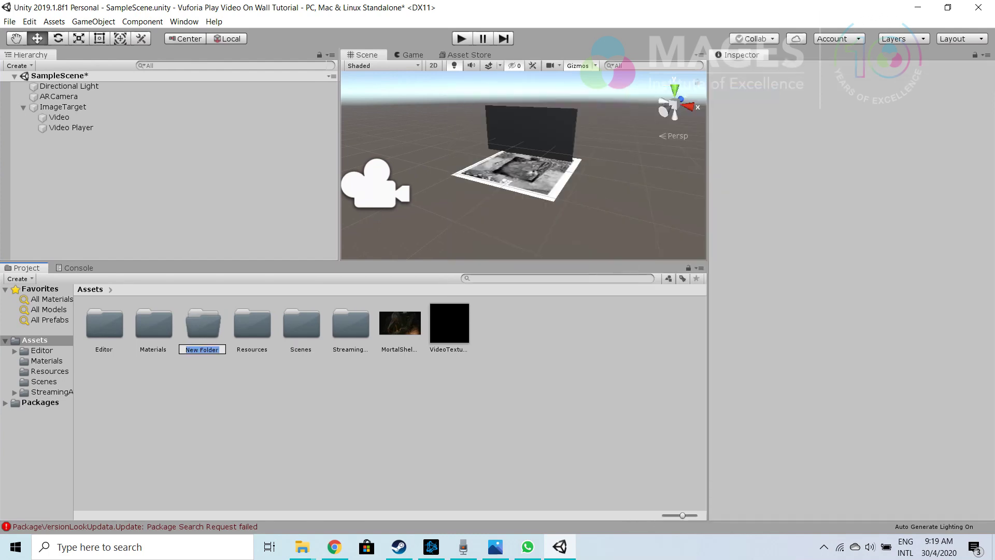
text(Video)
key(Return)
click(400, 324)
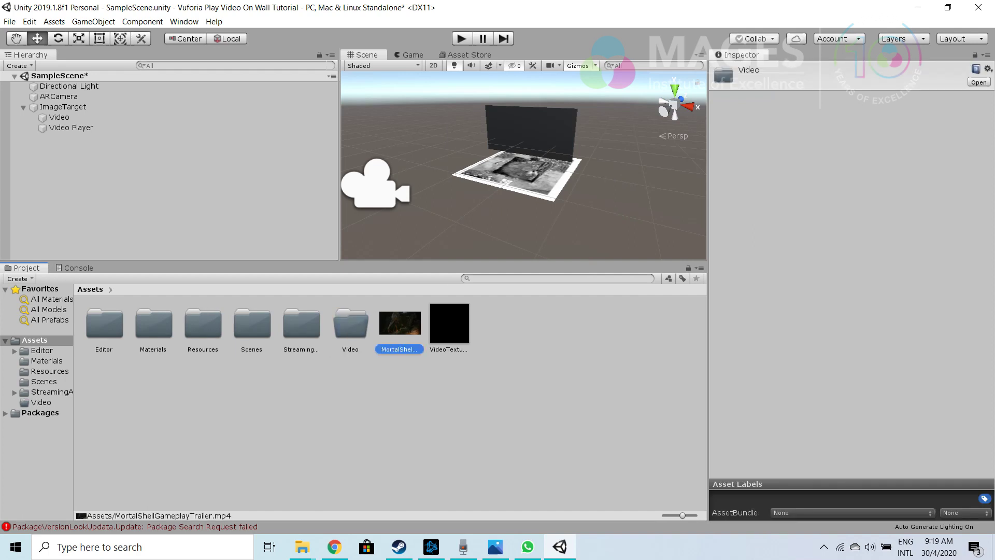
drag(400, 324, 351, 328)
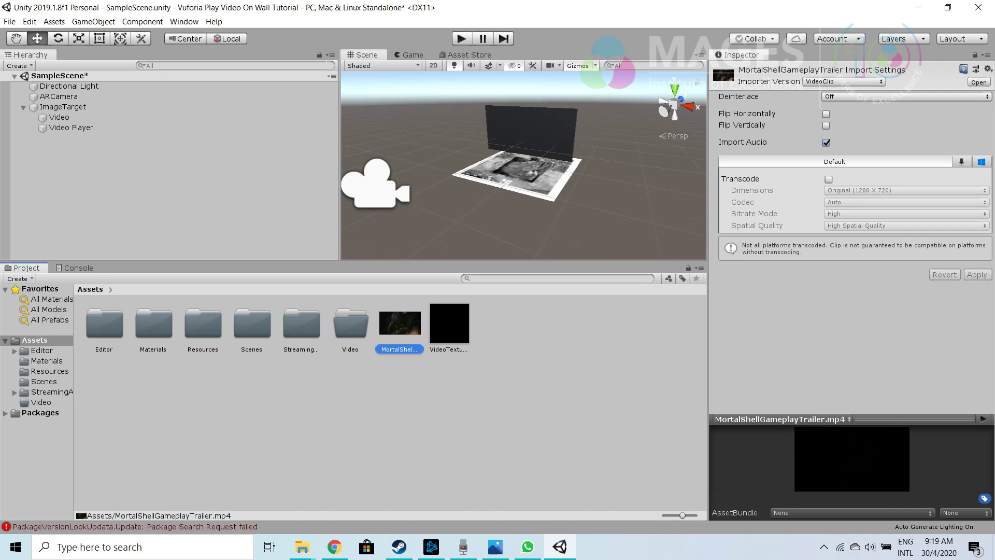
Create a folder named Textures in the Assets folder
right_click(400, 365)
mouse_move(433, 102)
click(612, 102)
text(T)
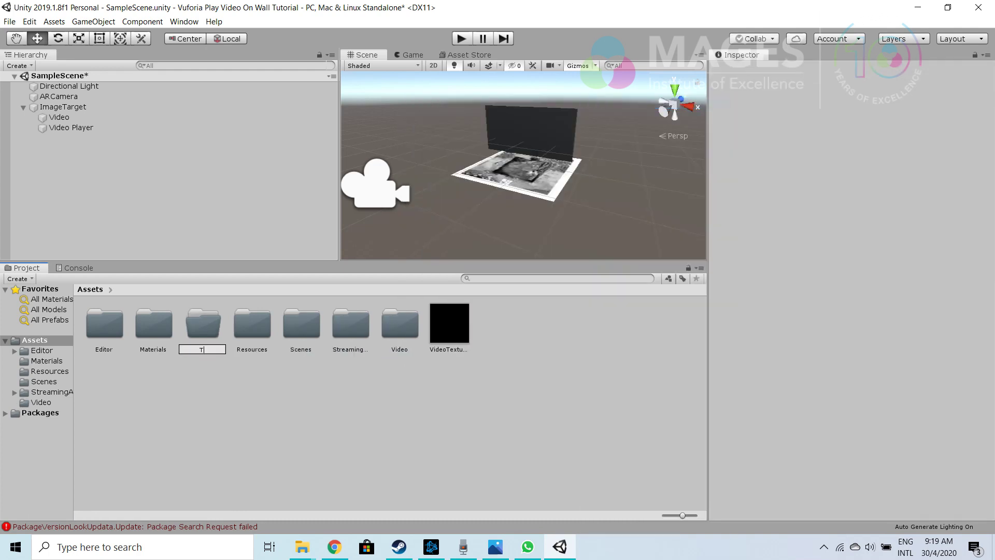
text(extures)
key(Return)
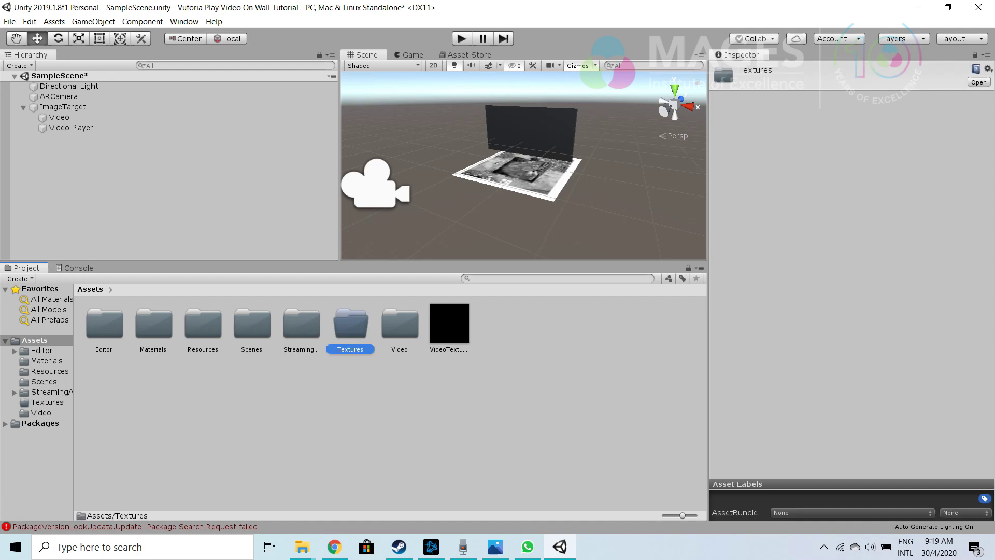
Move the VideoTexture render texture from Assets into the Textures folder
click(449, 323)
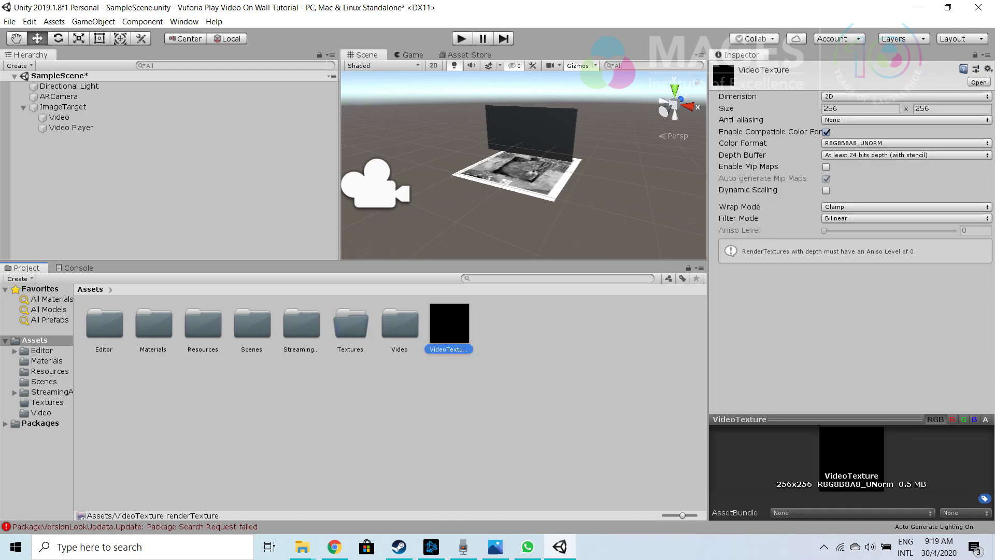
drag(450, 323, 351, 323)
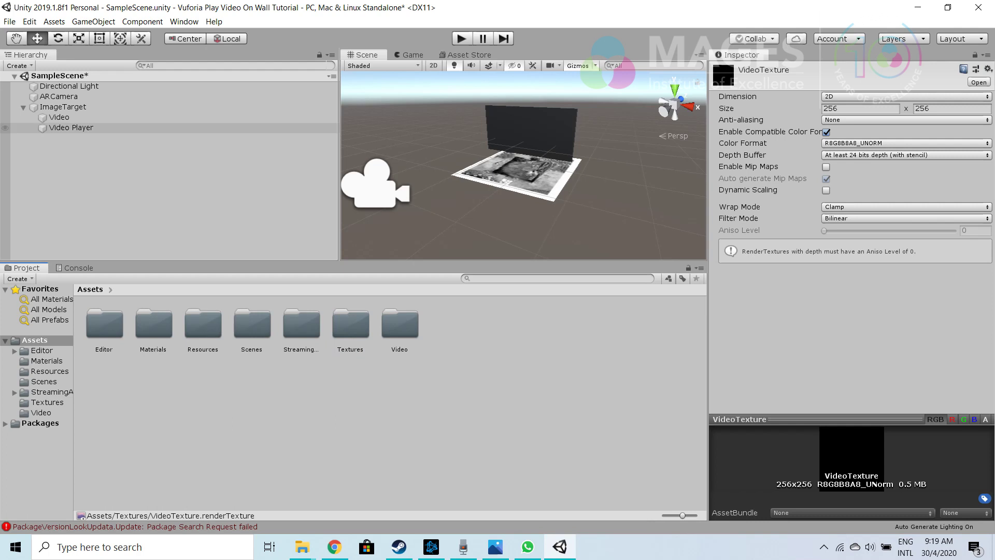
Assign the MortalShellGameplayTrailer clip from the Video folder to the Video Player's Video Clip and review its audio output mode options
click(71, 128)
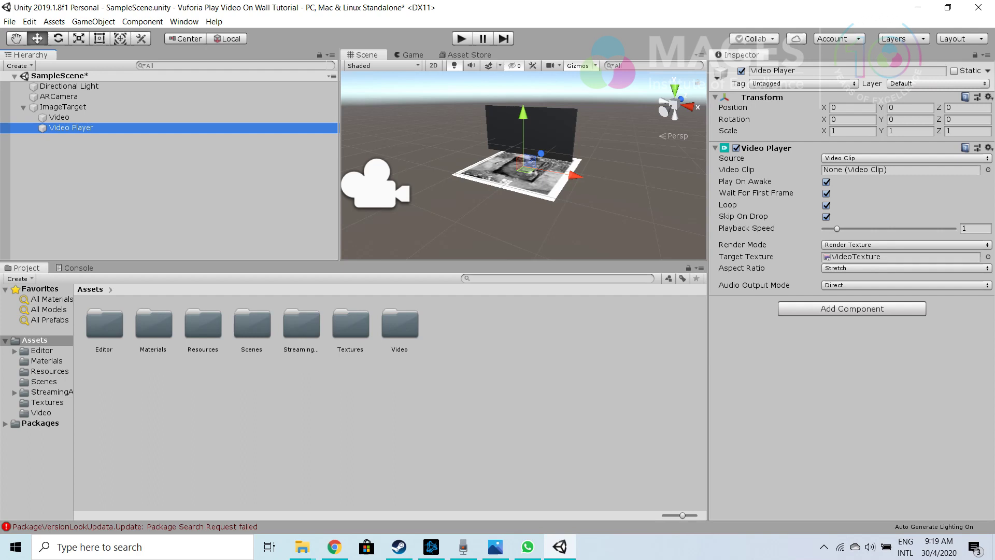
double_click(400, 324)
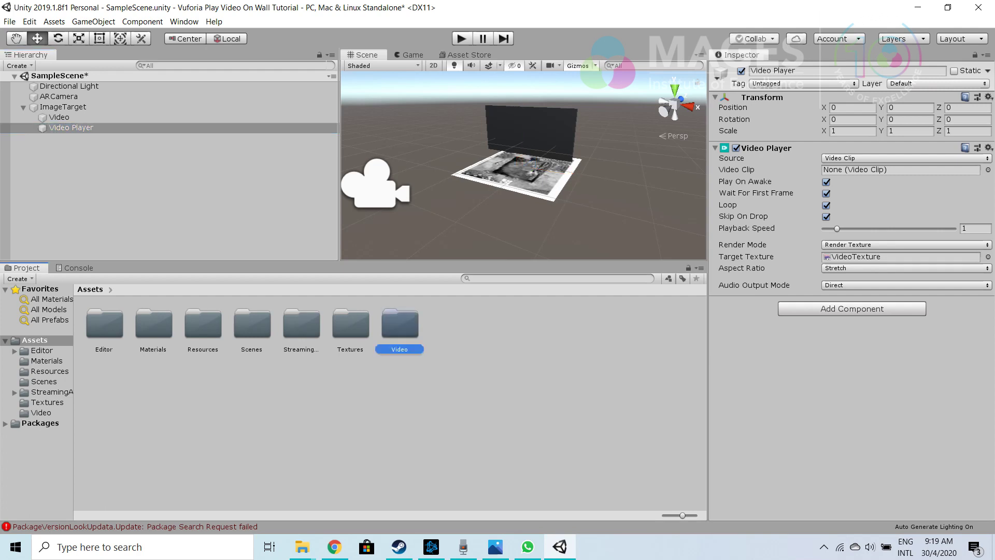
click(71, 128)
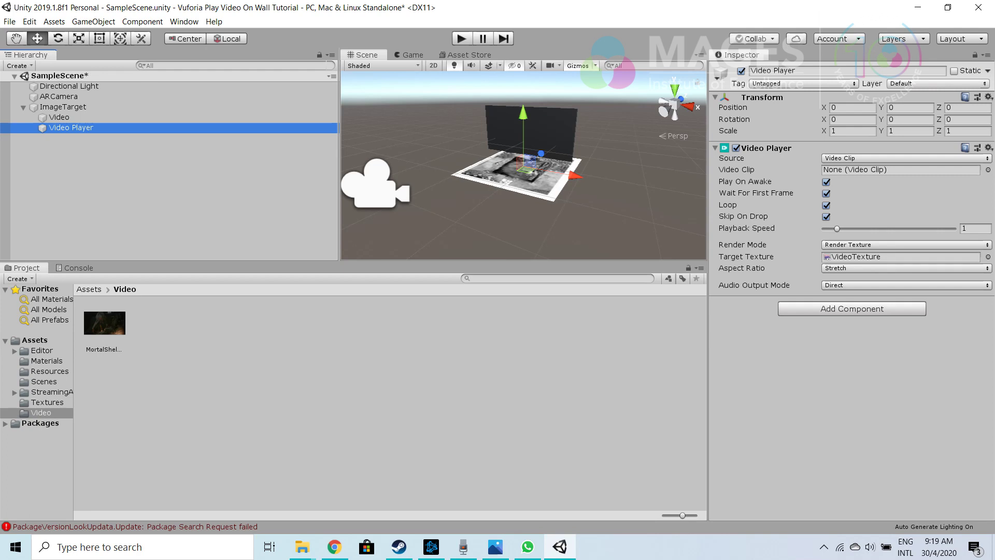
drag(104, 323, 900, 170)
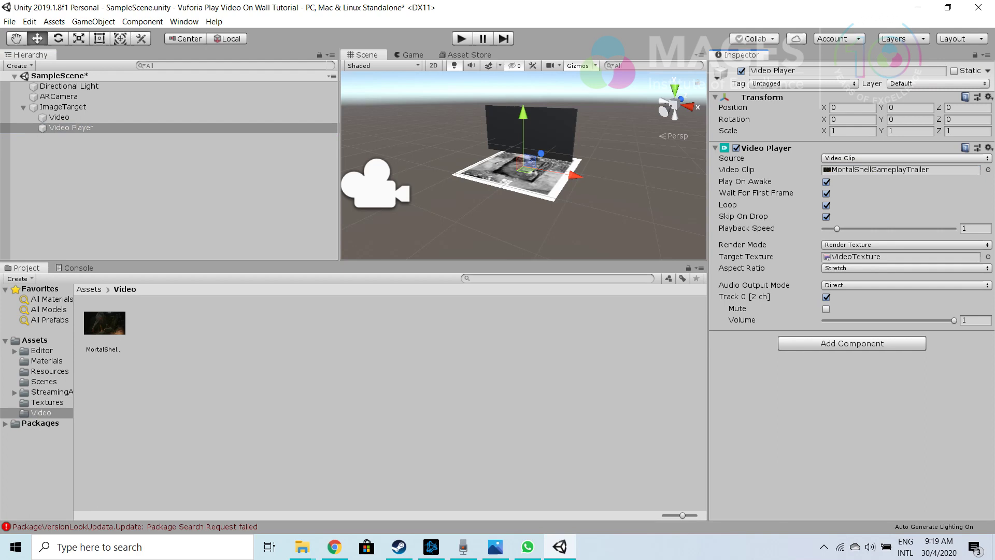
click(906, 285)
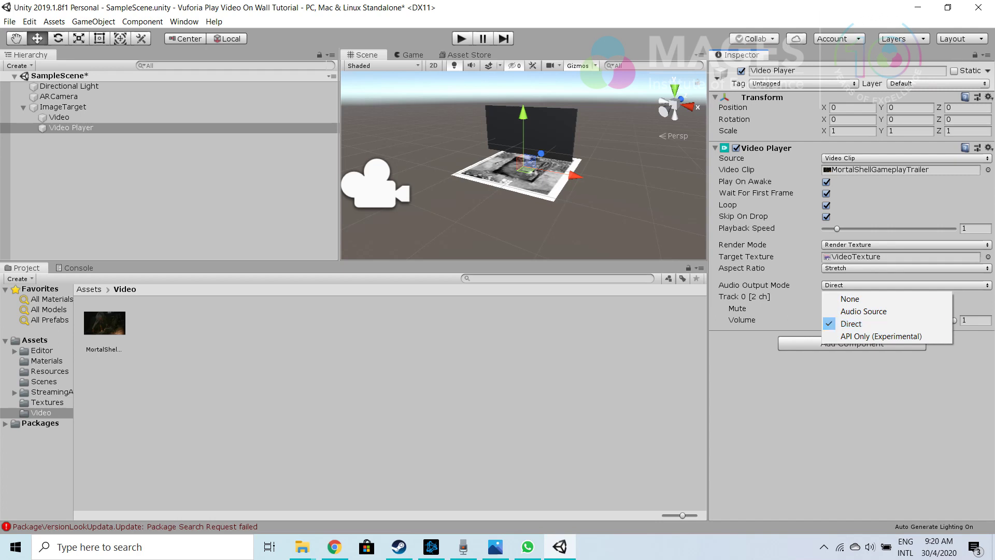
key(Escape)
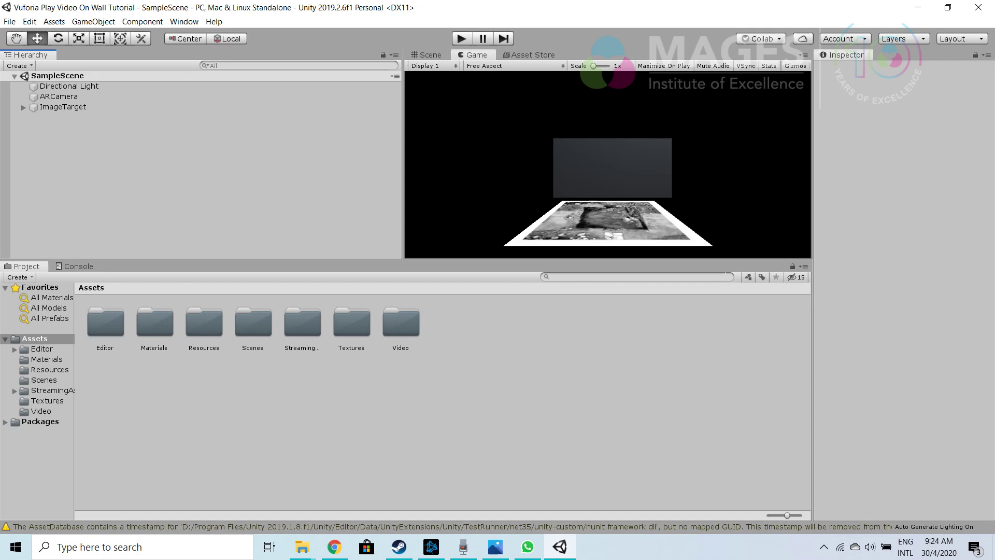
In Build Settings, switch the platform to Android and add the open SampleScene to the scenes in build
click(9, 22)
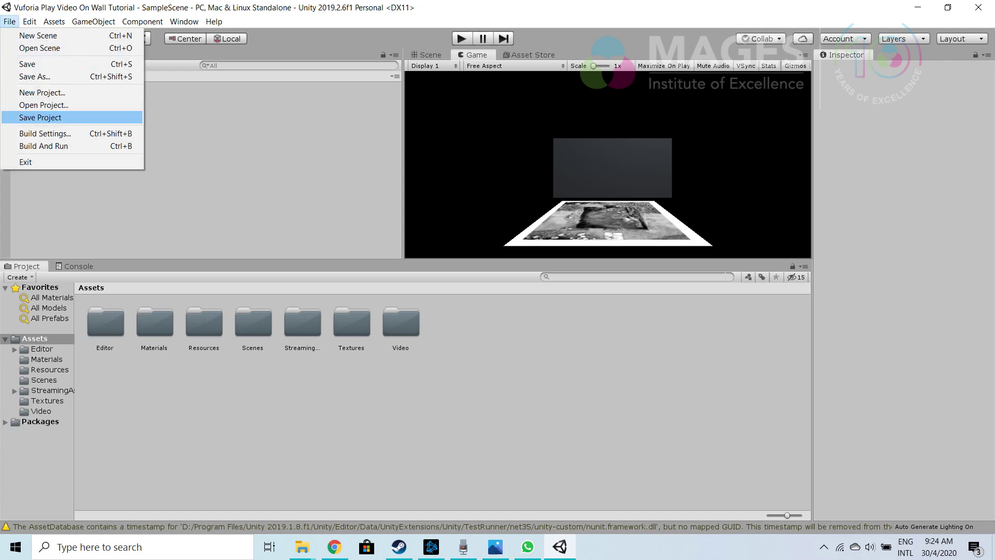
click(45, 133)
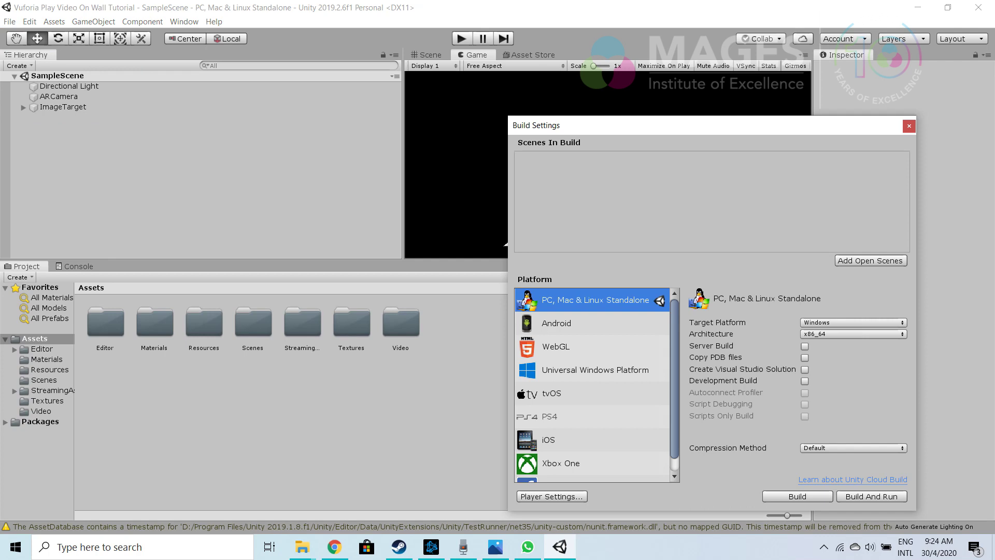
click(556, 324)
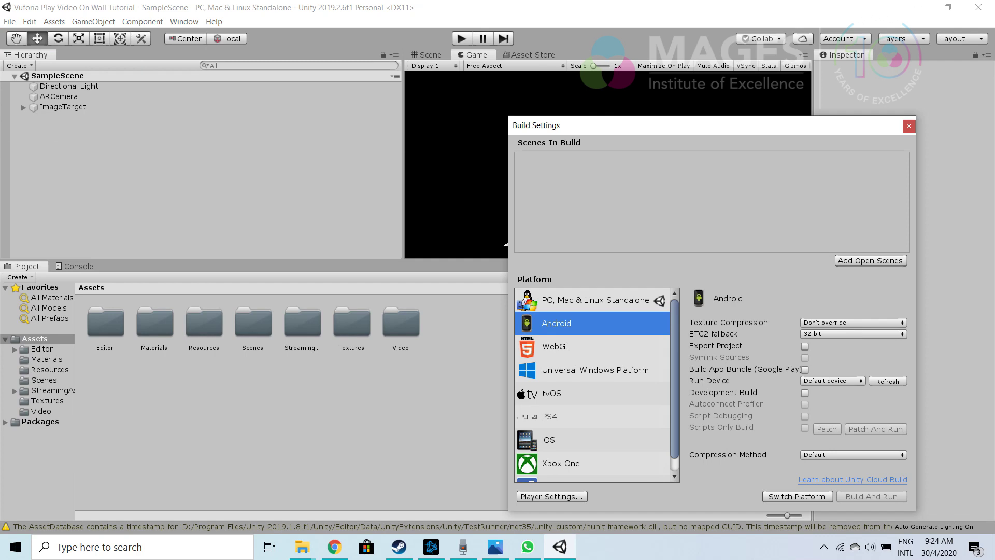
click(797, 497)
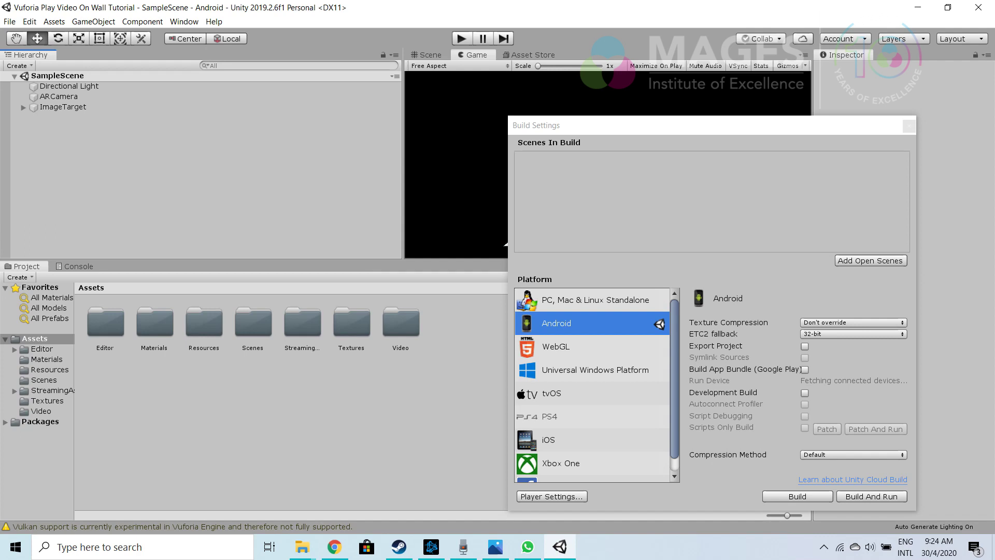
click(871, 260)
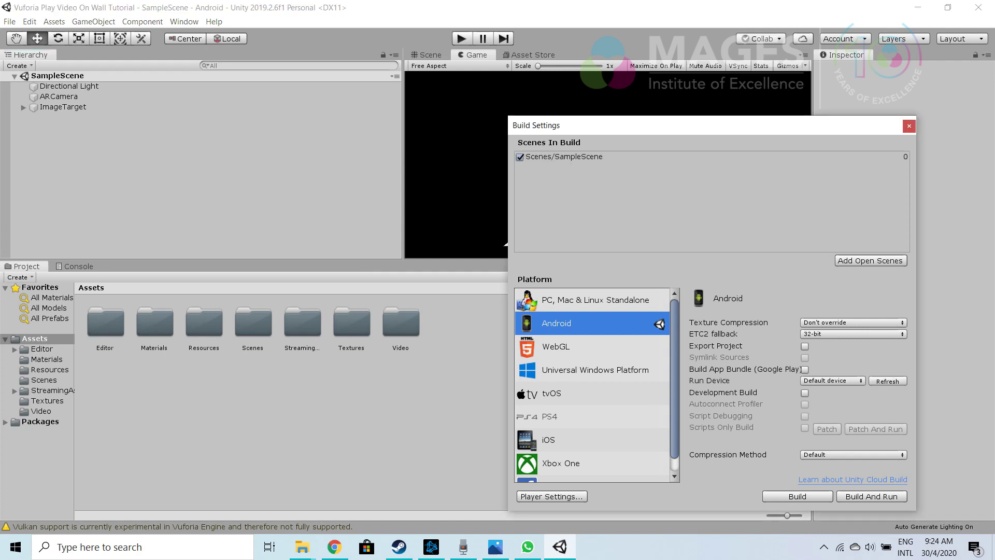
In the Android Player settings, remove Vulkan from the Graphics APIs and disable Multithreaded Rendering
click(552, 497)
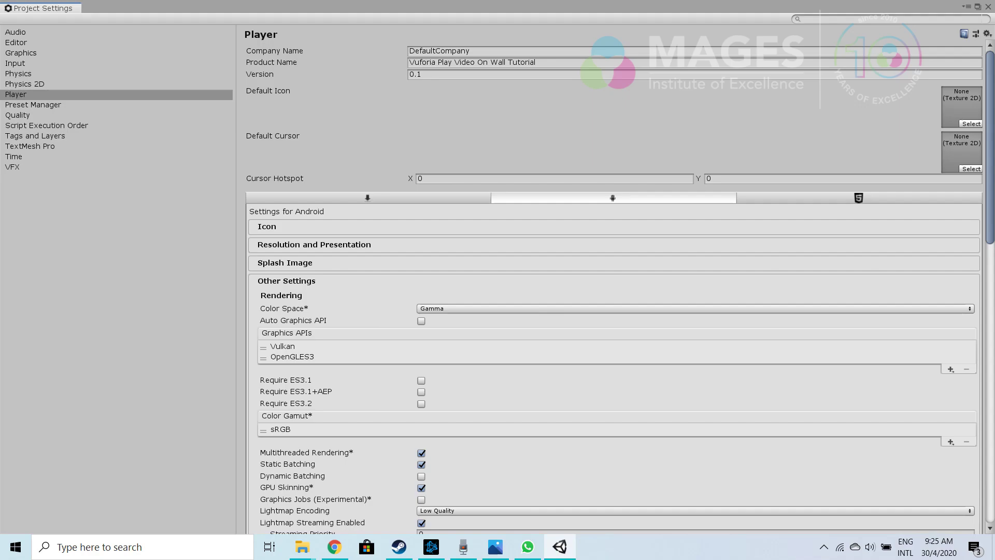
click(283, 347)
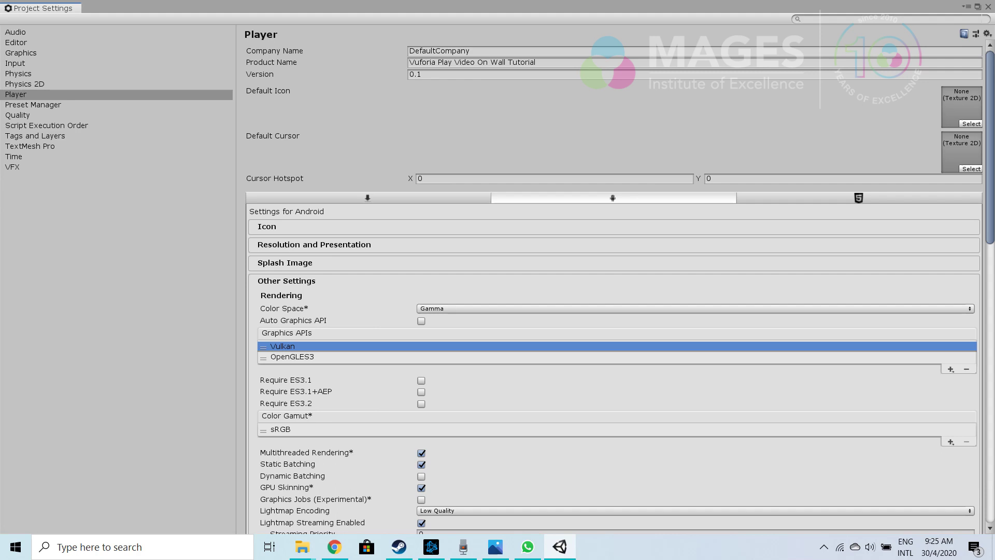
click(967, 369)
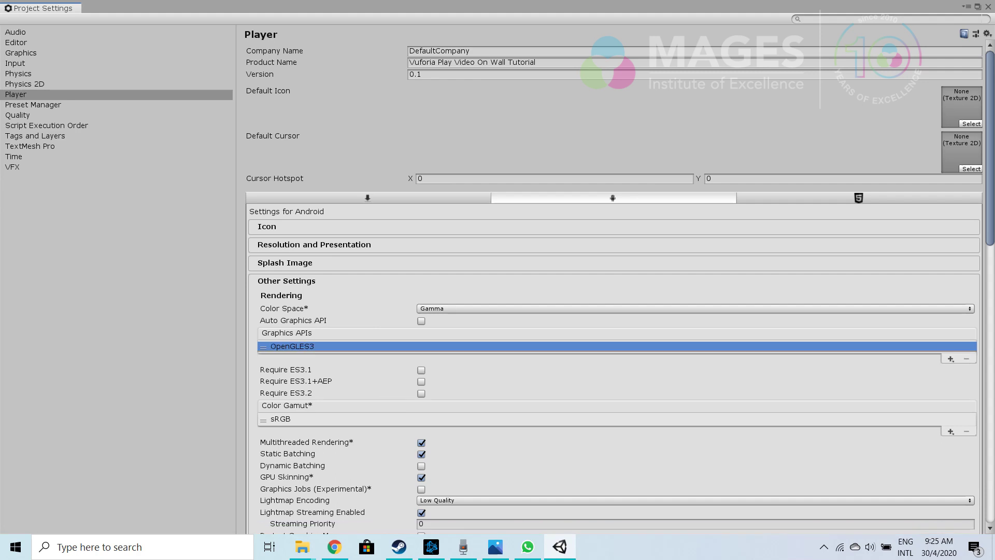
scroll(614, 280, down, 3)
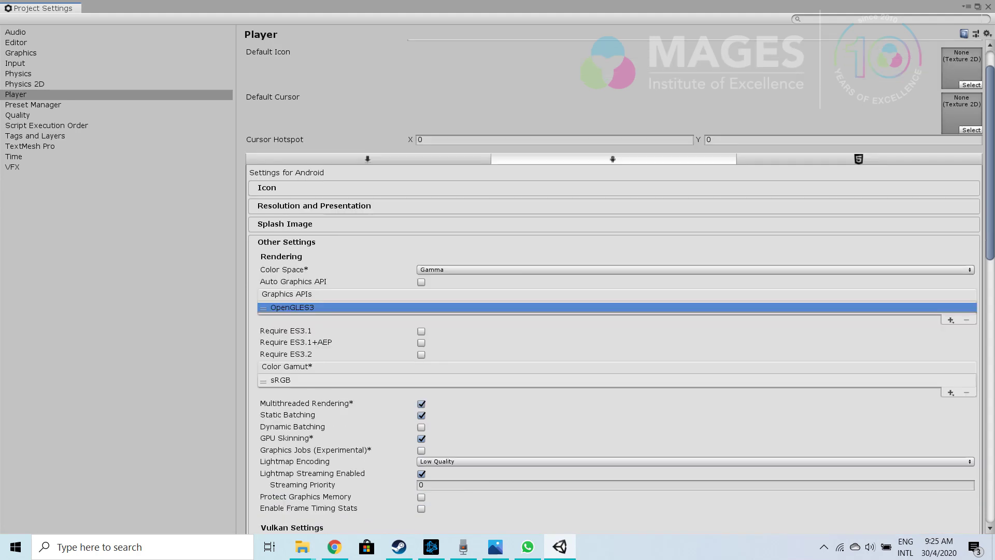
click(421, 403)
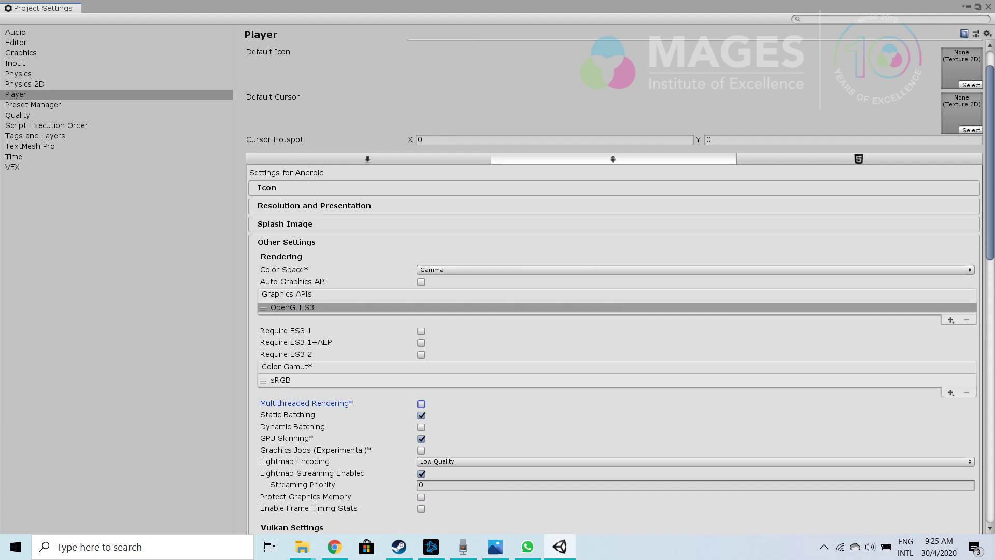
Set the Minimum API Level to Android 4.4 'KitKat' (API level 19), check the remaining Player settings and close Project Settings
scroll(614, 285, down, 10)
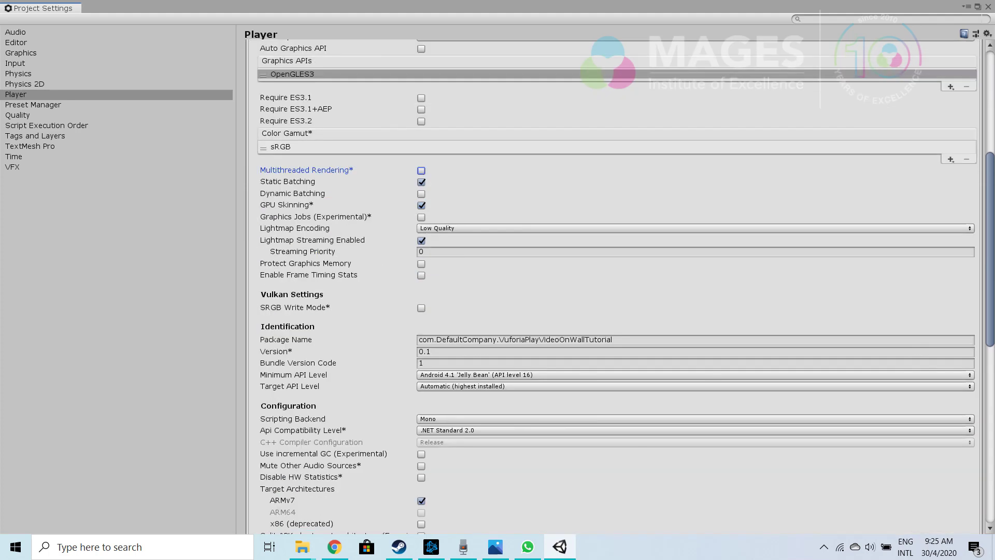
click(519, 374)
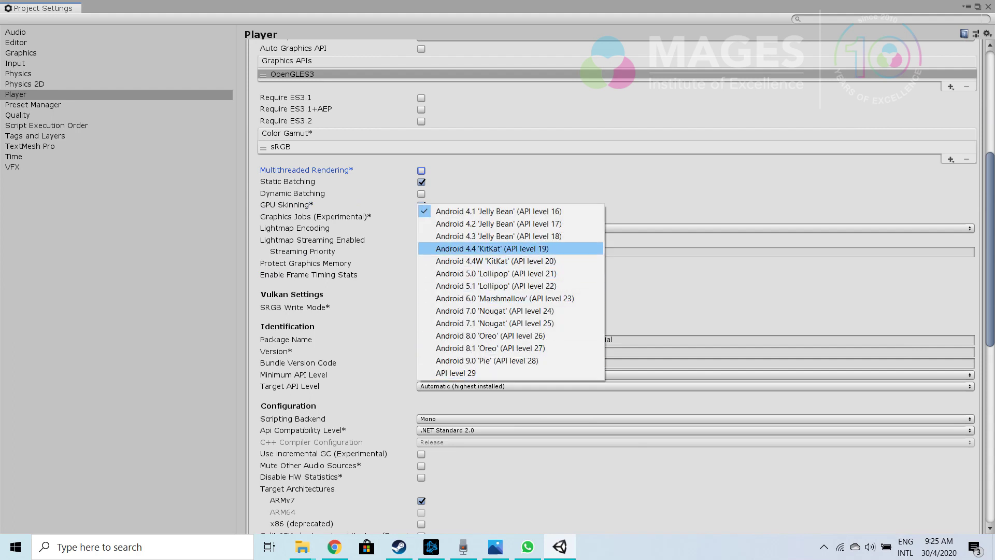
click(492, 248)
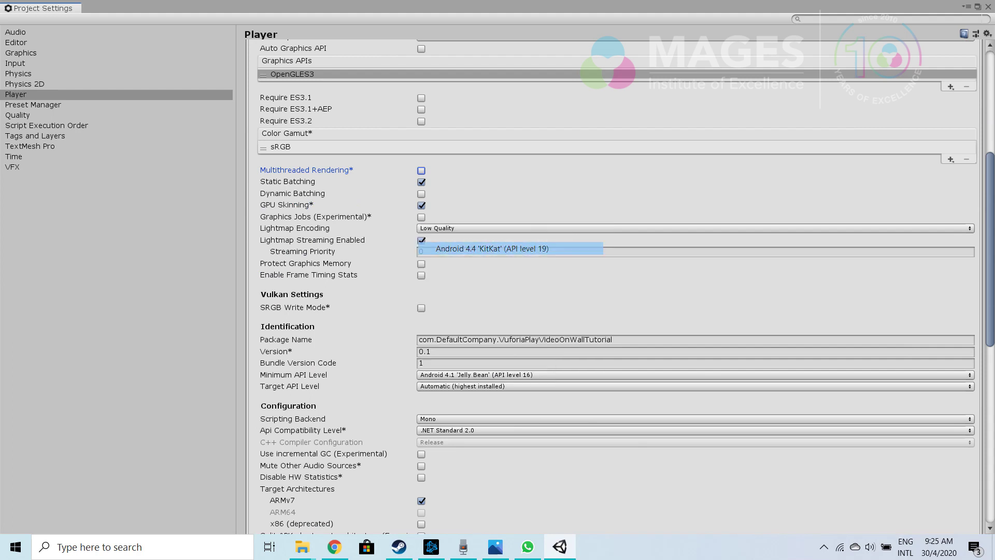
scroll(492, 248, down, 1)
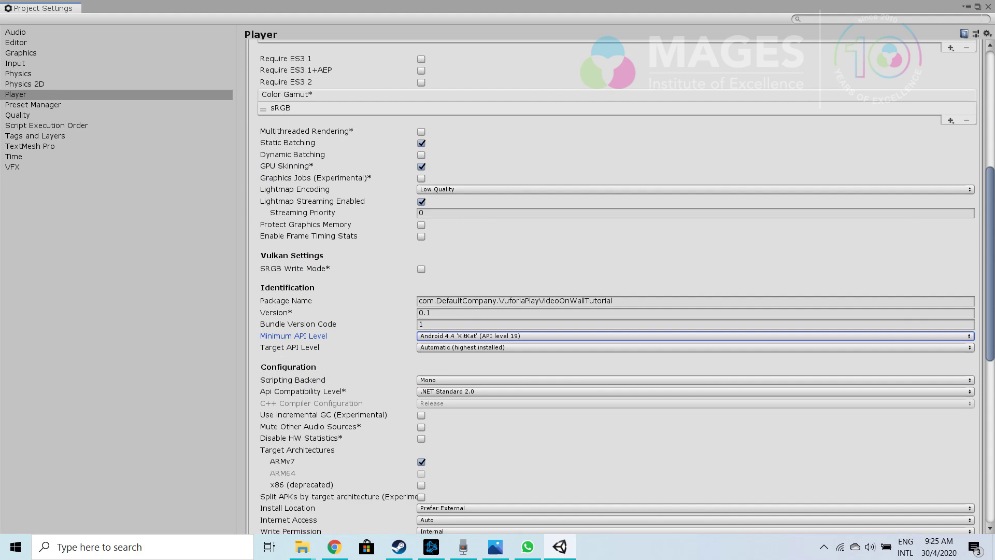
click(510, 336)
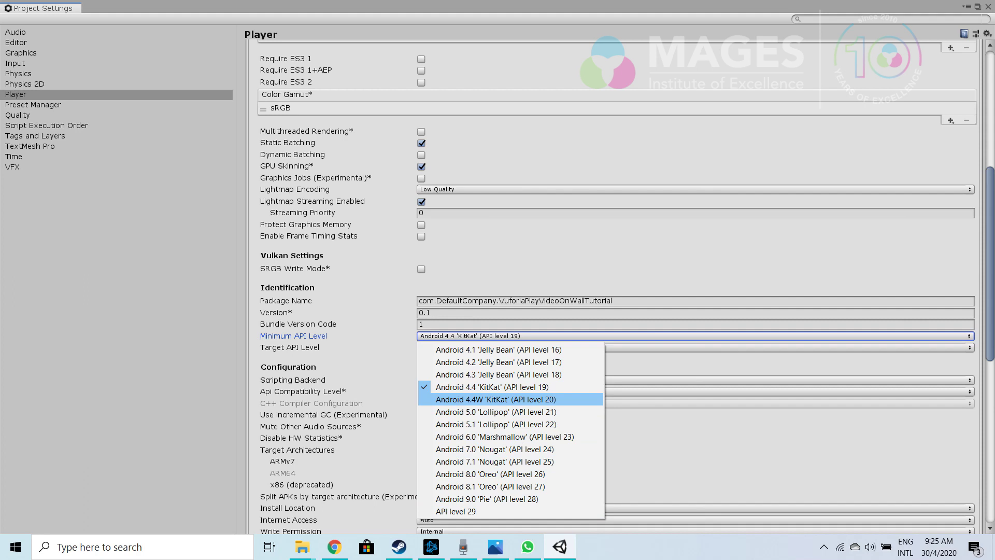
click(673, 456)
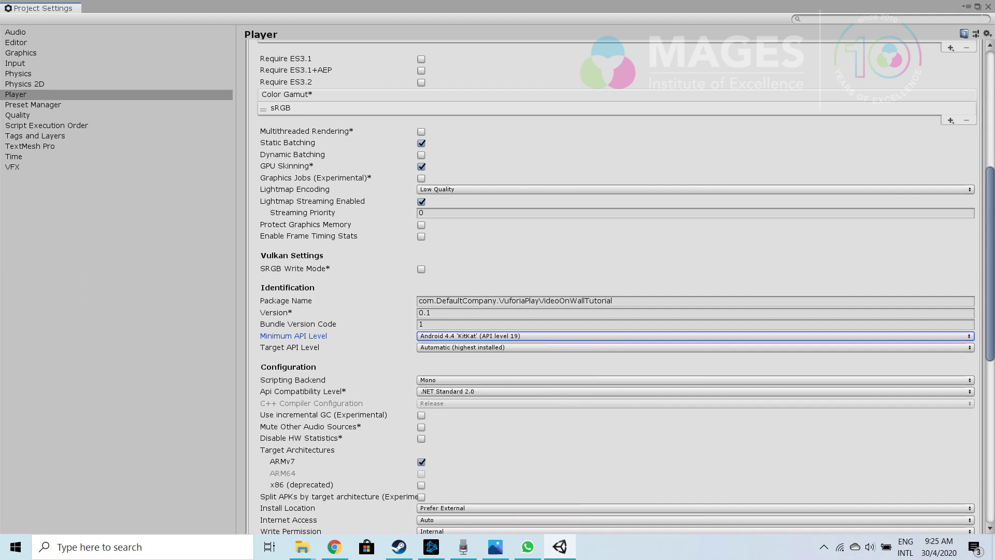
scroll(674, 363, down, 7)
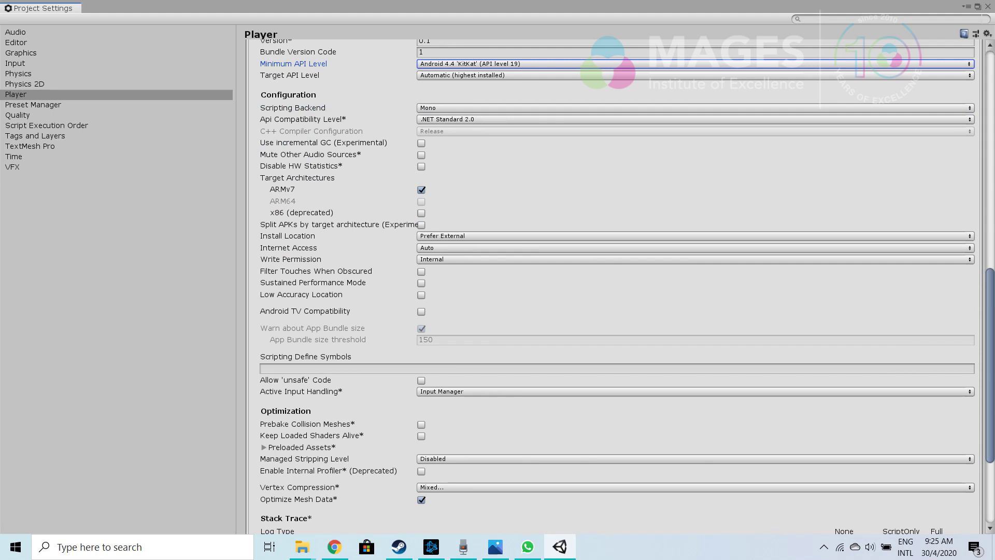
click(988, 7)
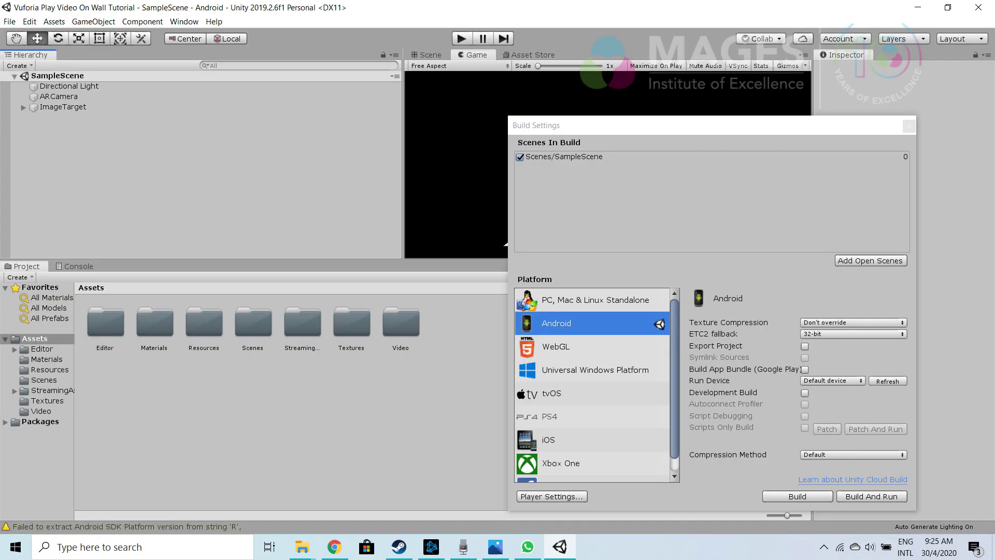
Start the Android build, then create and open a folder named APK in the project directory as its save location
click(797, 496)
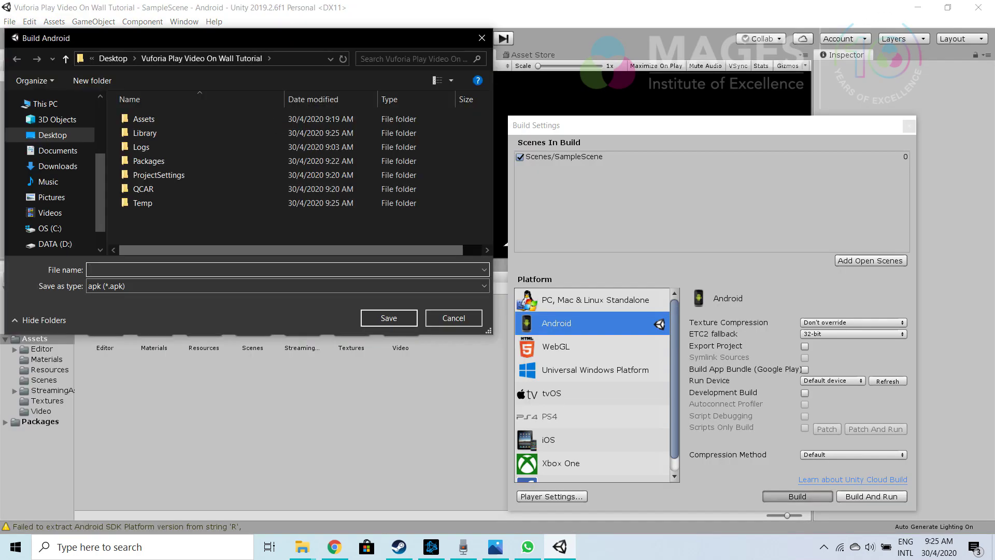
right_click(288, 224)
mouse_move(363, 392)
mouse_move(337, 412)
click(463, 414)
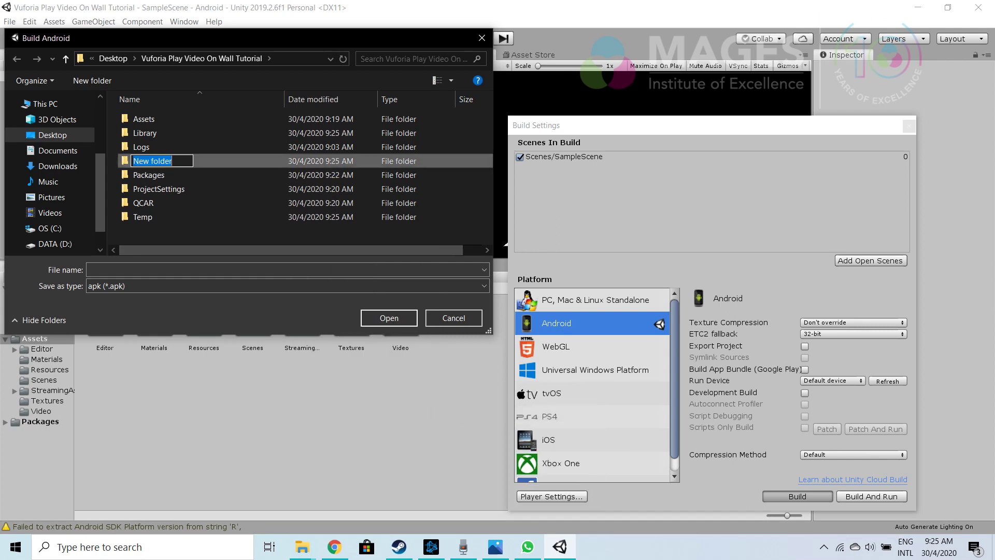
text(AP)
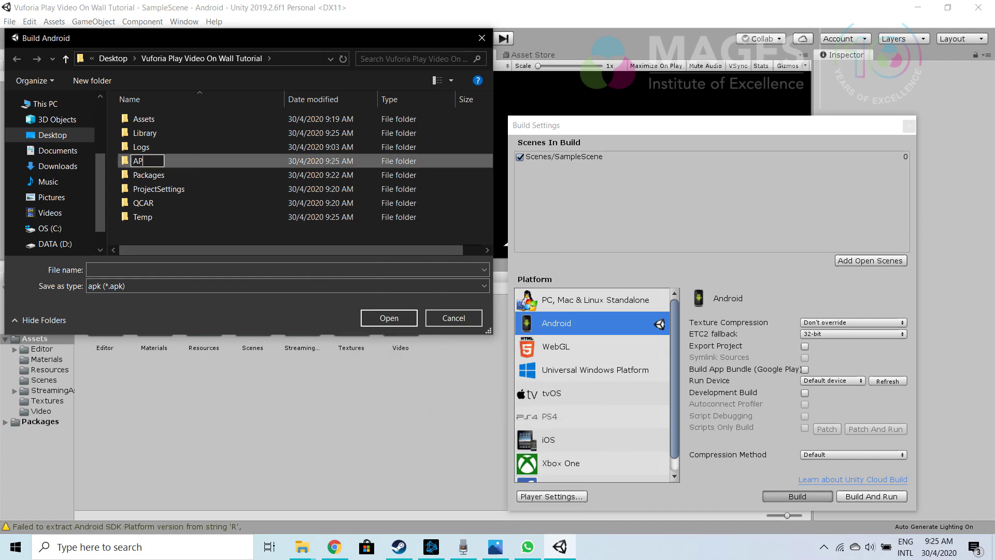
text(K)
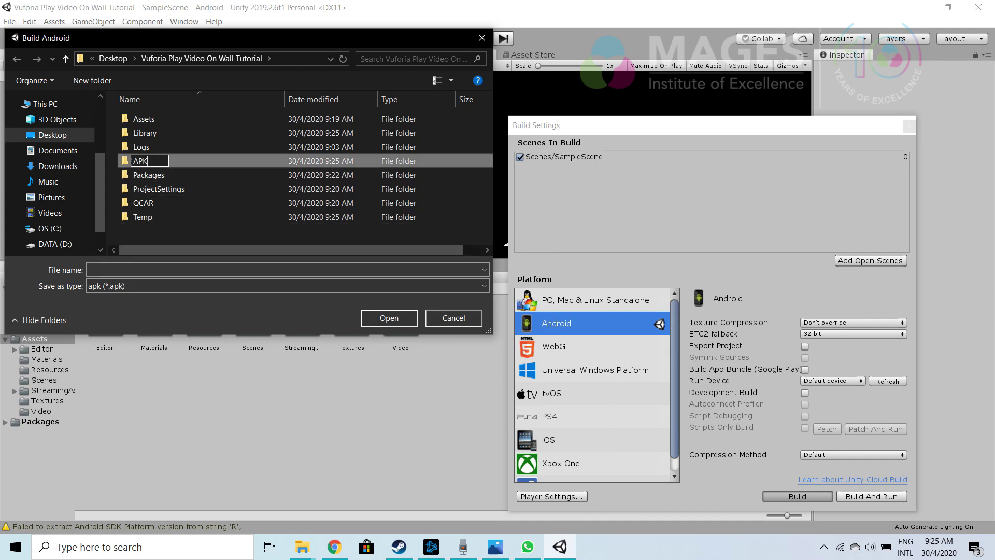
key(Return)
key(Return)
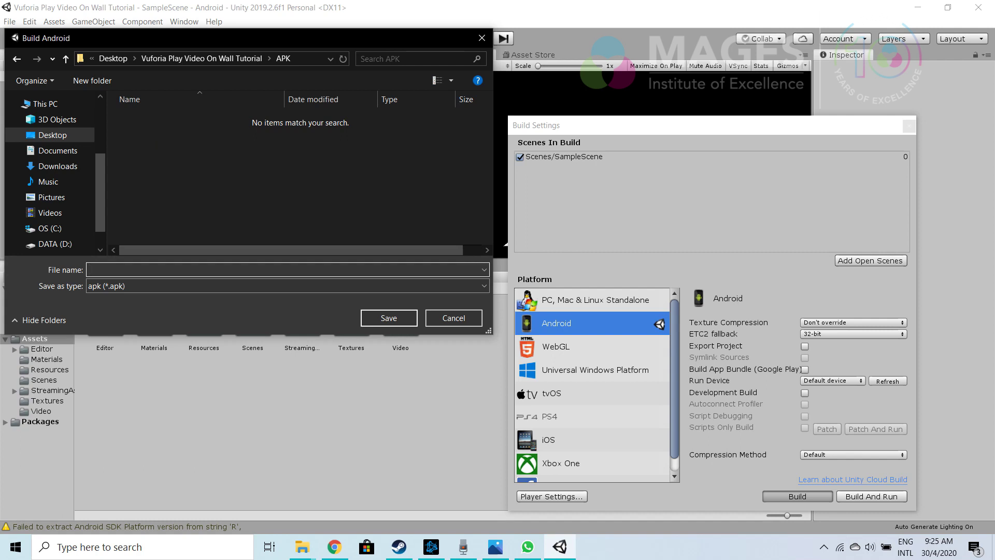
Name the APK VuforiaPlayVideoOnWallTutorial and save it to run the build
text(PlayVideo)
text(OnWallT)
text(utorial)
text(Vuforia)
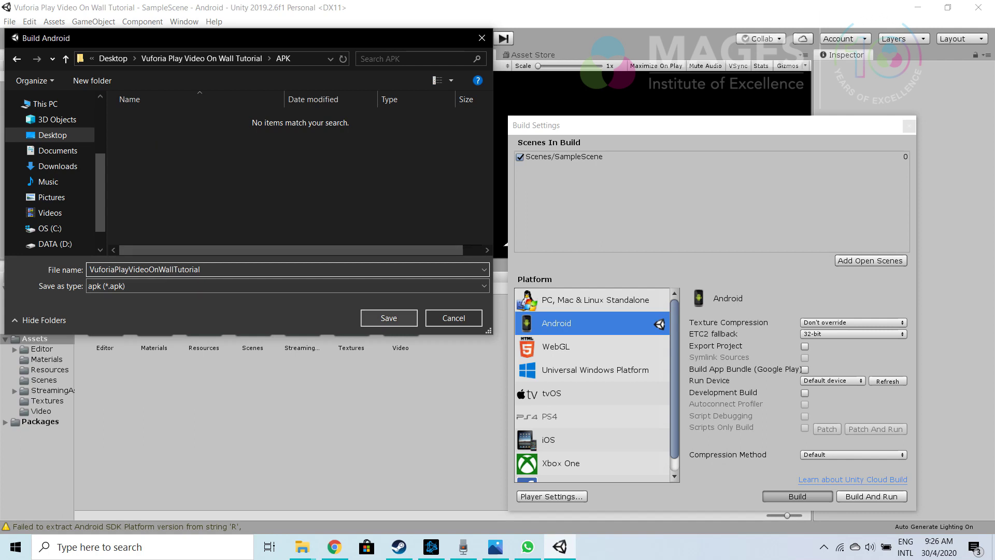
key(Return)
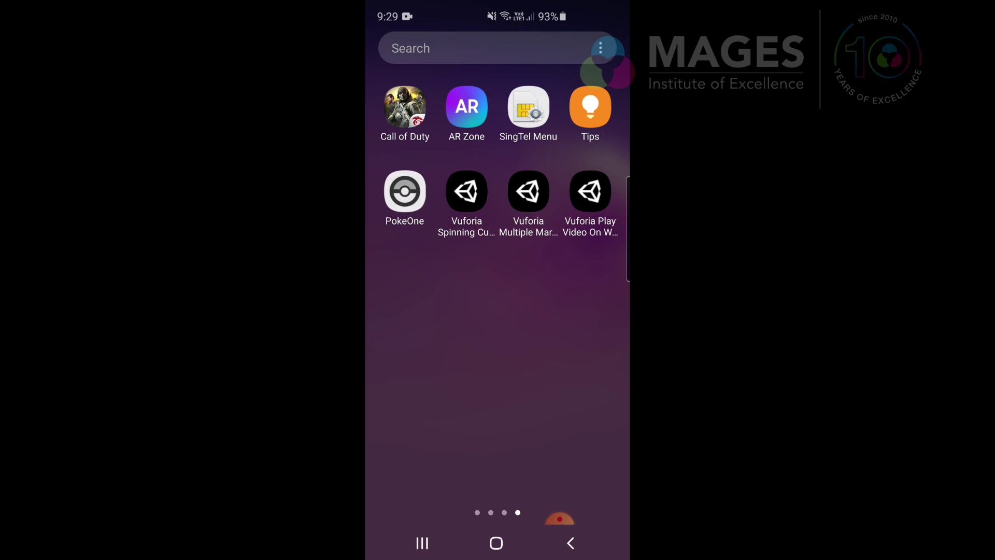
On the Android phone, launch the Vuforia Play Video On Wall Tutorial app and allow it to take pictures and record video
click(528, 190)
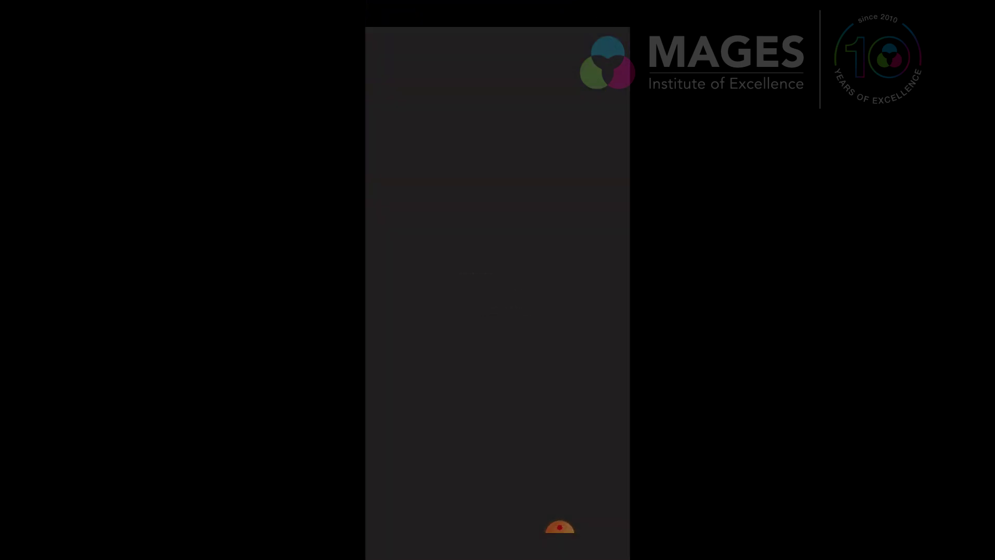
click(497, 446)
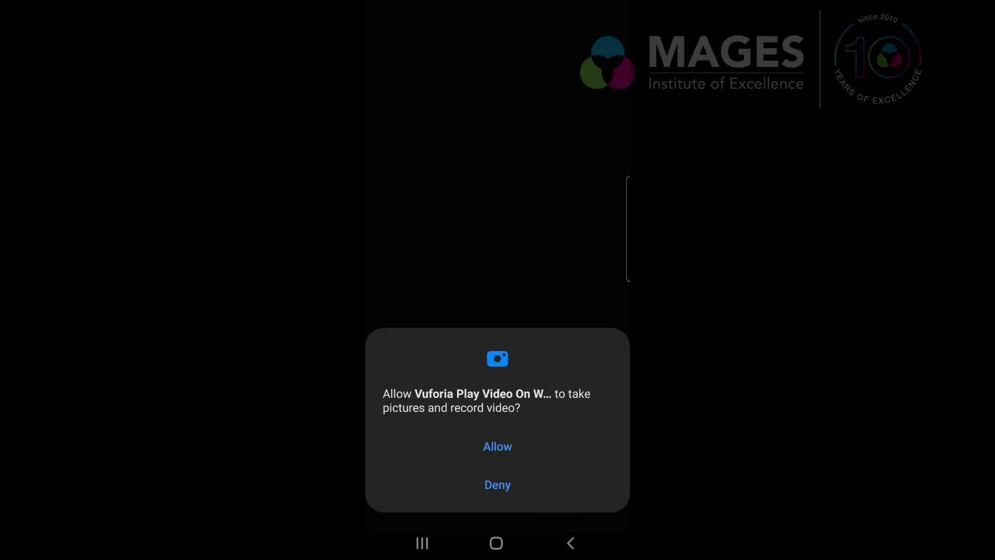